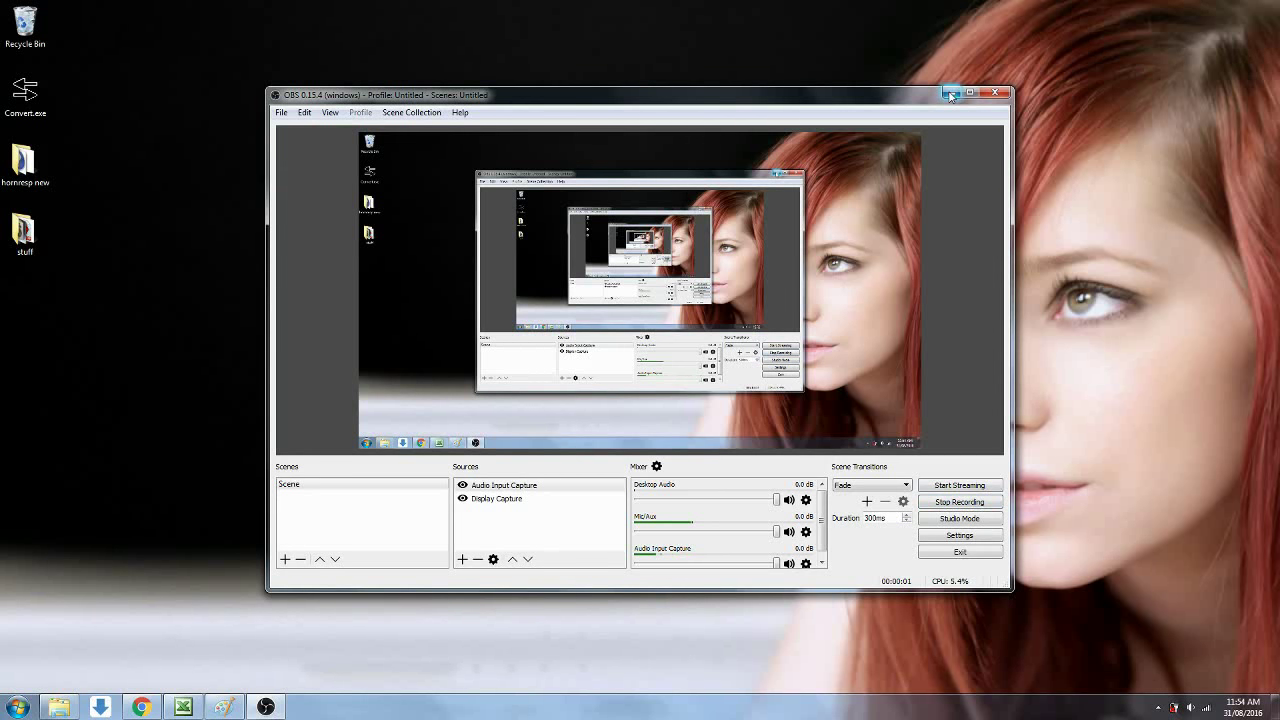
Minimize the OBS window to leave only the desktop and its icons visible
click(951, 93)
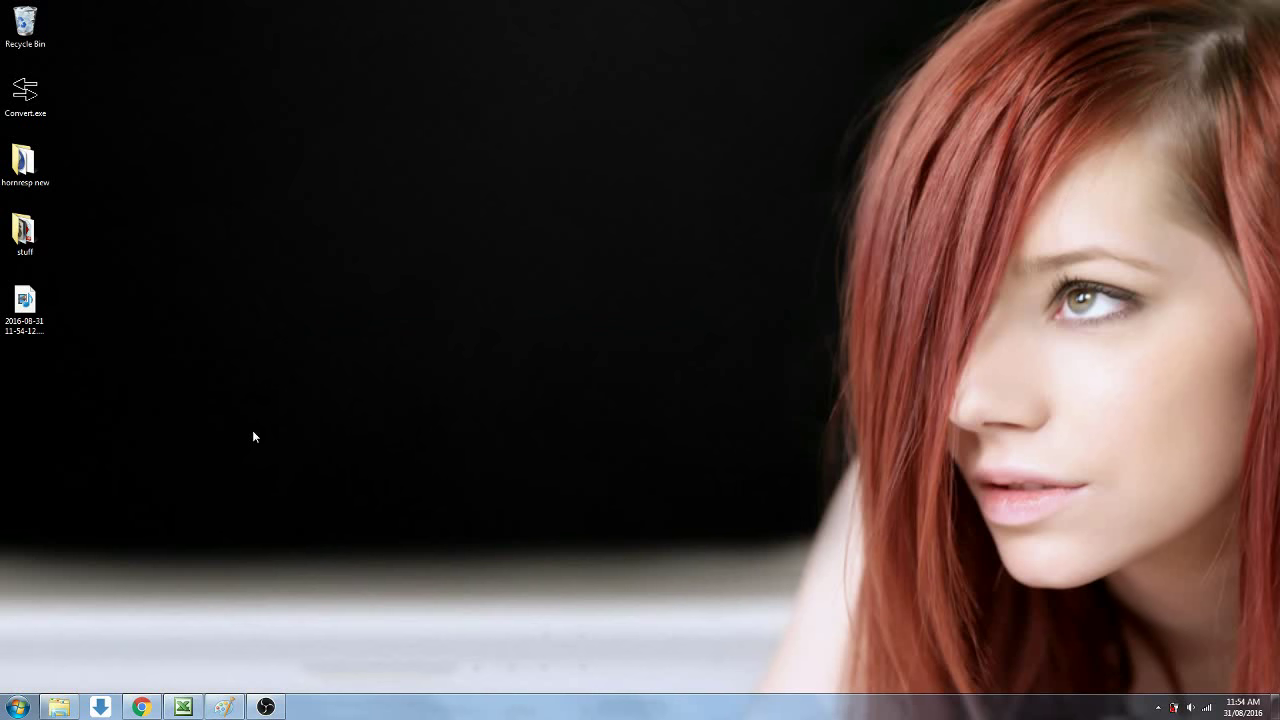
Restore Chrome on the hornresp.net page offering the Version 39.70 download
click(140, 708)
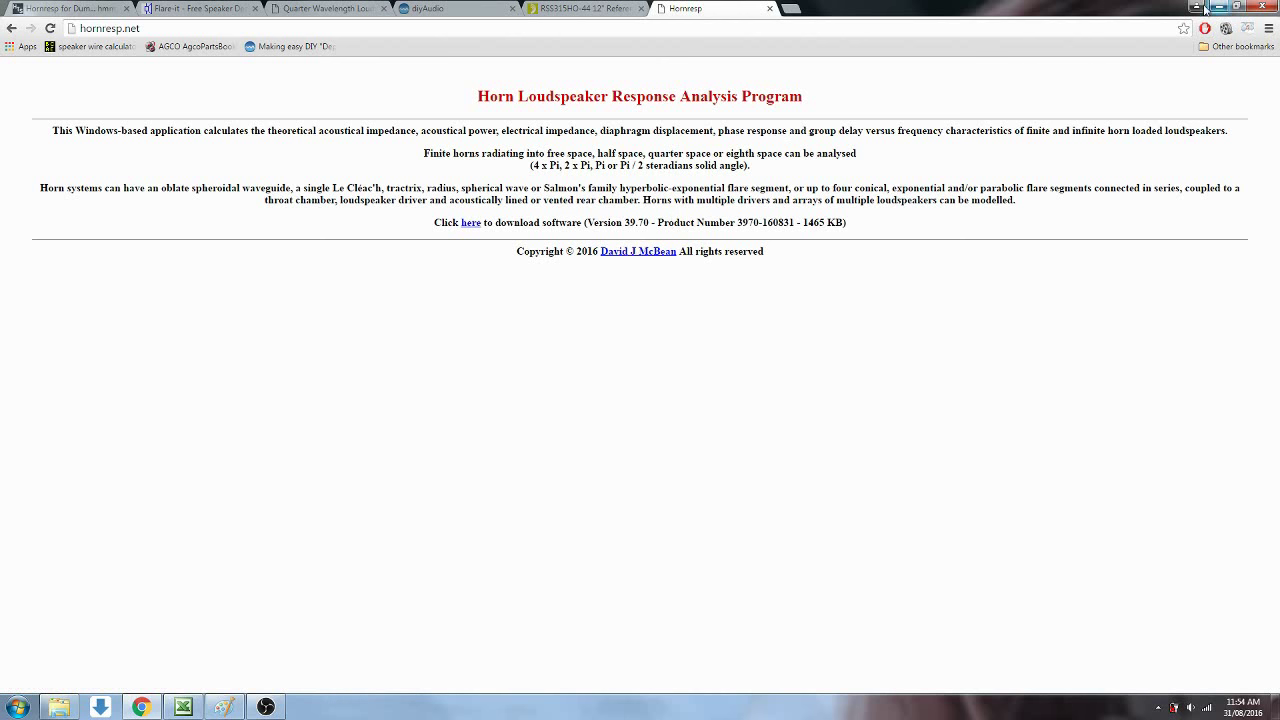
Go to the diyAudio Subwoofers forum and open the Hornresp announcement thread
click(444, 10)
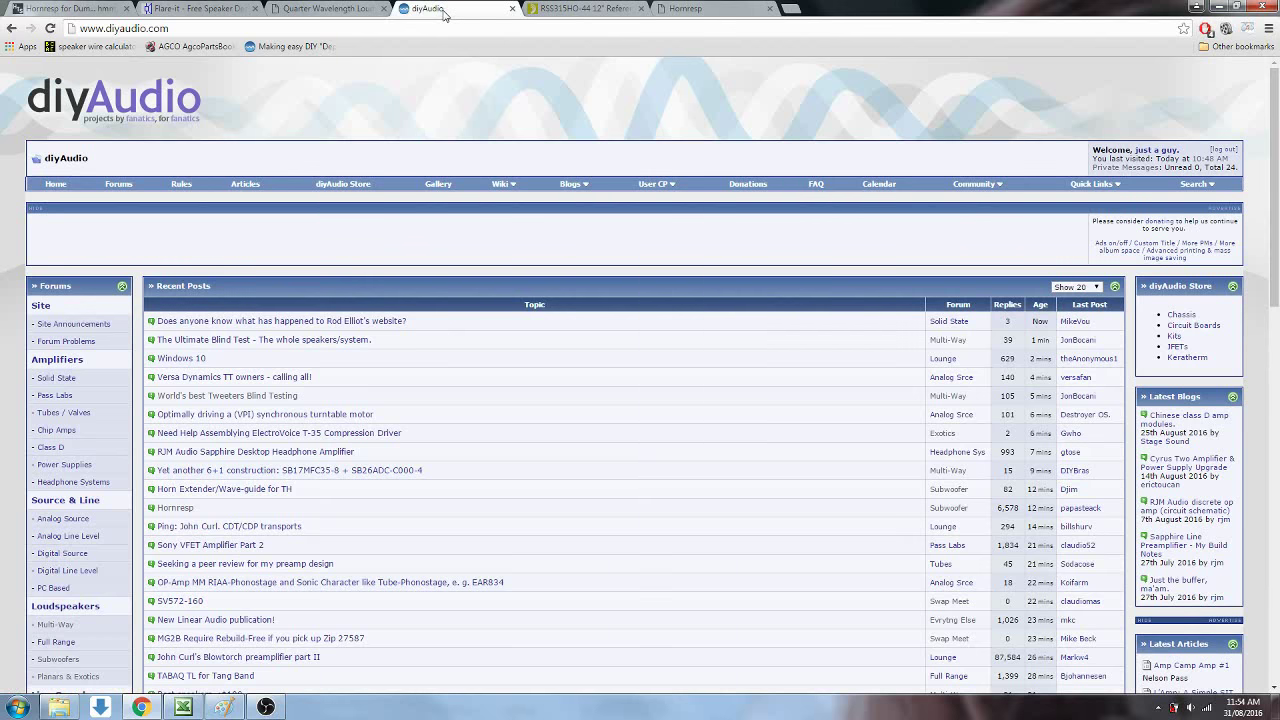
click(57, 660)
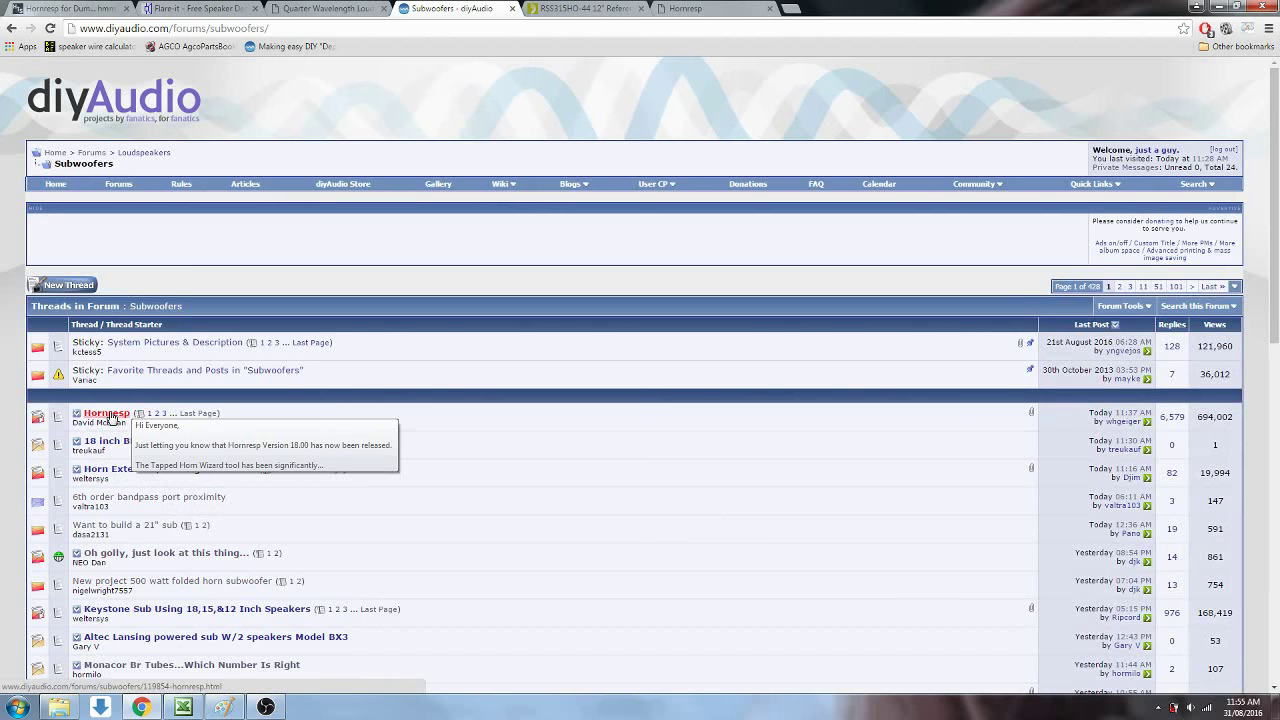
click(110, 414)
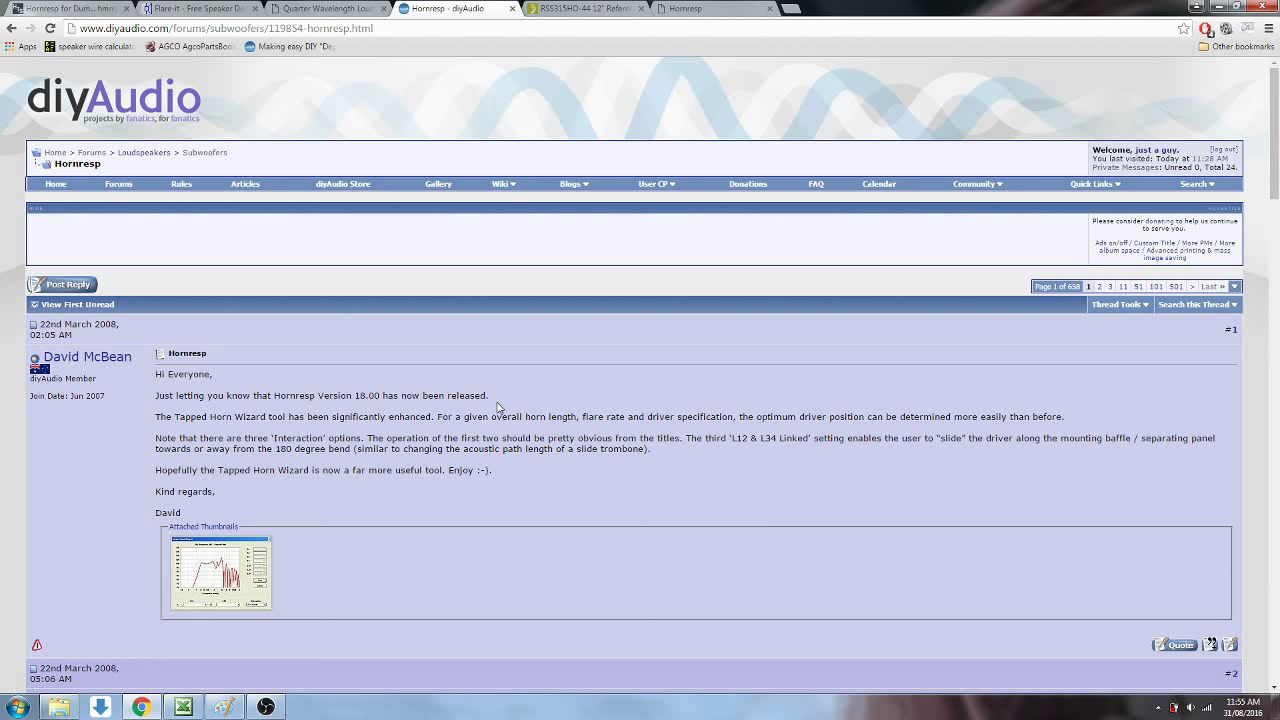
Close the diyAudio thread and download Setup (8).exe via hornresp.net's 'here' link
click(513, 9)
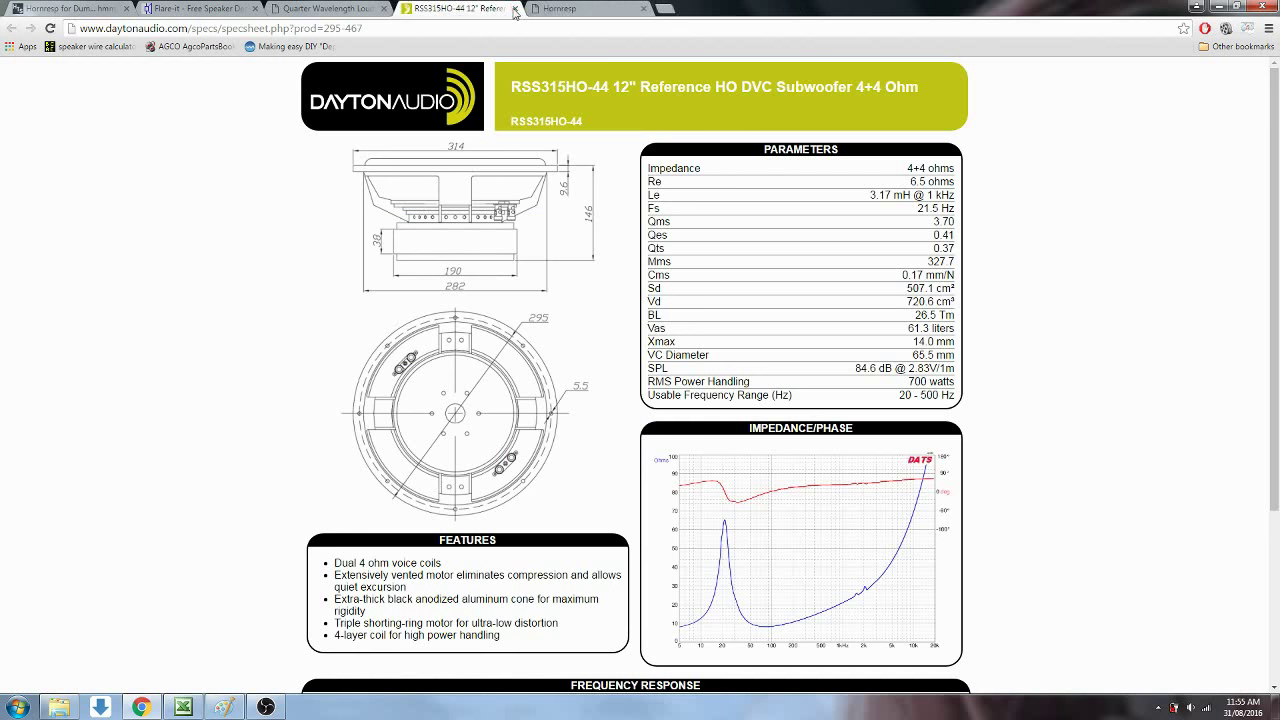
click(588, 7)
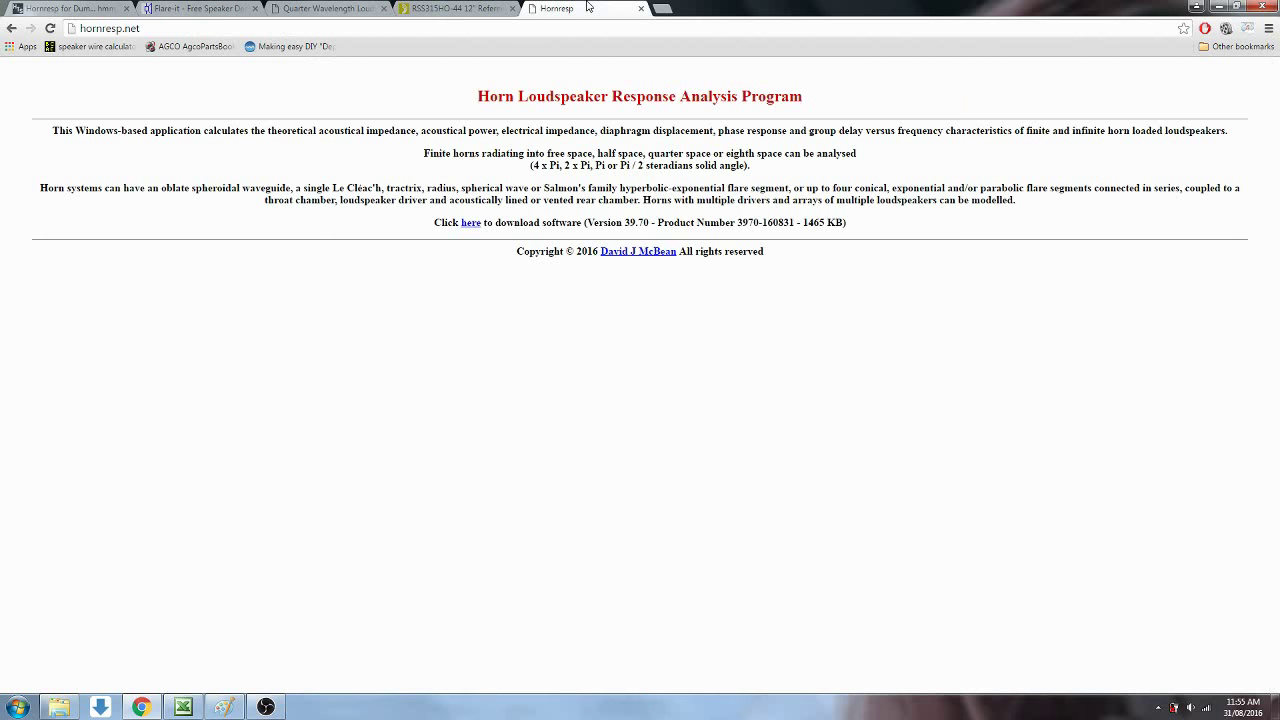
click(472, 224)
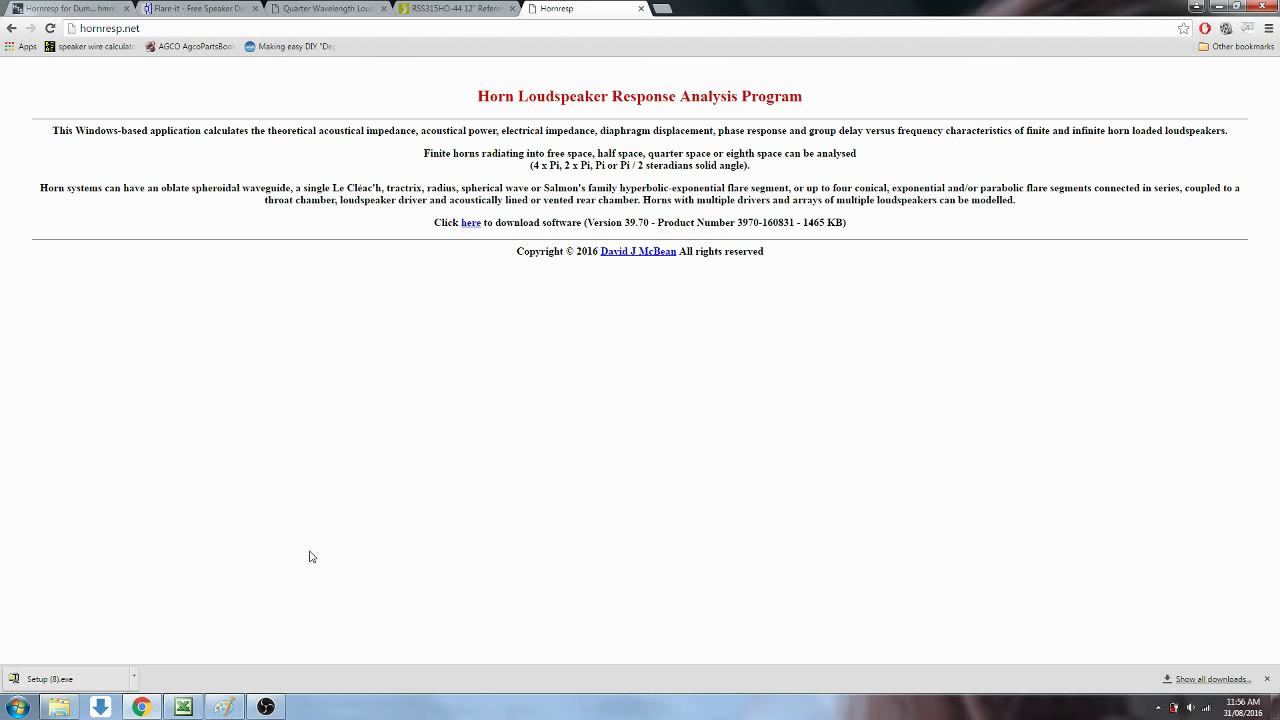
Run Setup (8).exe, unzip the four Hornresp files to the Desktop, and close the extractor
click(76, 684)
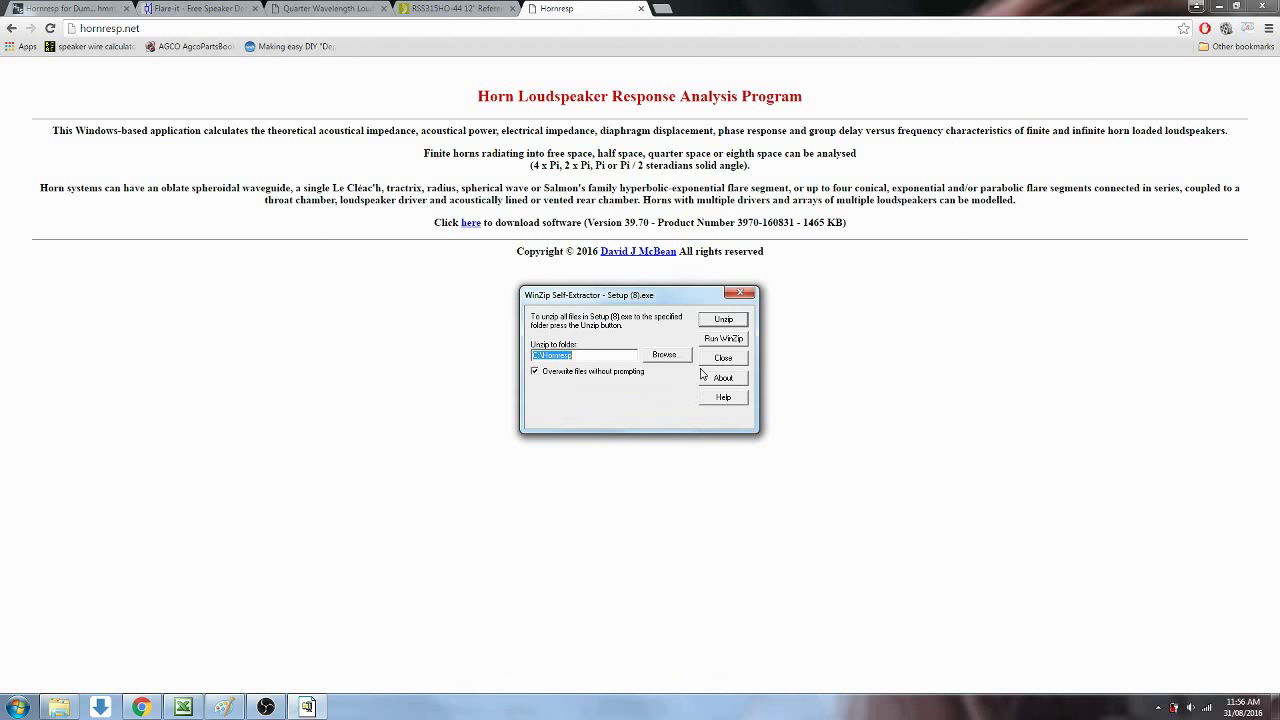
click(668, 358)
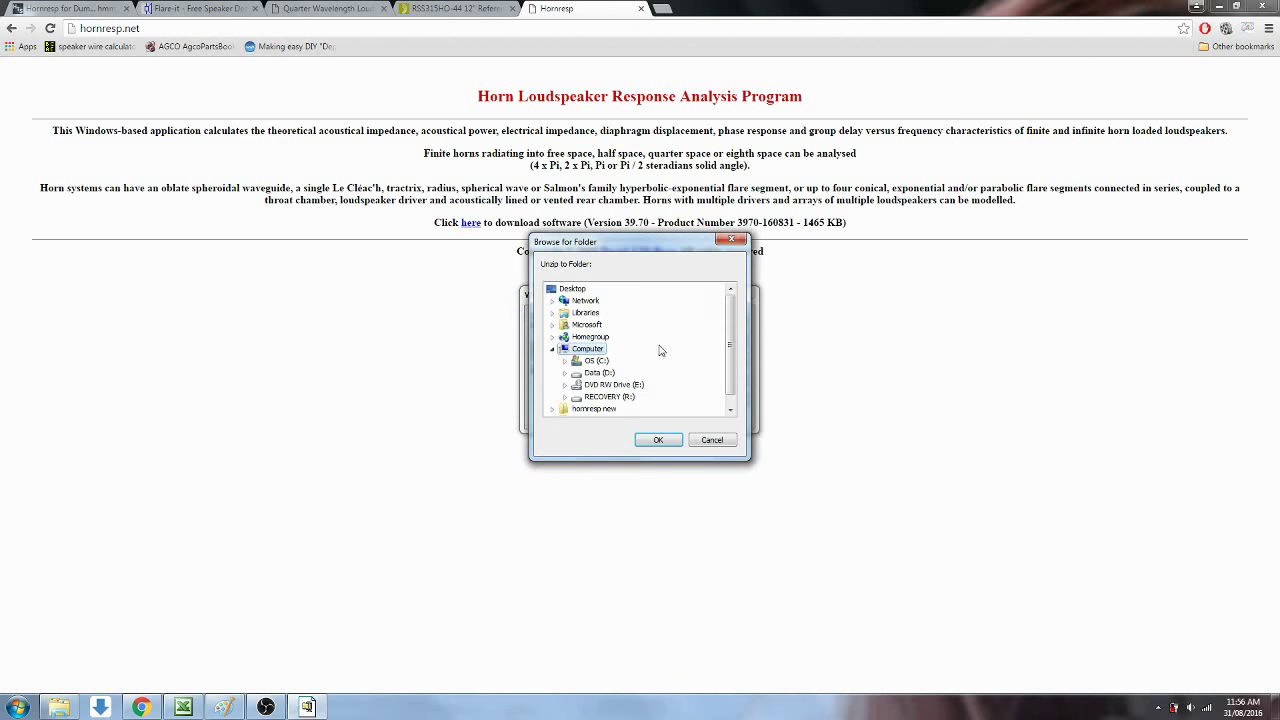
double_click(576, 290)
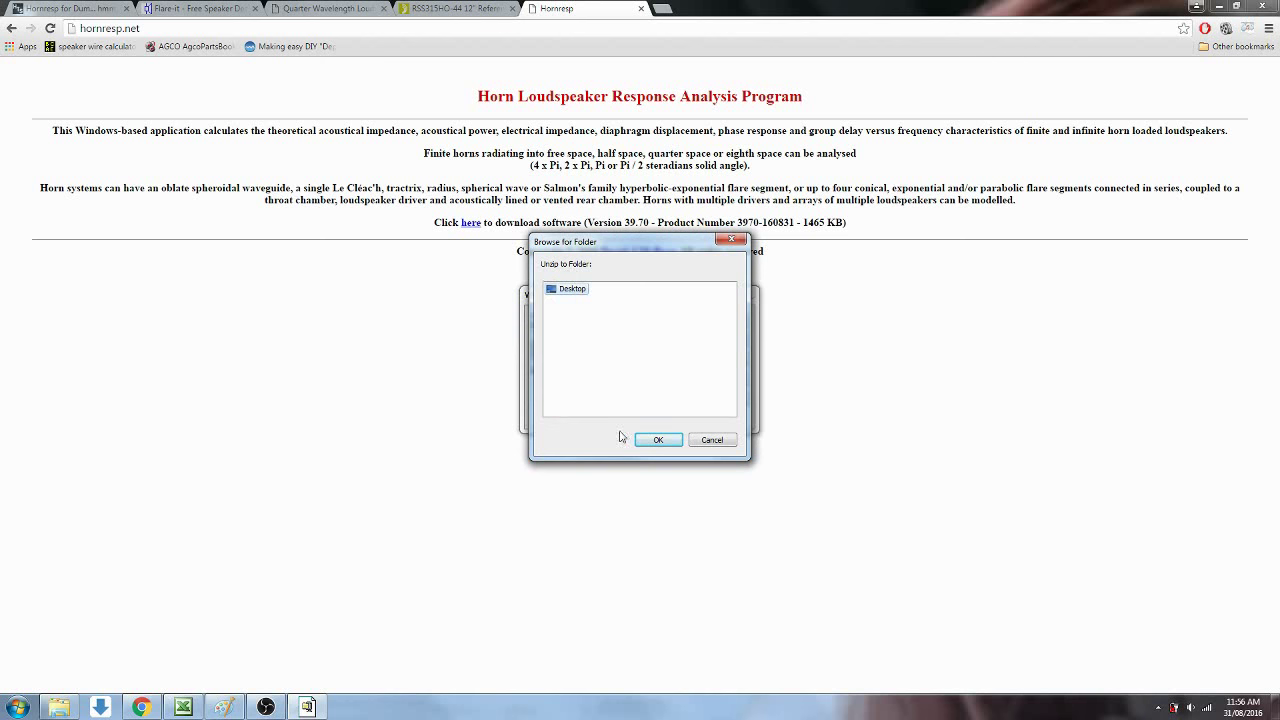
click(660, 441)
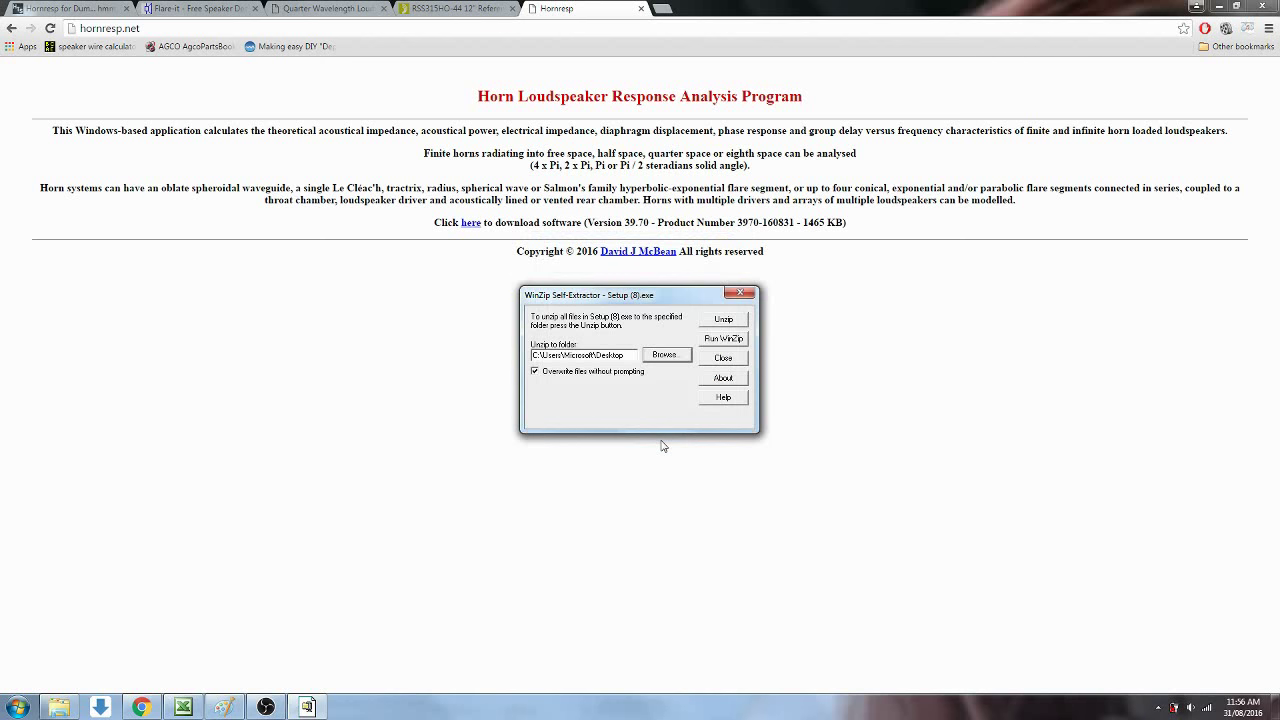
click(721, 325)
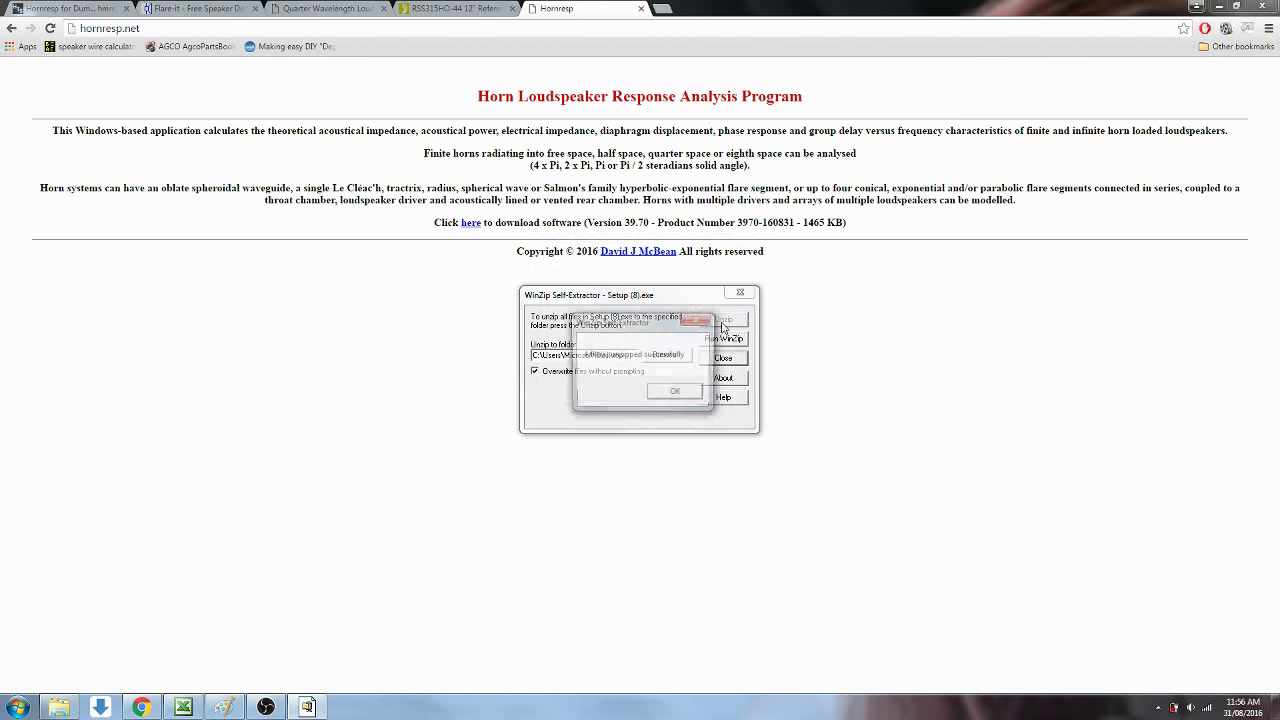
click(676, 392)
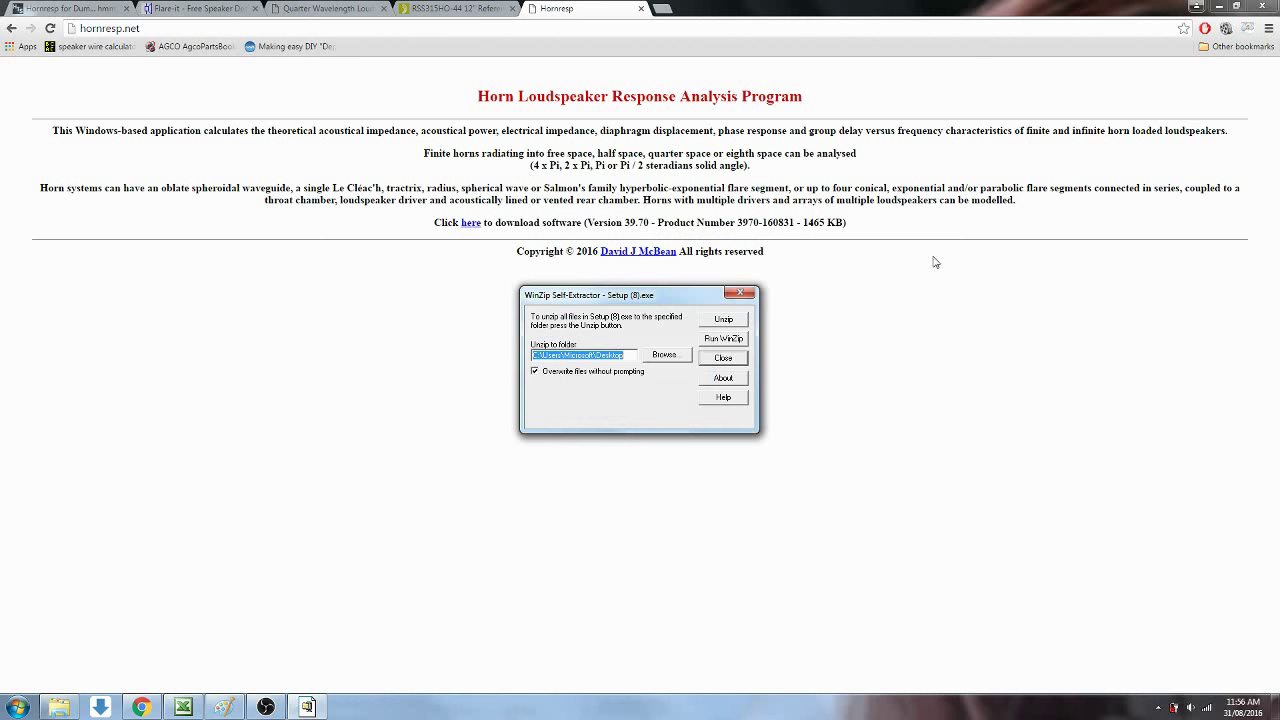
click(739, 294)
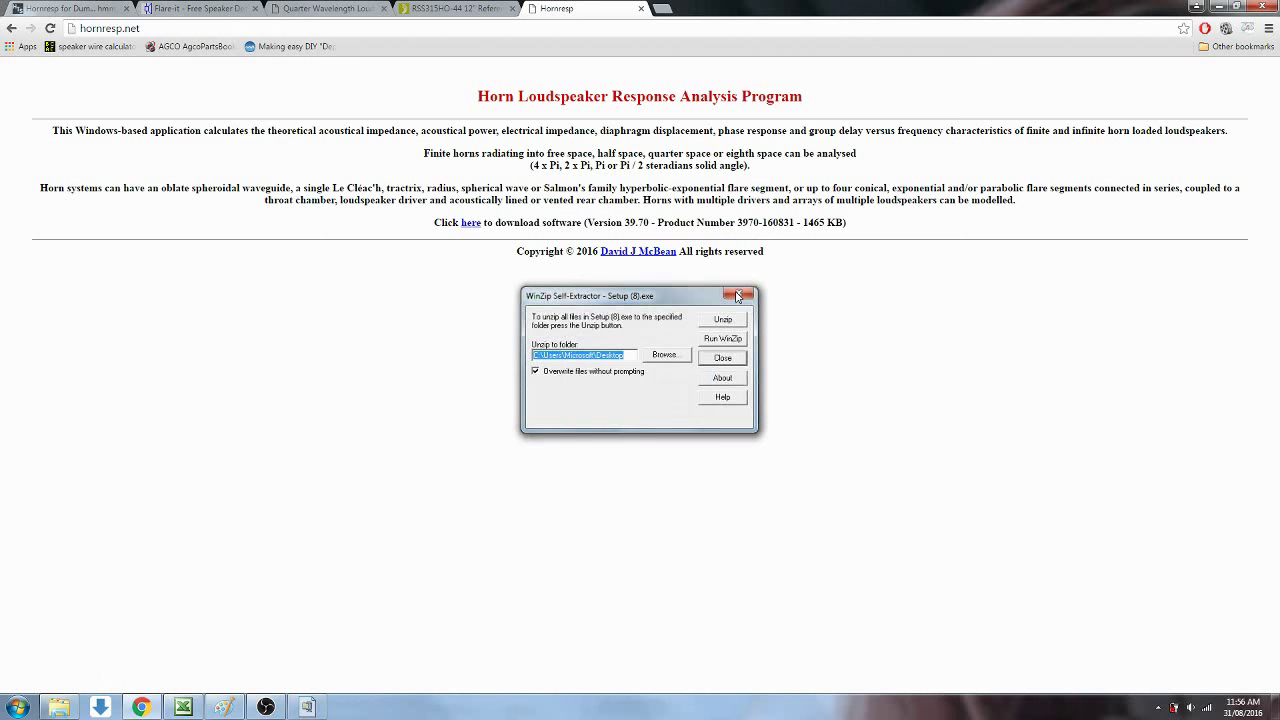
Create a desktop folder named hornresp and drag the four extracted Hornresp files into it
click(642, 9)
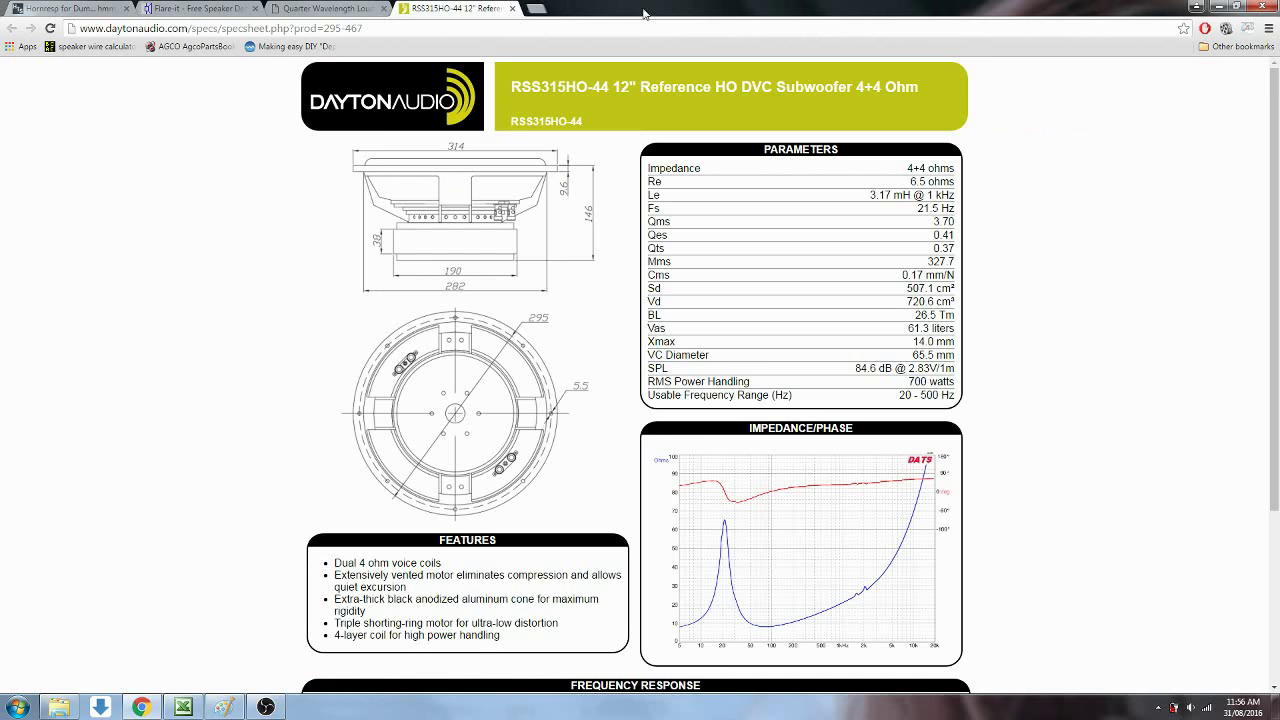
key(super+d)
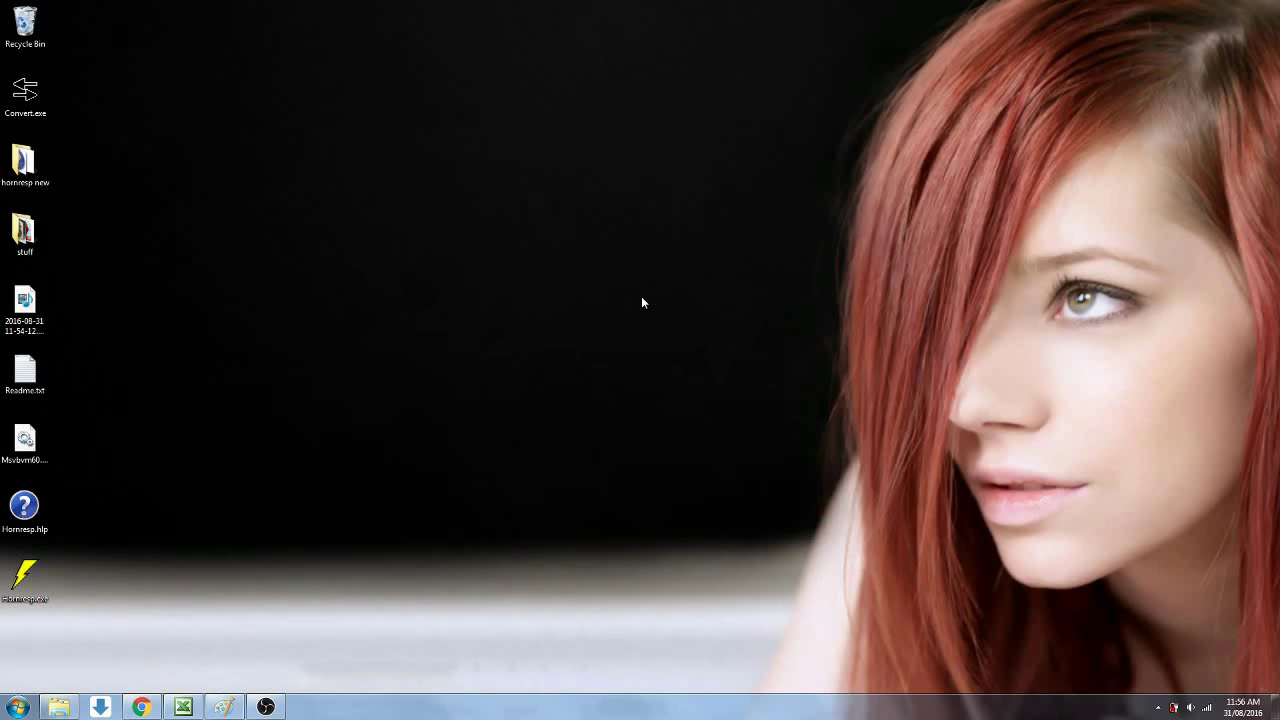
right_click(165, 479)
mouse_move(207, 619)
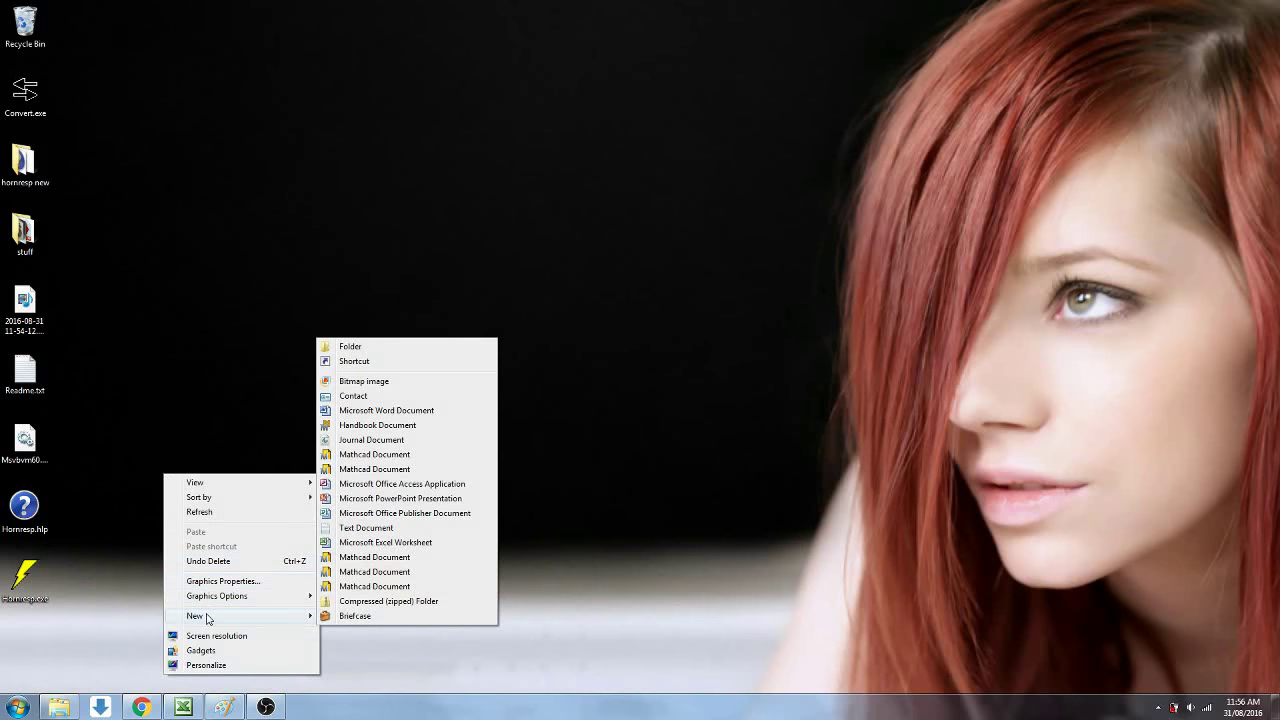
click(377, 346)
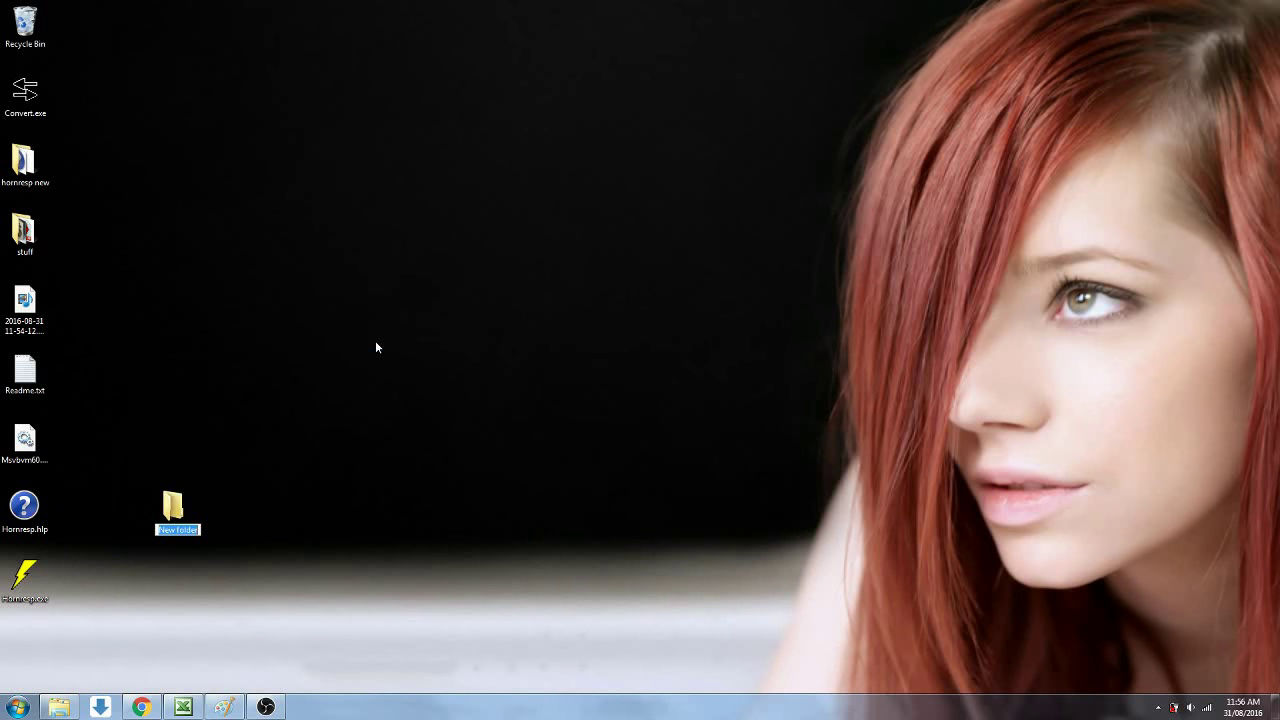
text(hornresp)
key(Return)
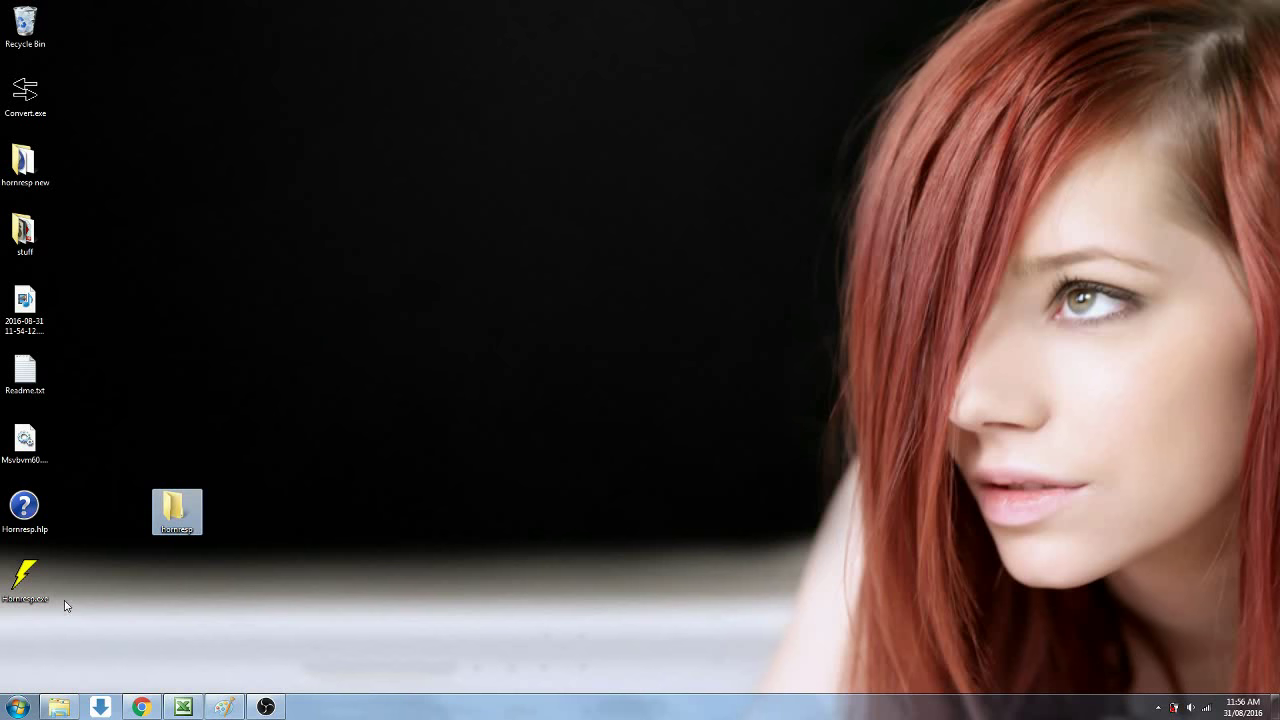
drag(66, 606, 182, 514)
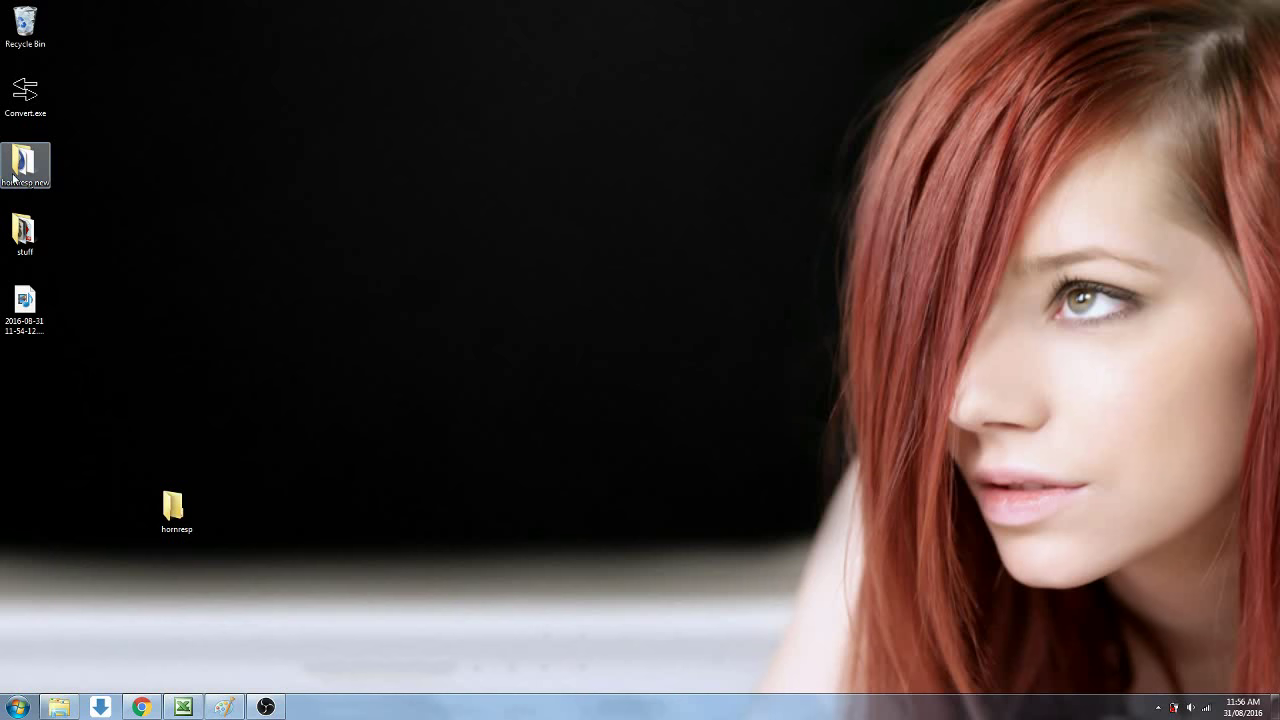
Launch Hornresp.exe from the hornresp folder, then minimize the Explorer window
double_click(175, 514)
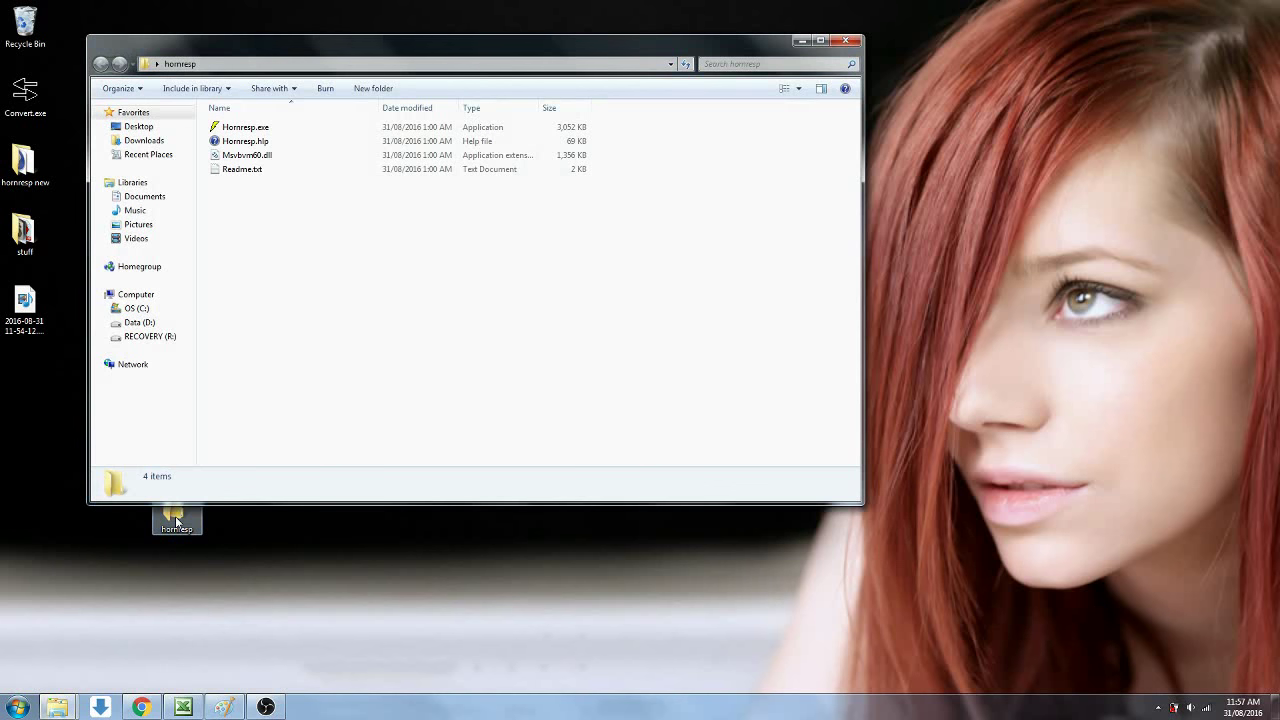
click(257, 132)
double_click(257, 132)
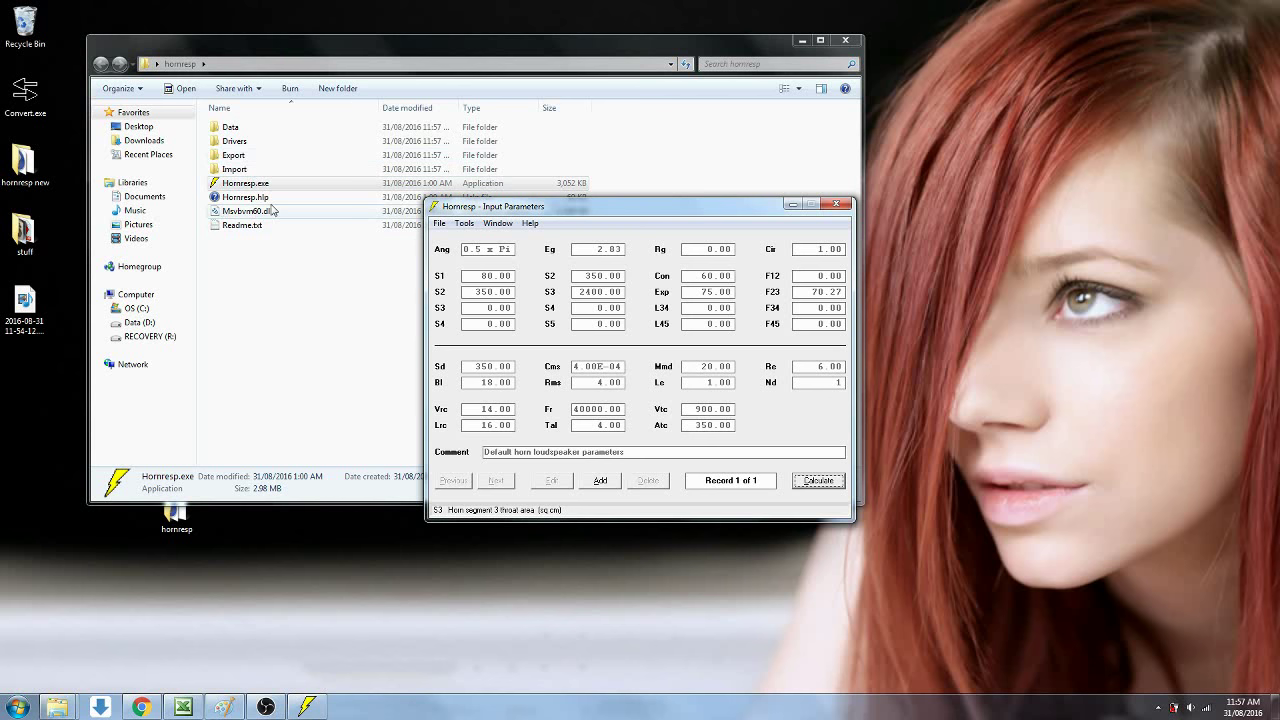
click(805, 42)
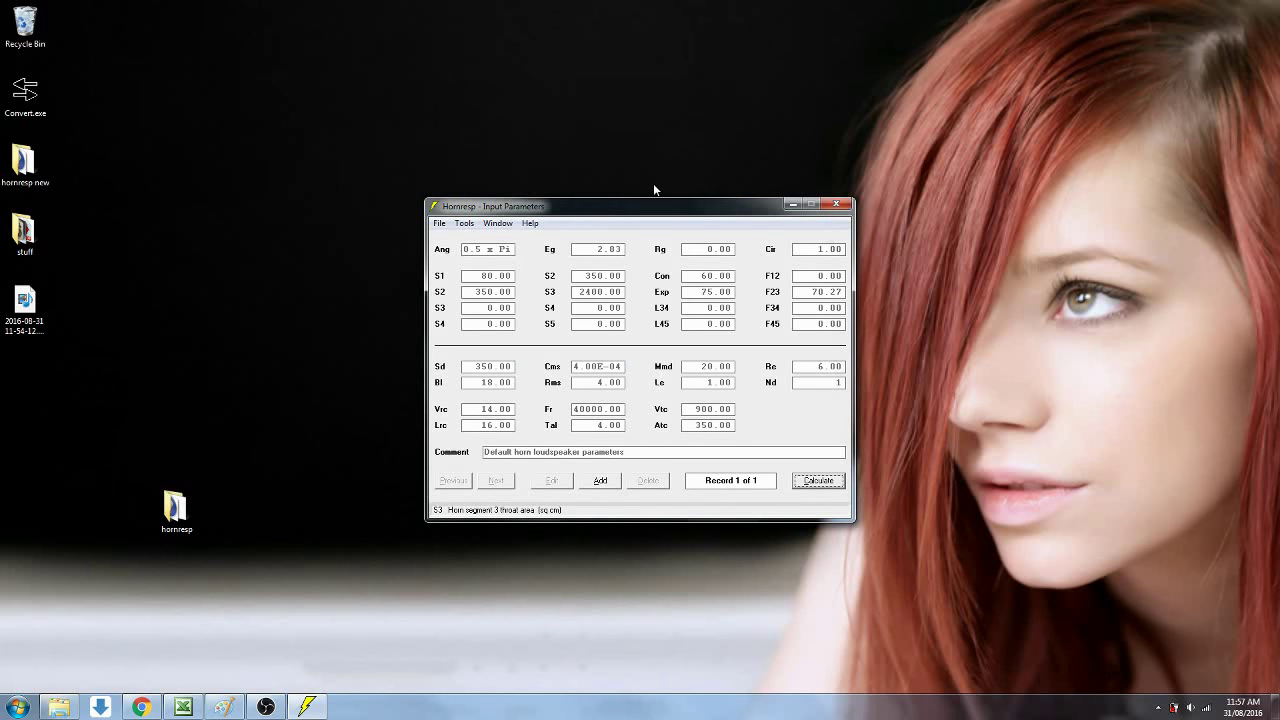
click(536, 224)
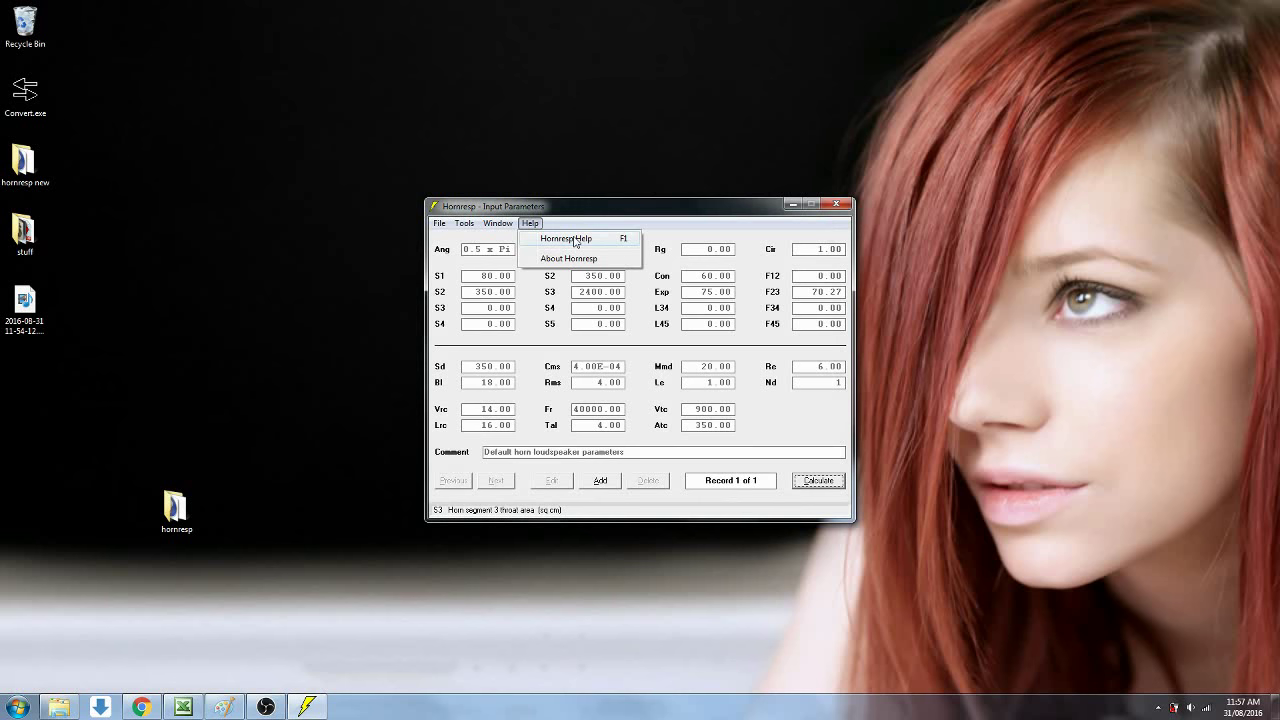
click(583, 240)
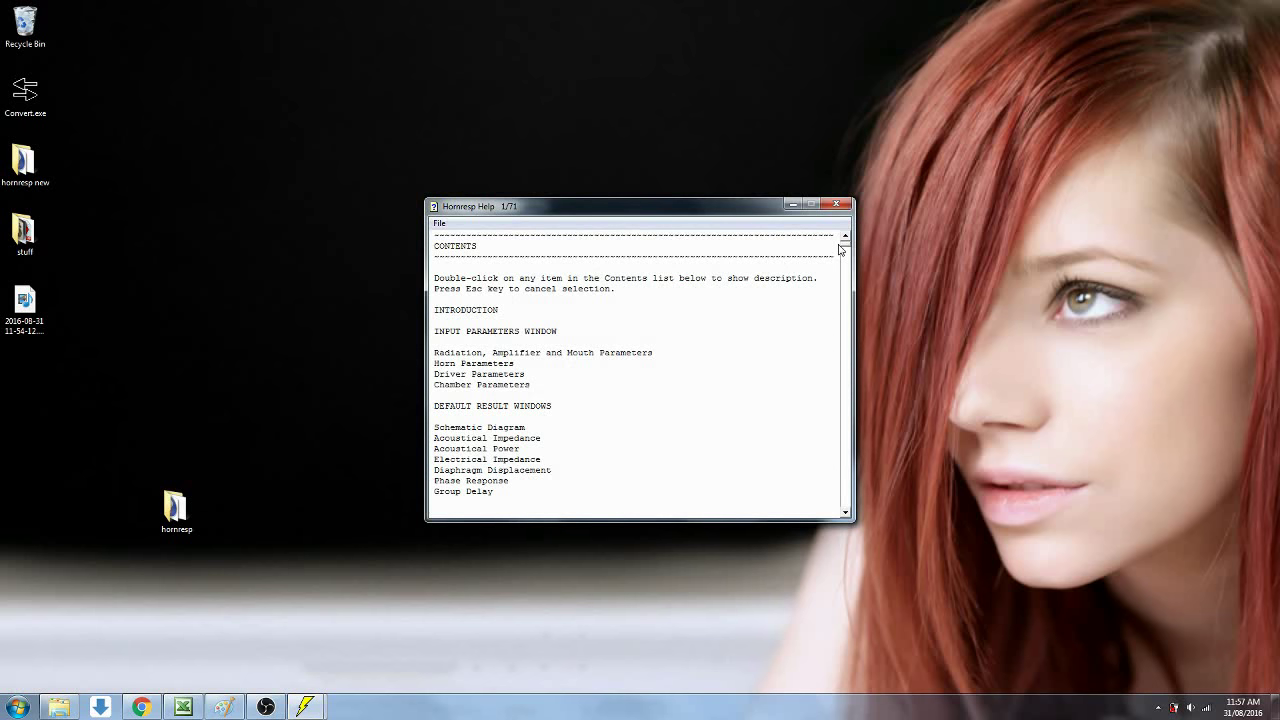
drag(840, 248, 840, 251)
scroll(840, 250, down, 20)
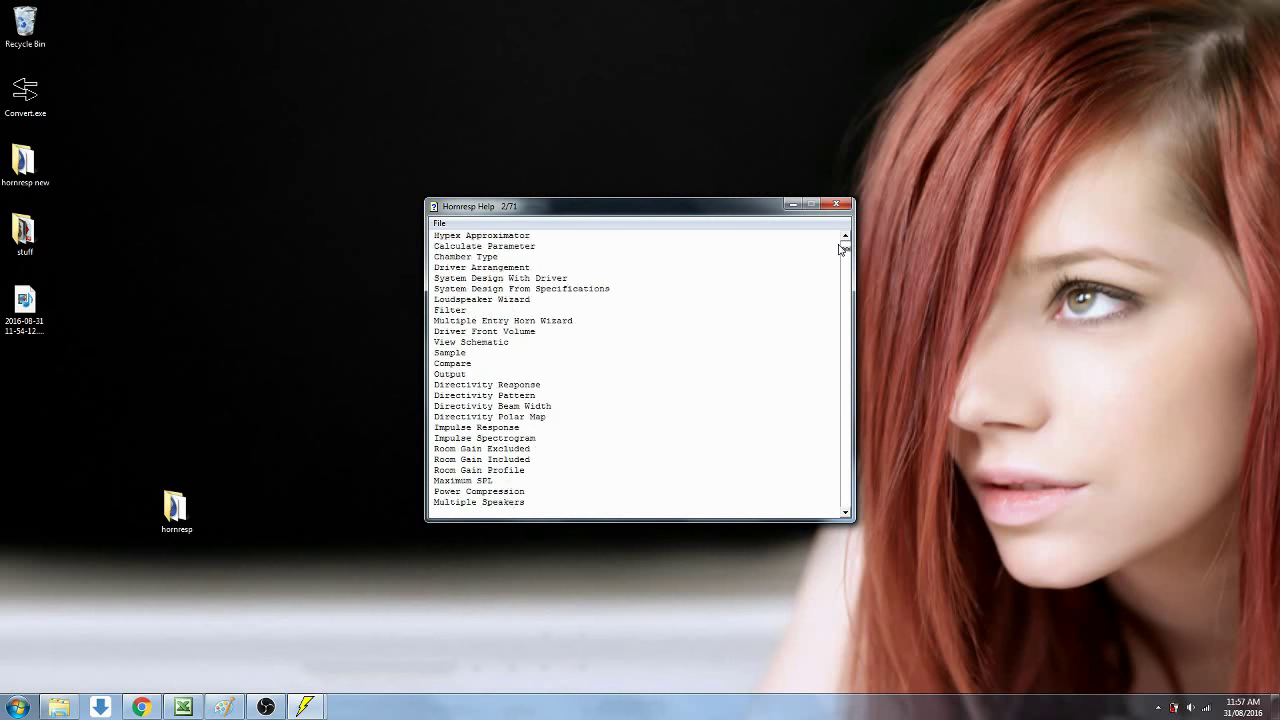
scroll(840, 250, down, 20)
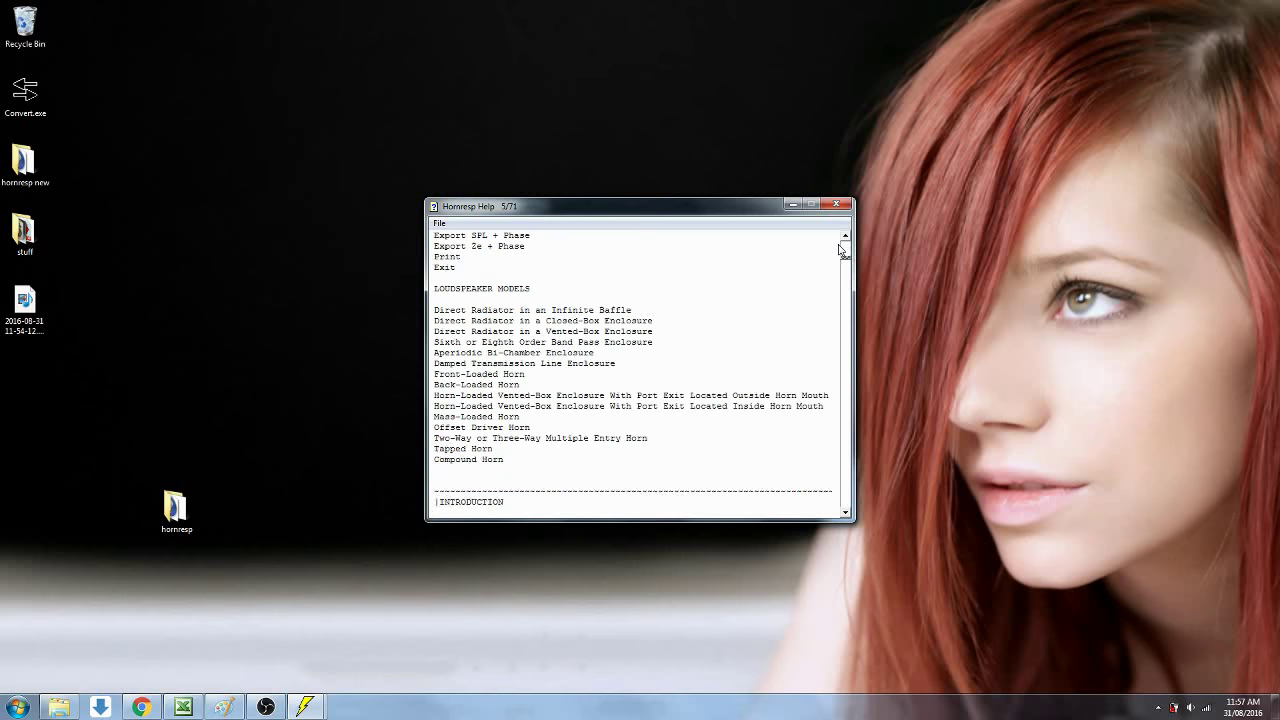
scroll(840, 250, down, 5)
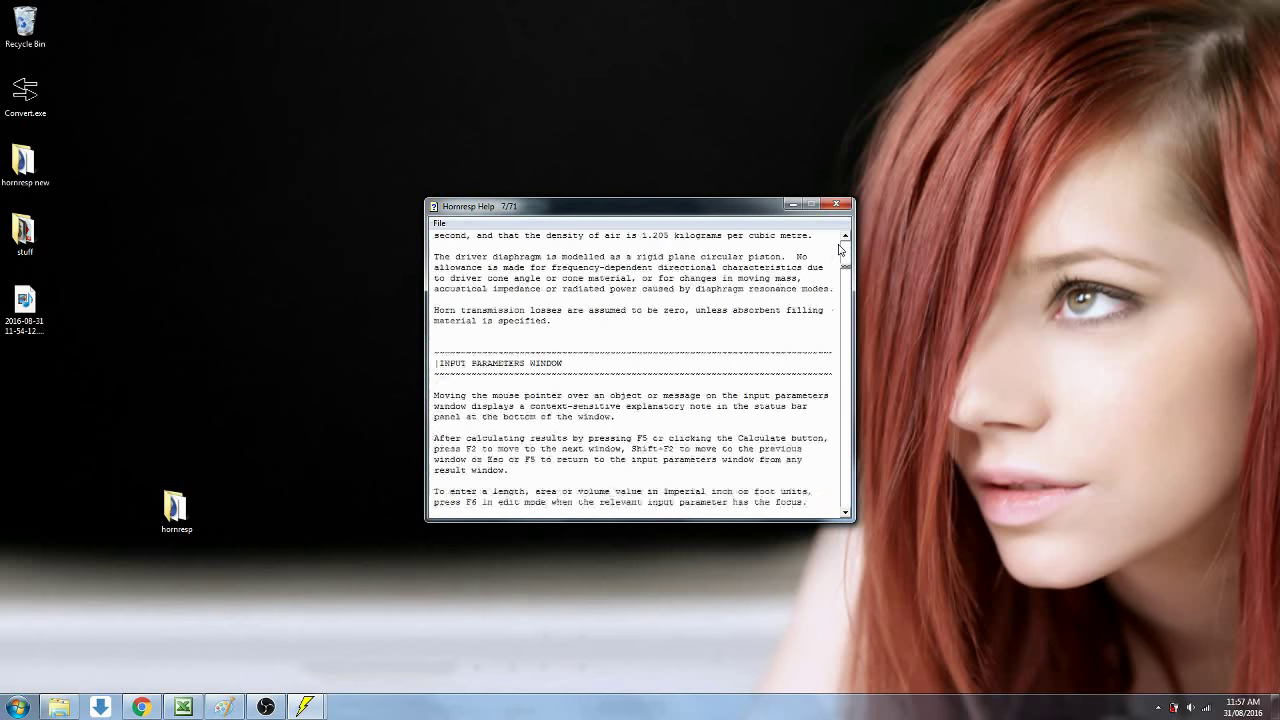
scroll(840, 249, down, 3)
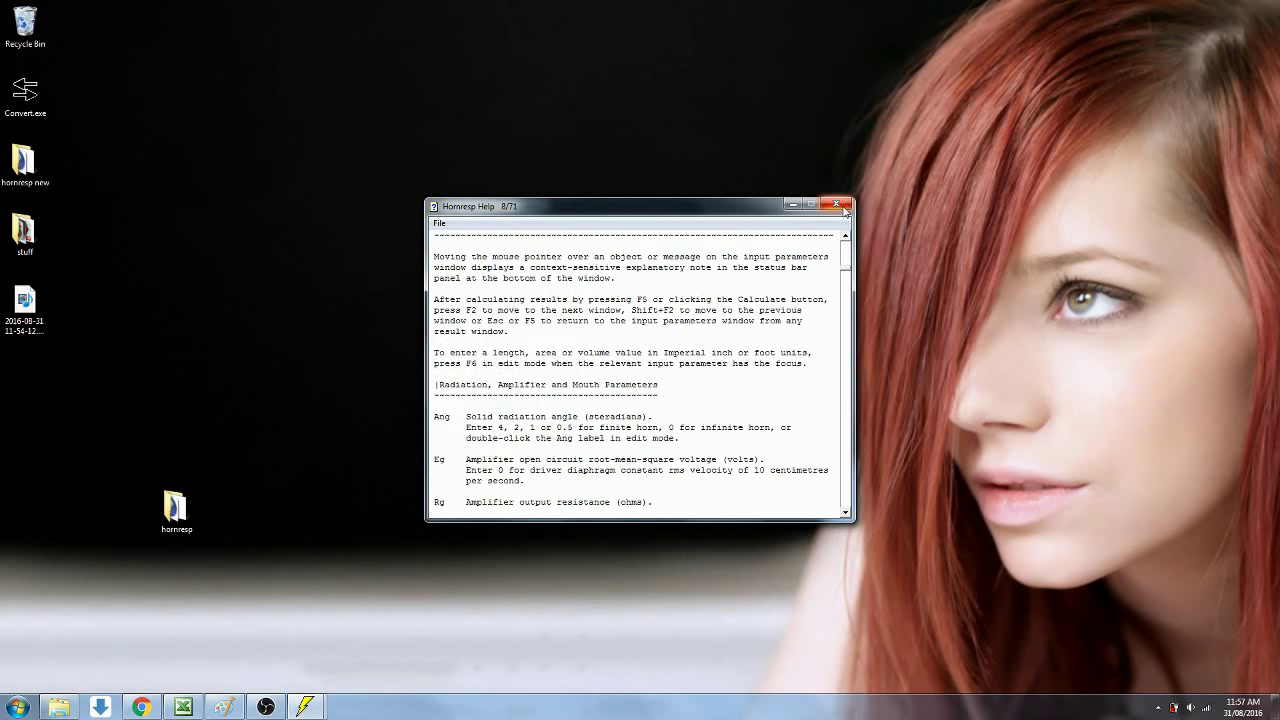
click(844, 207)
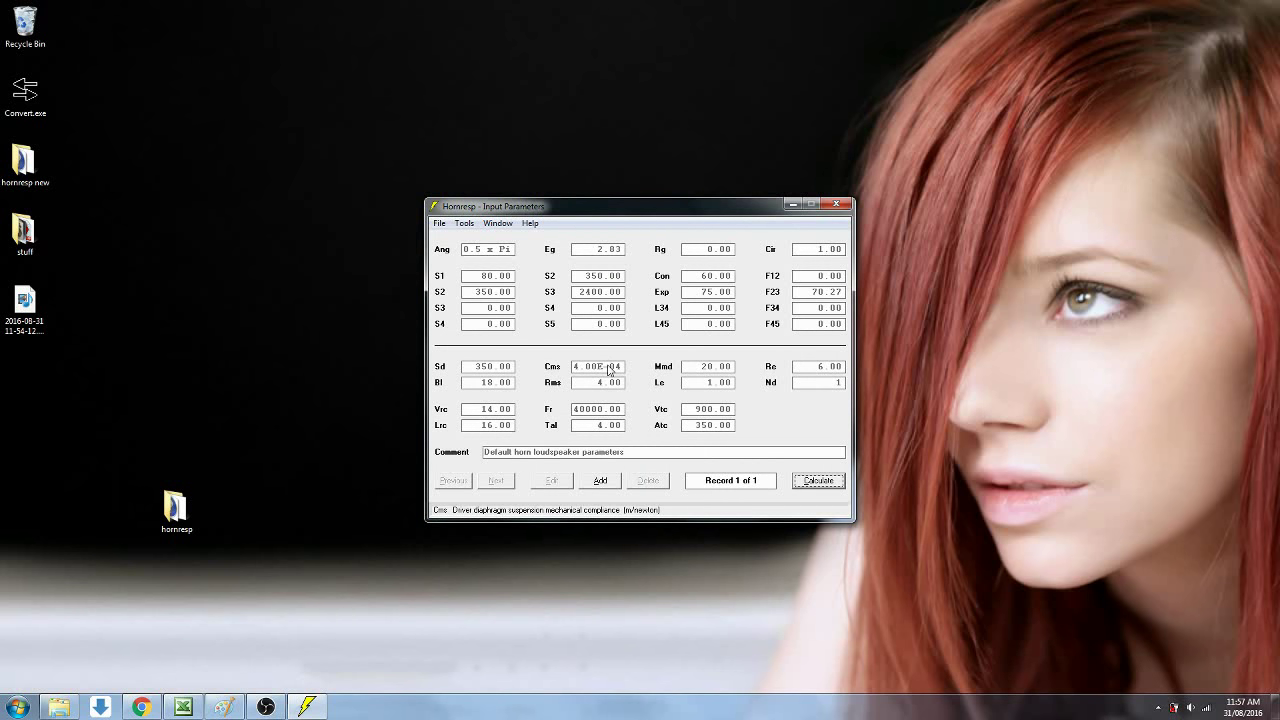
Calculate the default horn with air chamber resonances masked and view the Acoustical Power chart
click(814, 482)
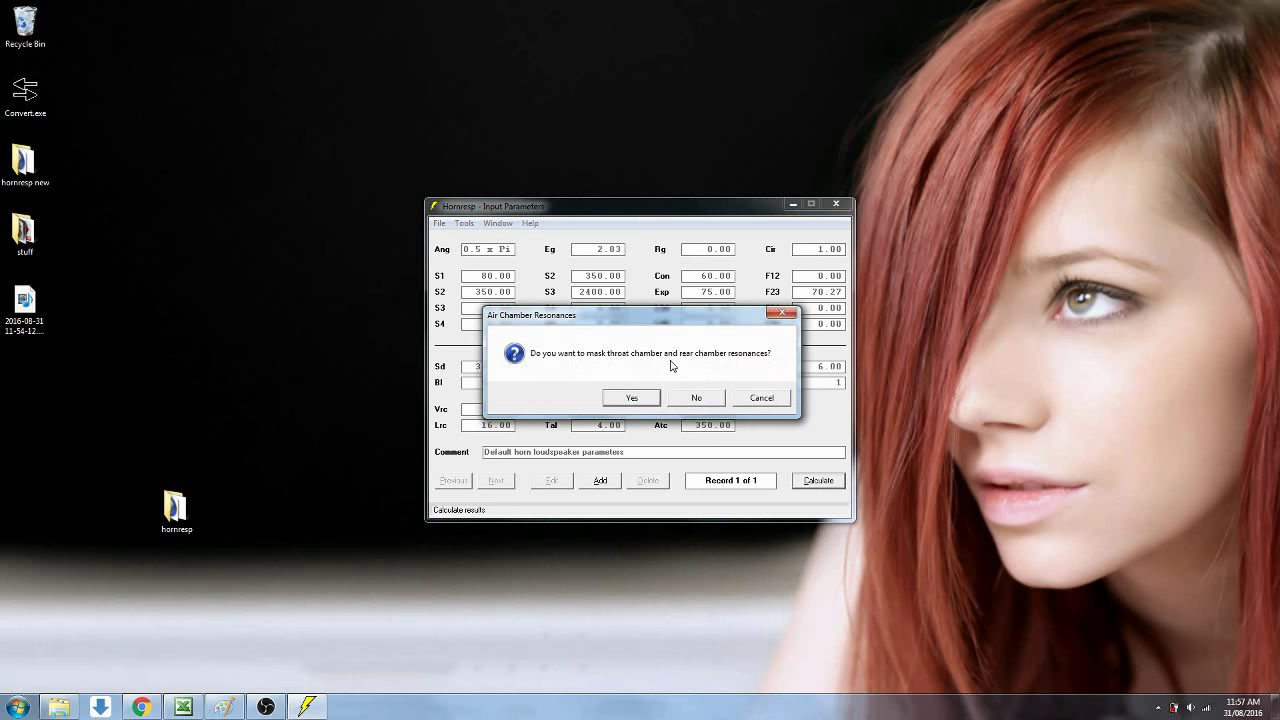
click(630, 399)
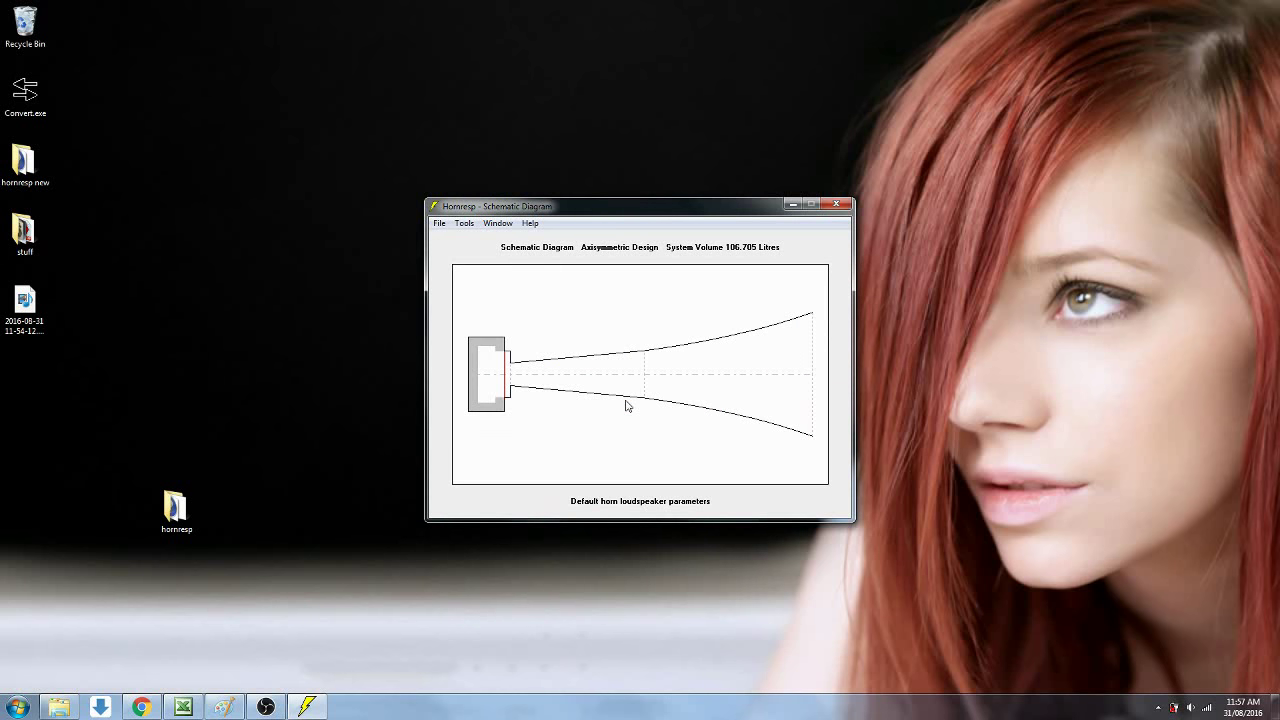
click(499, 223)
click(526, 286)
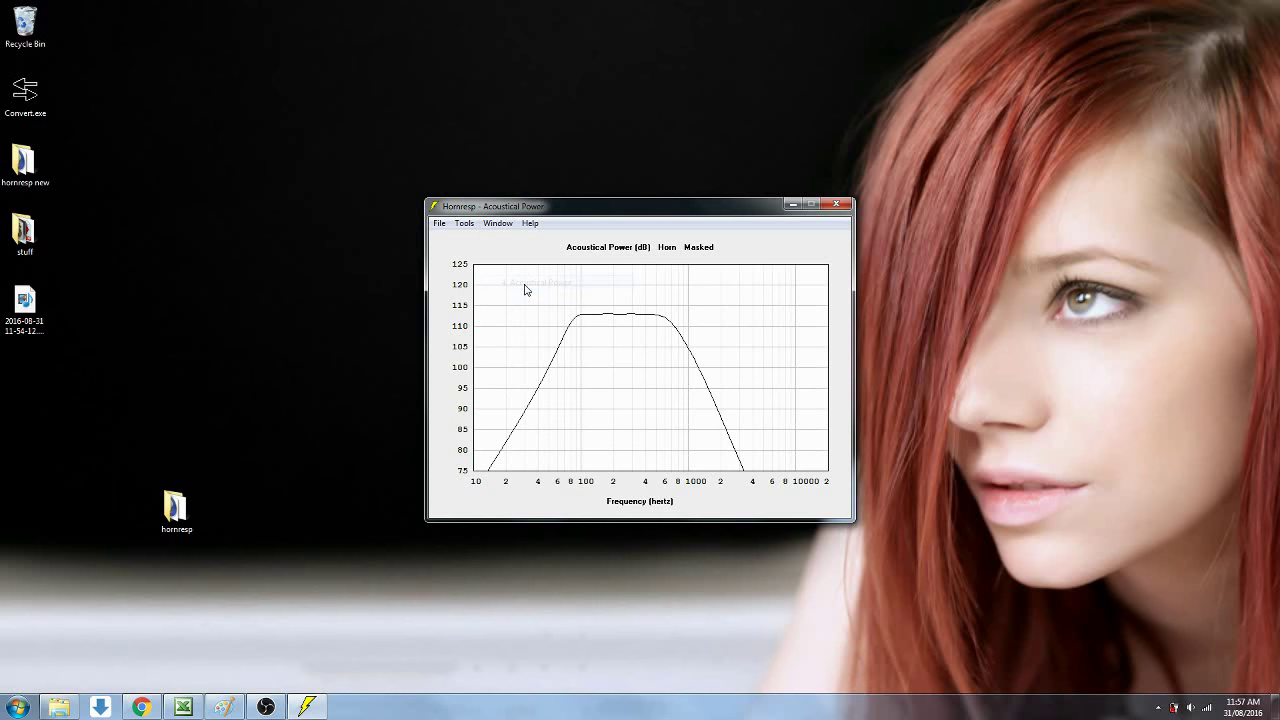
Return to Input Parameters without exiting and add a new record, Record 2 of 2
click(845, 206)
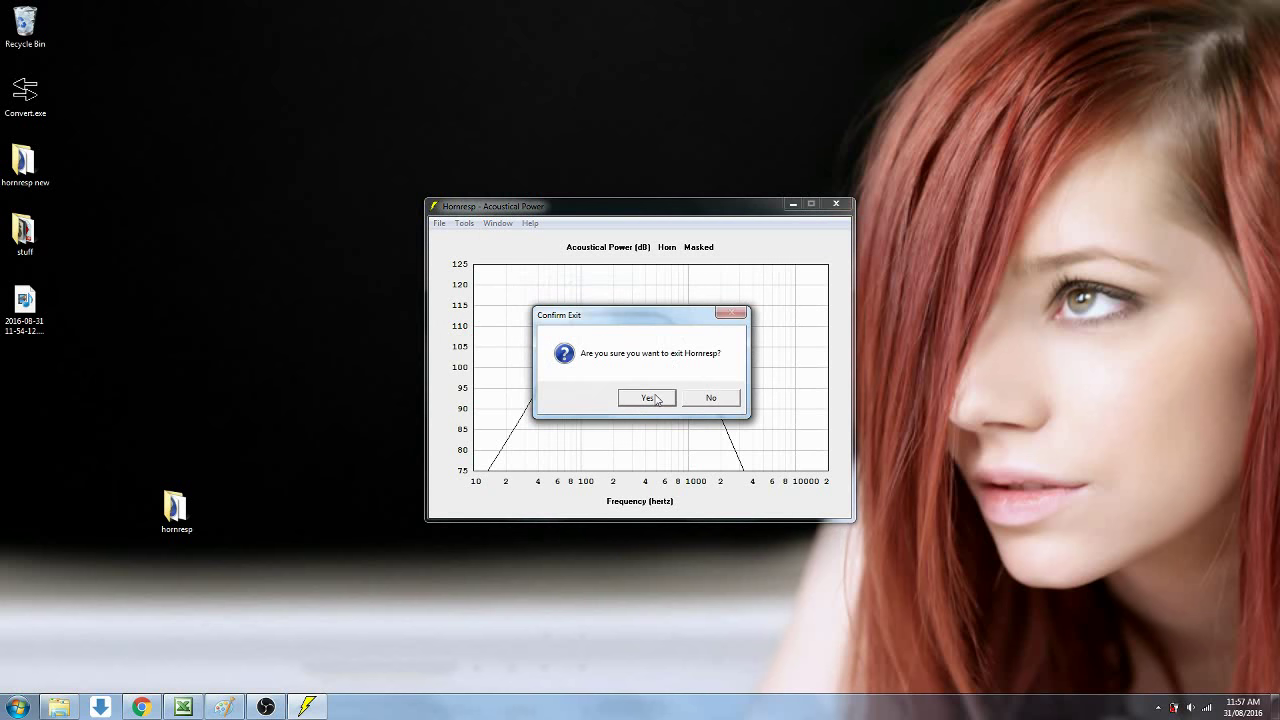
click(710, 398)
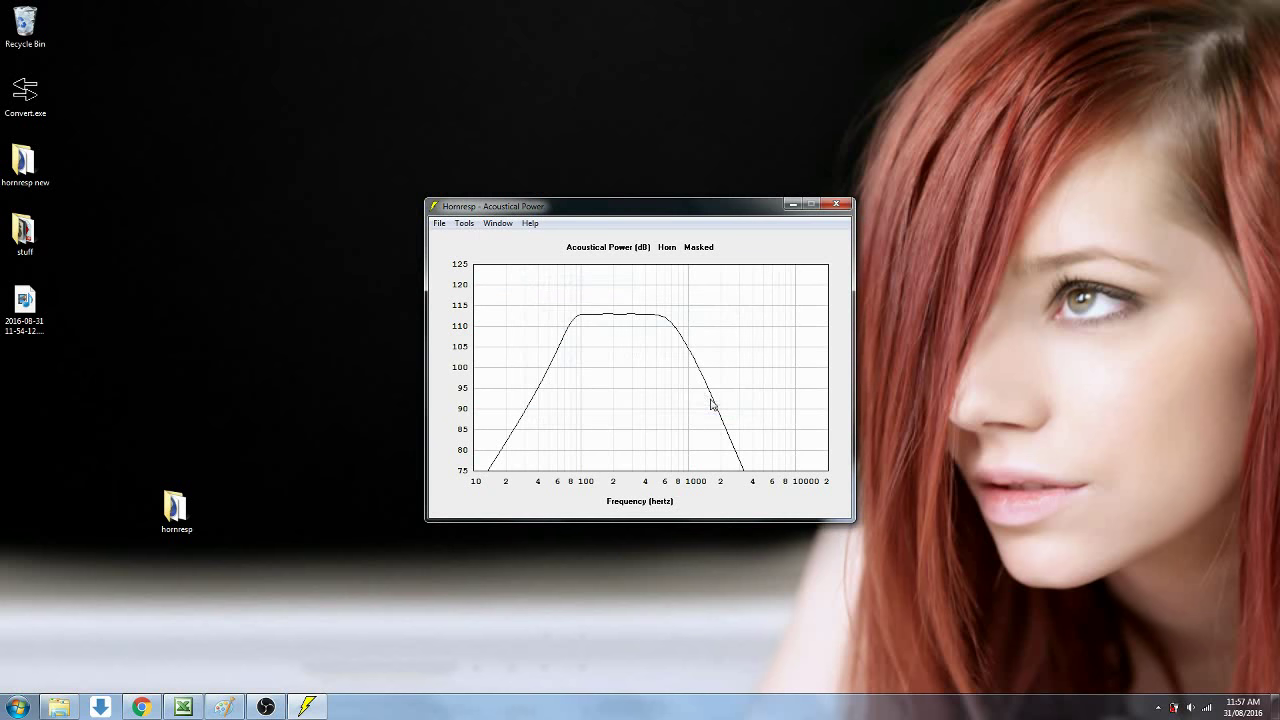
click(498, 223)
click(514, 238)
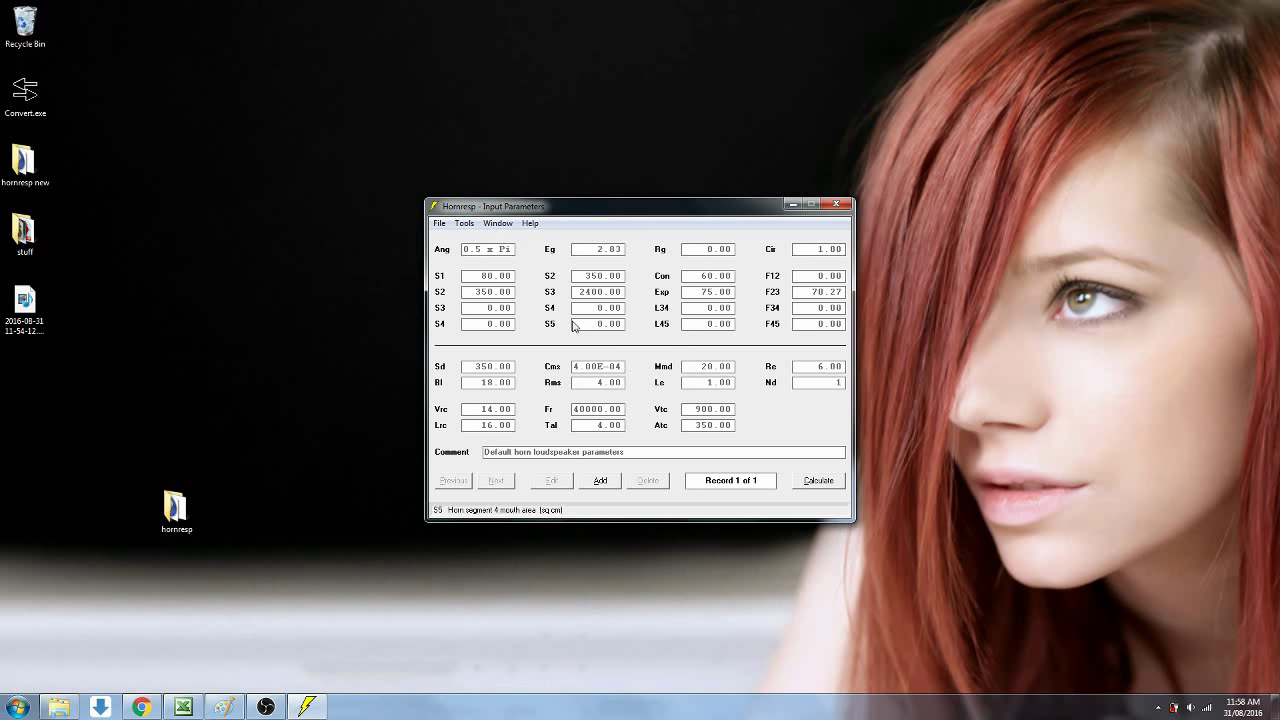
click(600, 481)
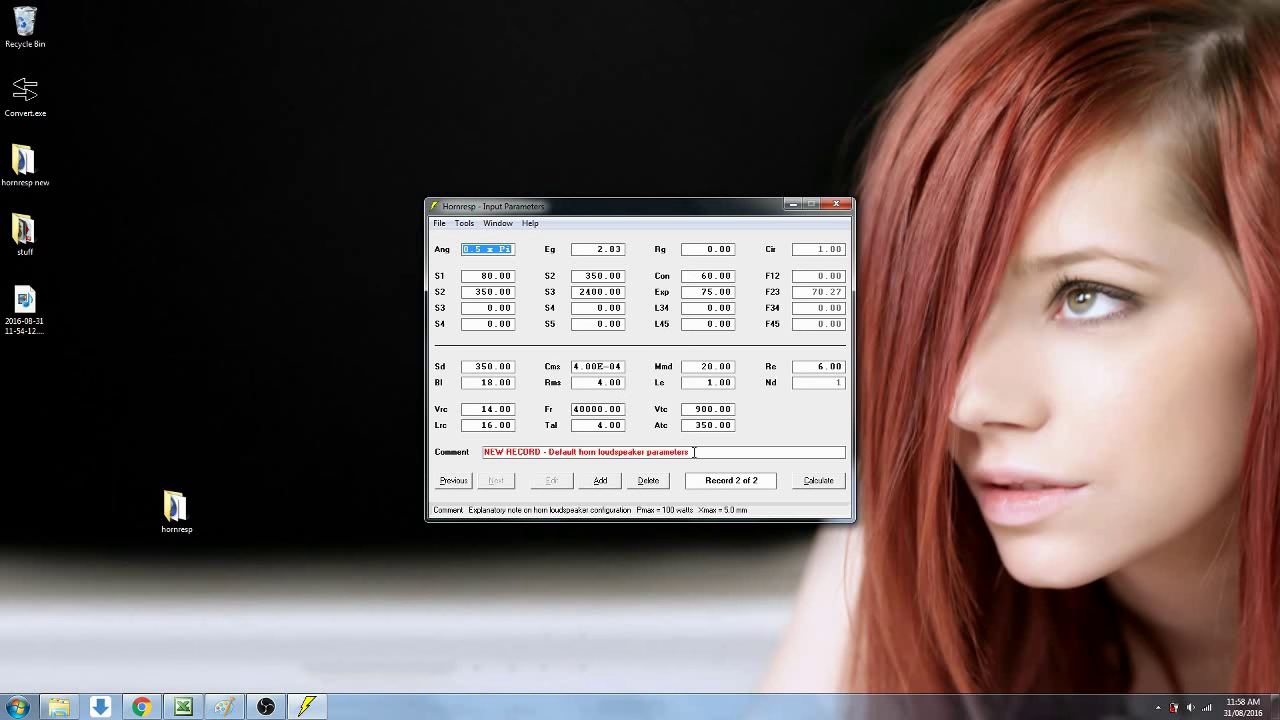
Replace Record 2's default comment text with 'sealed'
click(694, 452)
double_click(686, 452)
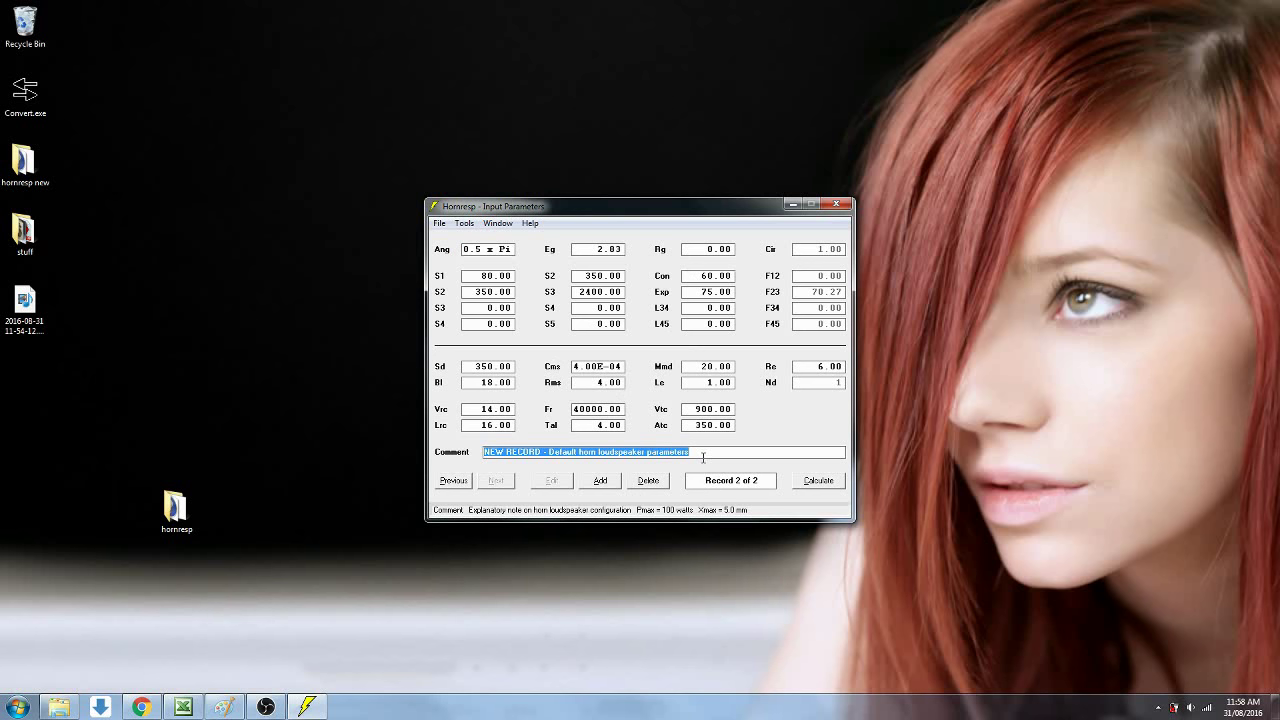
text(su)
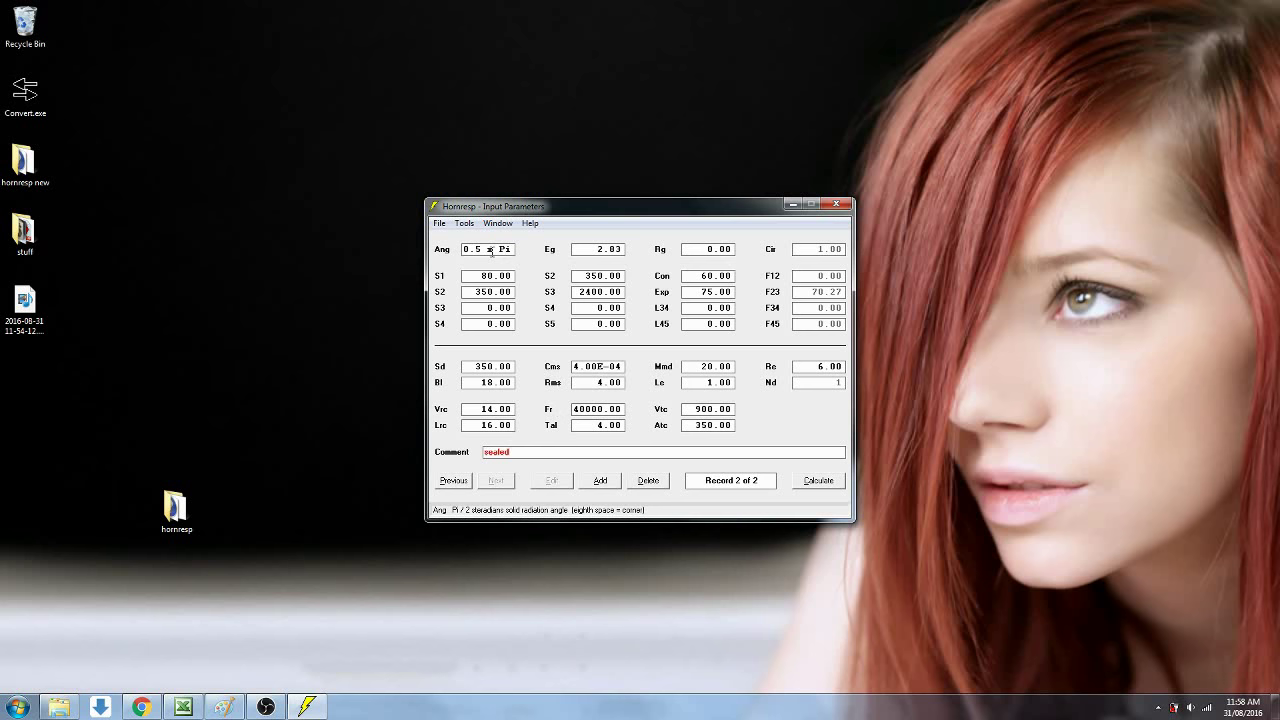
Open the Solid Radiation Angle dialog from the Ang field, showing 0.5 x Pi steradians
double_click(488, 250)
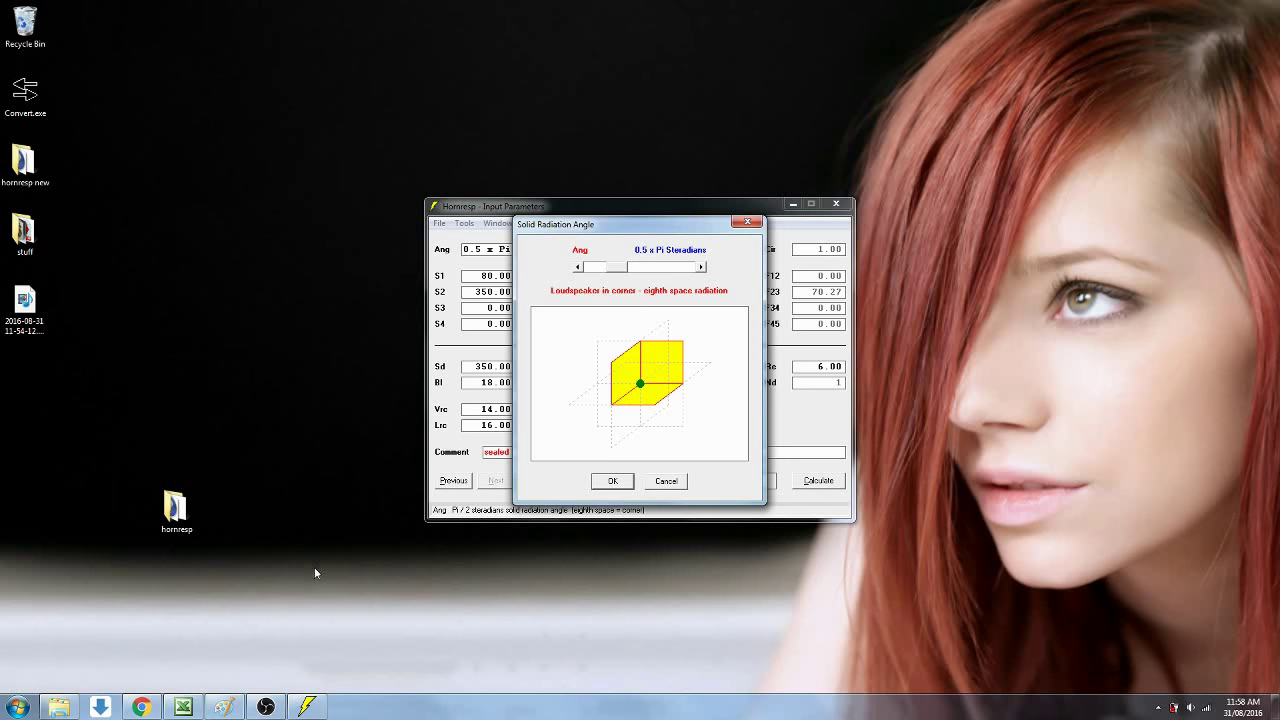
Restore the Diffraction & Boundary Simulator 1.20 workbook, showing the 17 x 44 in baffle, in Excel
click(184, 708)
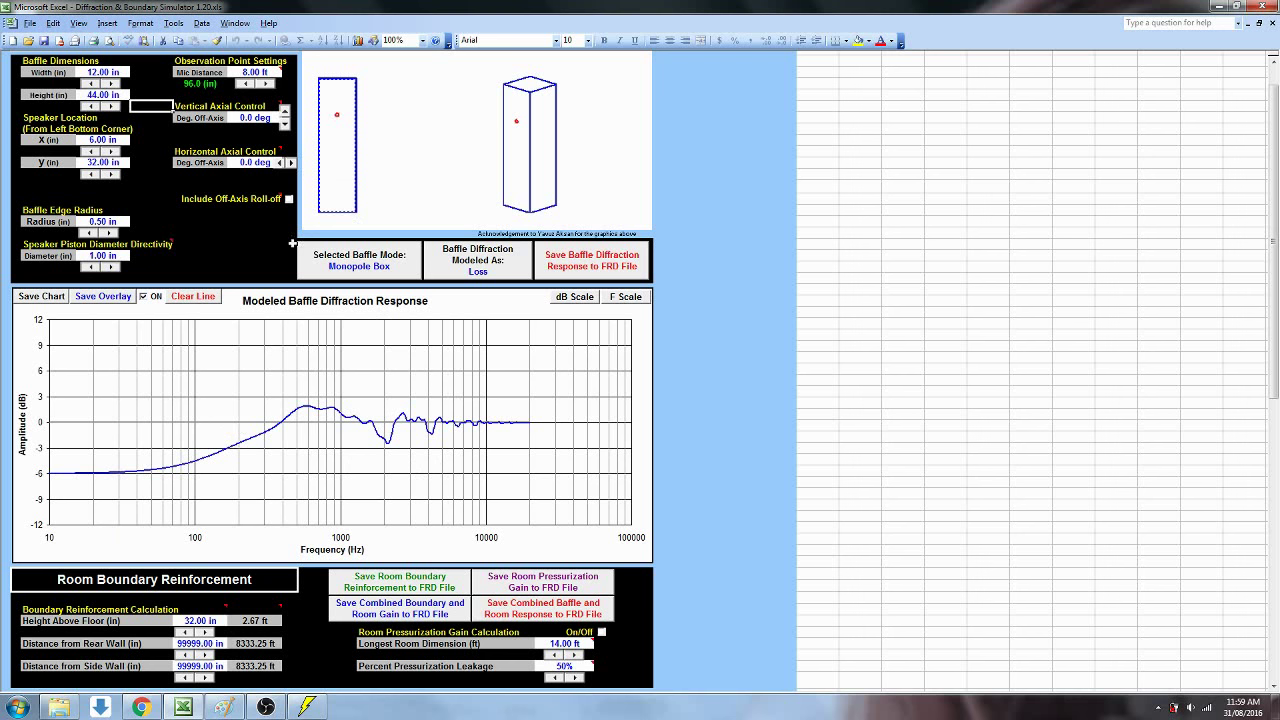
Set baffle width and height to 999999 in so diffraction flattens at -6 dB
click(100, 73)
text(12)
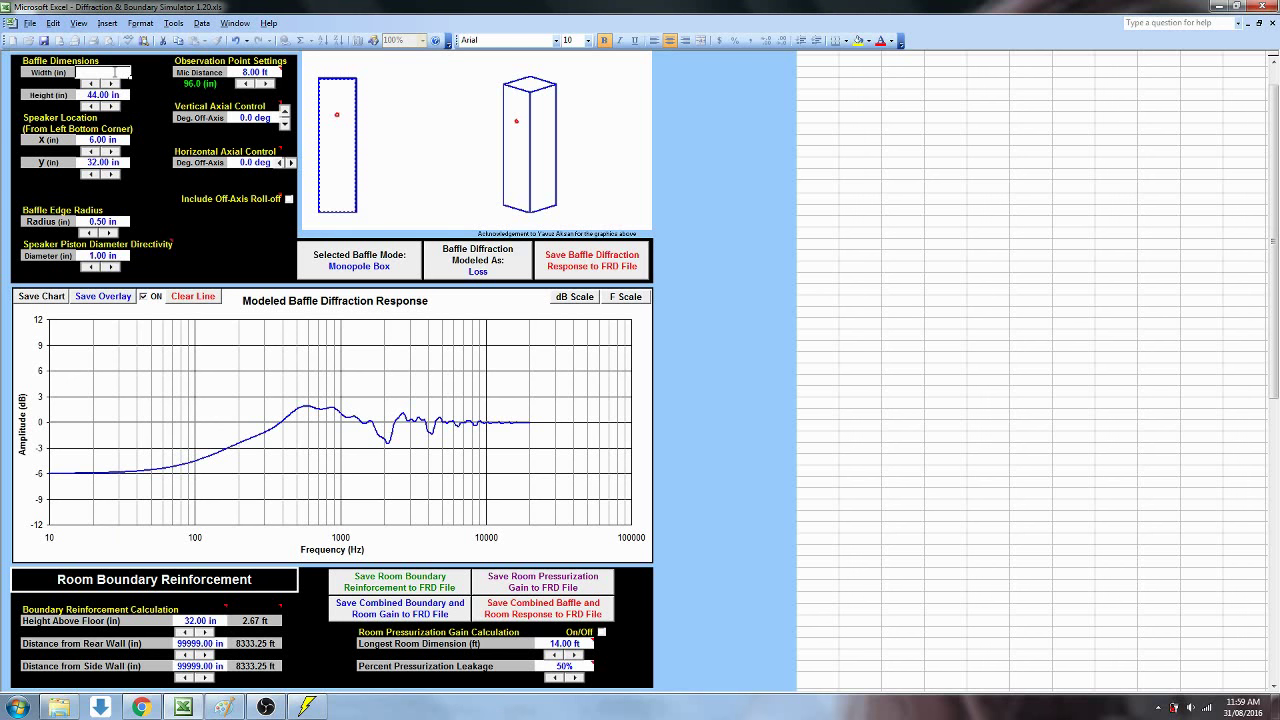
text(999999)
double_click(106, 94)
key(BackSpace)
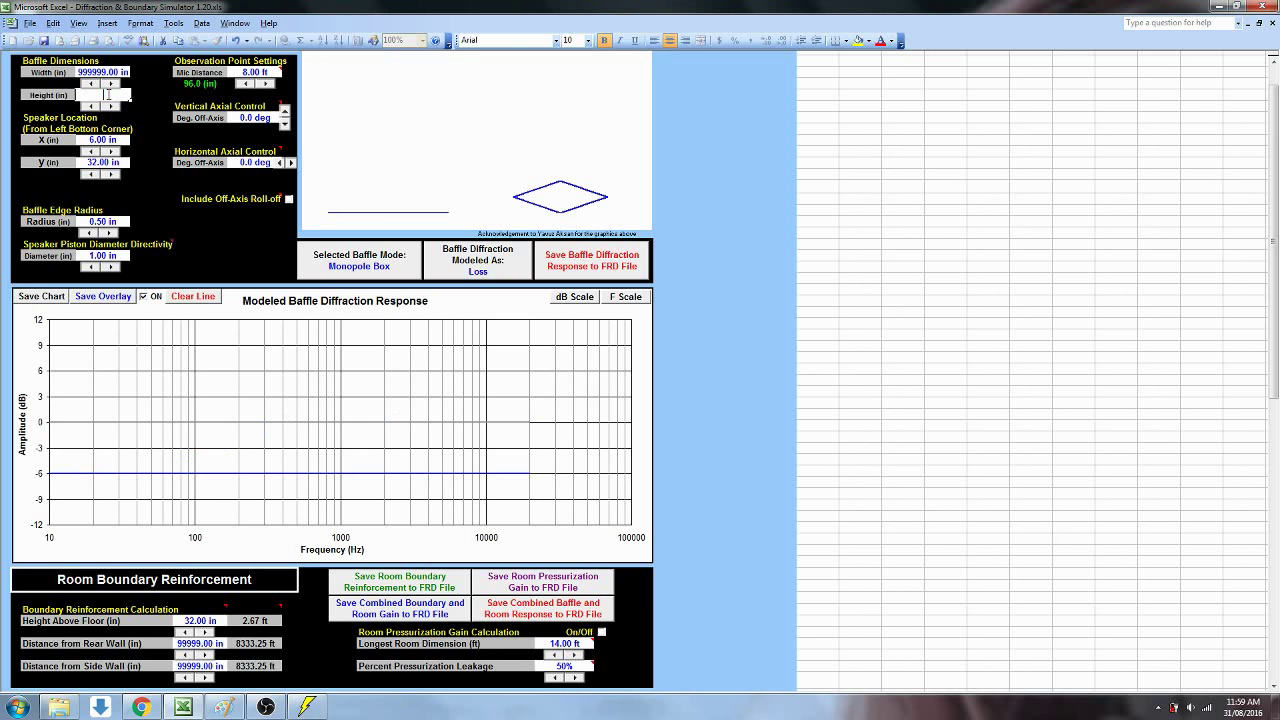
text(999999)
click(155, 104)
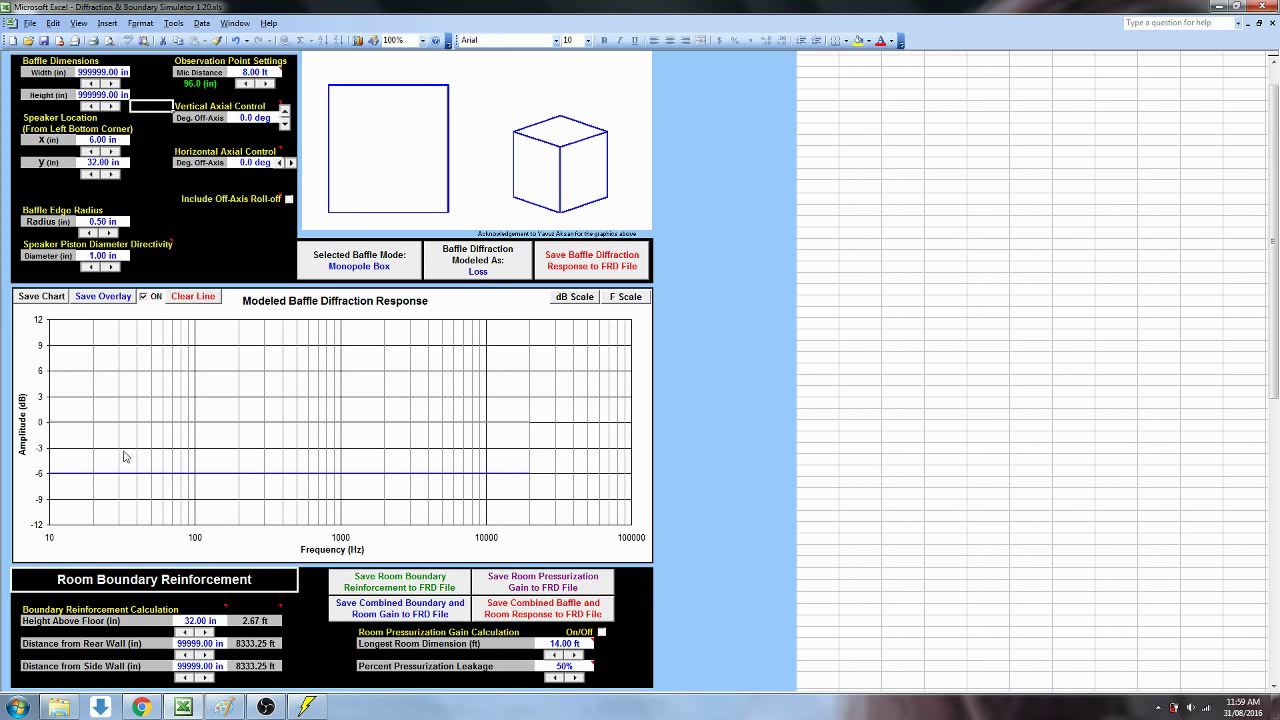
mouse_move(53, 480)
Scroll down to the Room Boundary Reinforcement and Combined charts
drag(1277, 118, 1277, 232)
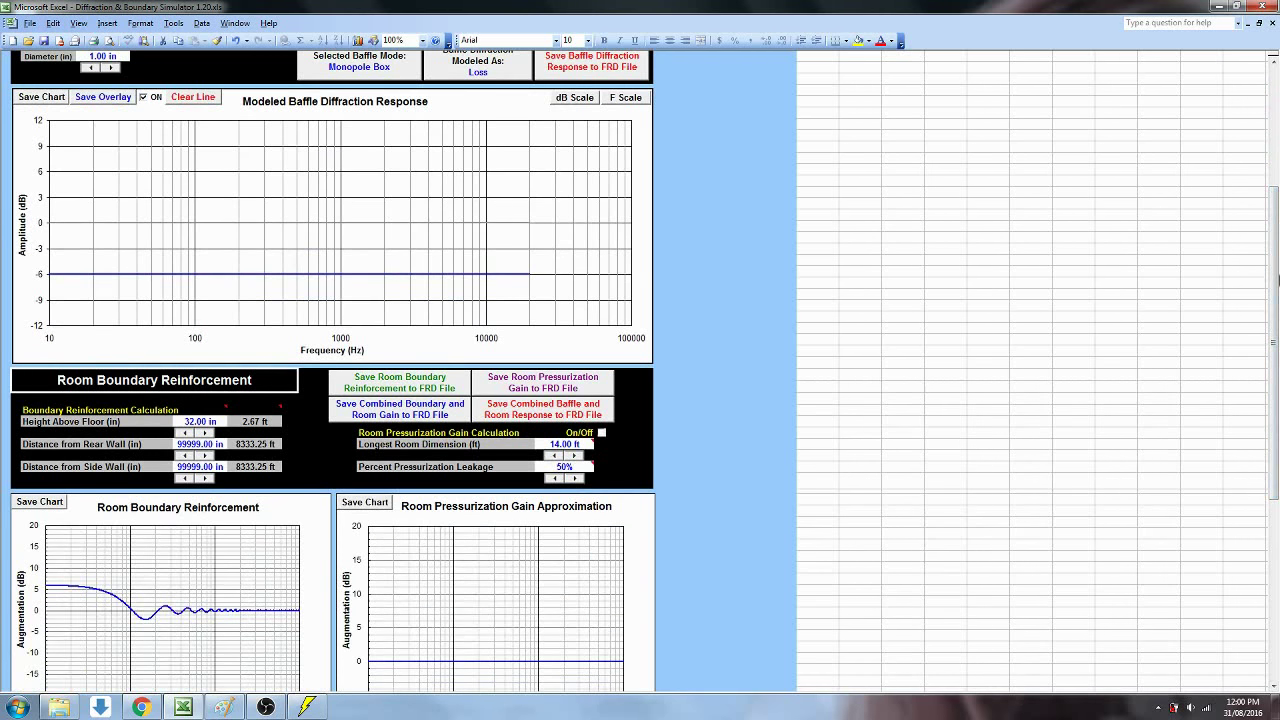
drag(1276, 285, 1276, 369)
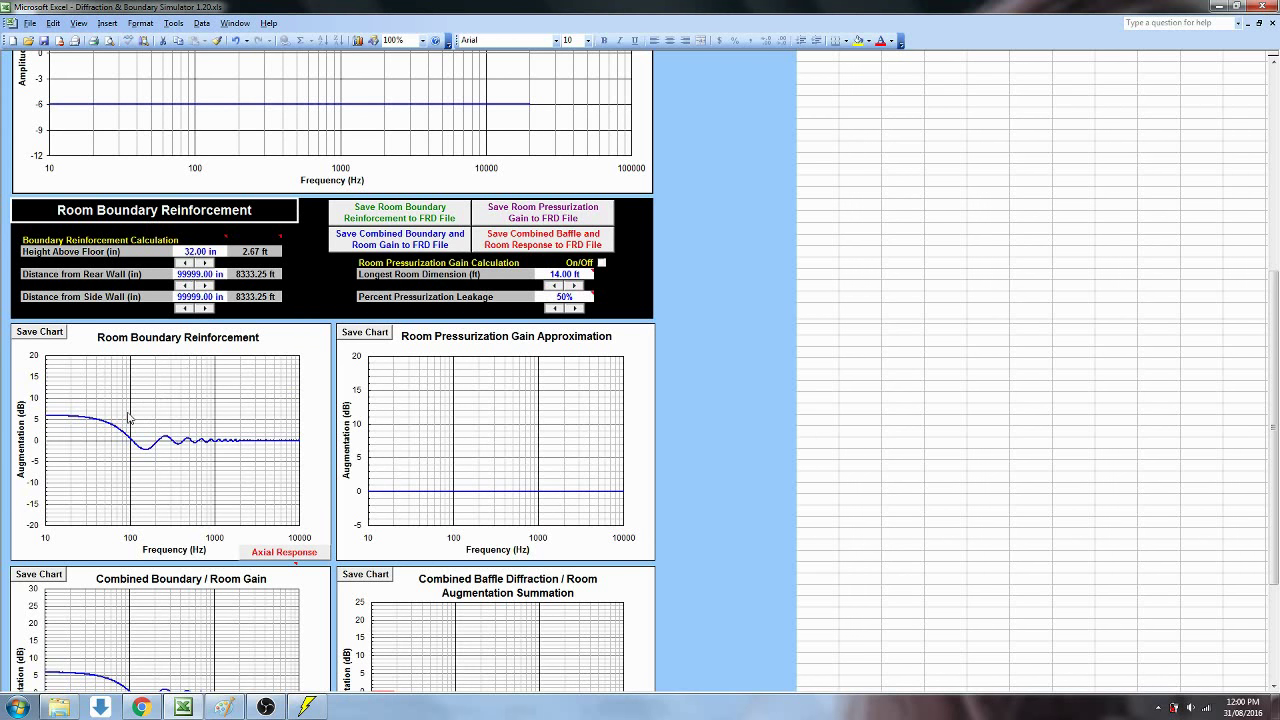
Try floor heights of 0 and 12 in, then settle on 24.00 in above the floor
click(197, 250)
text(32)
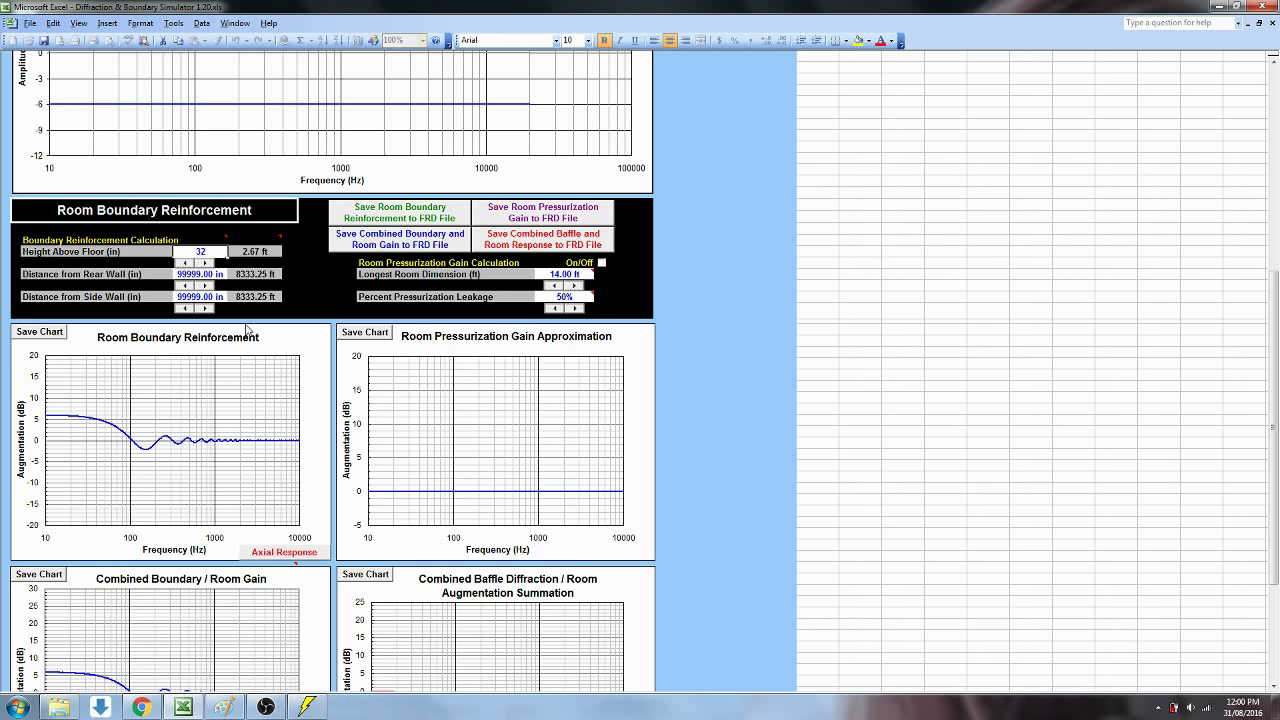
key(Return)
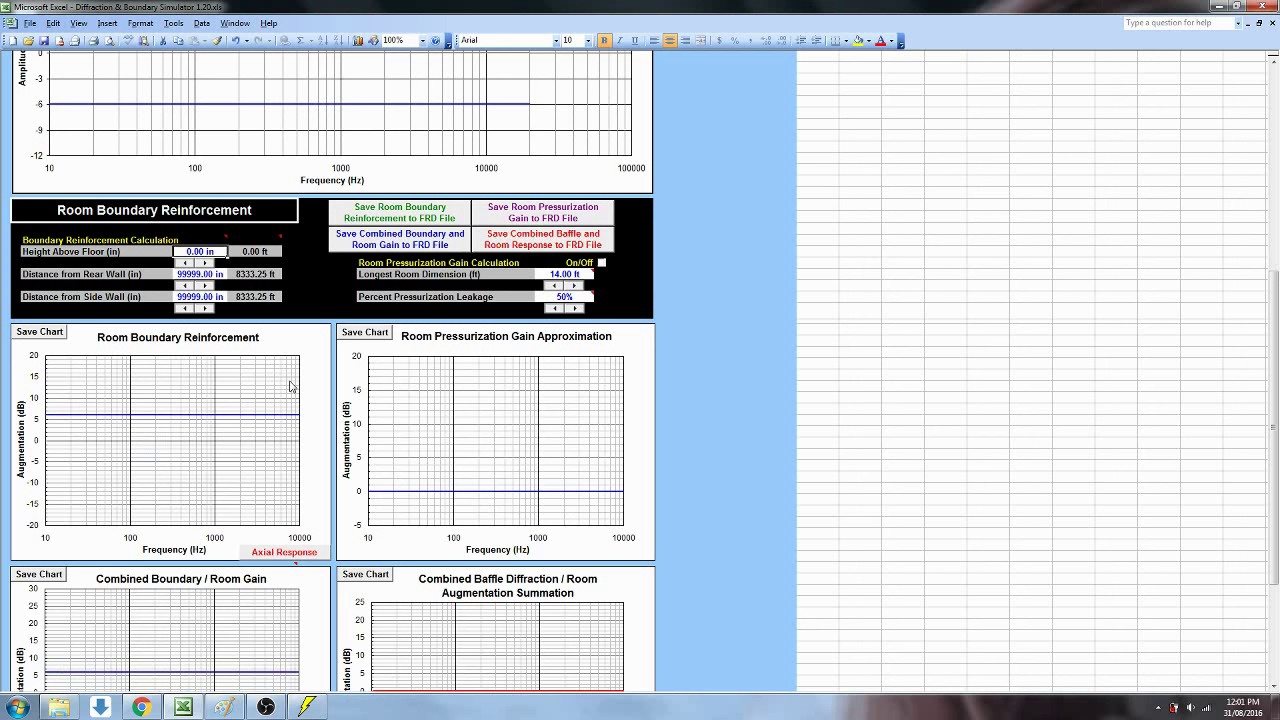
double_click(203, 251)
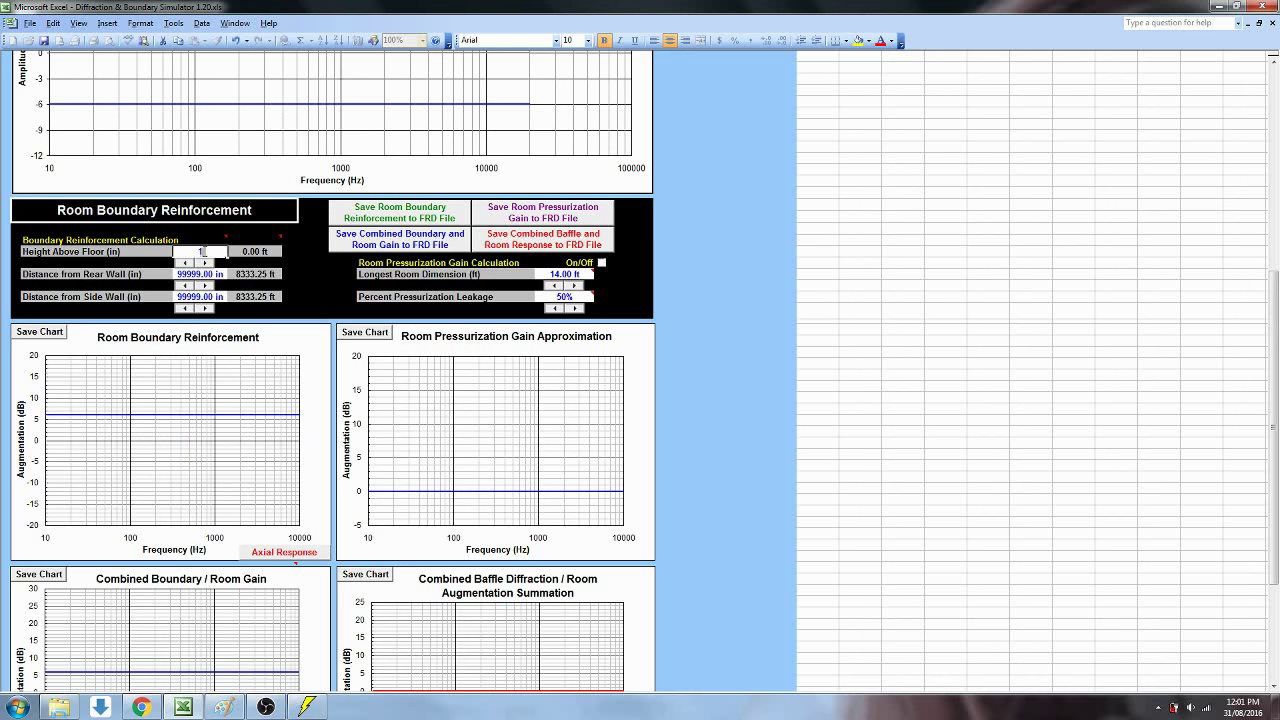
text(12)
key(Return)
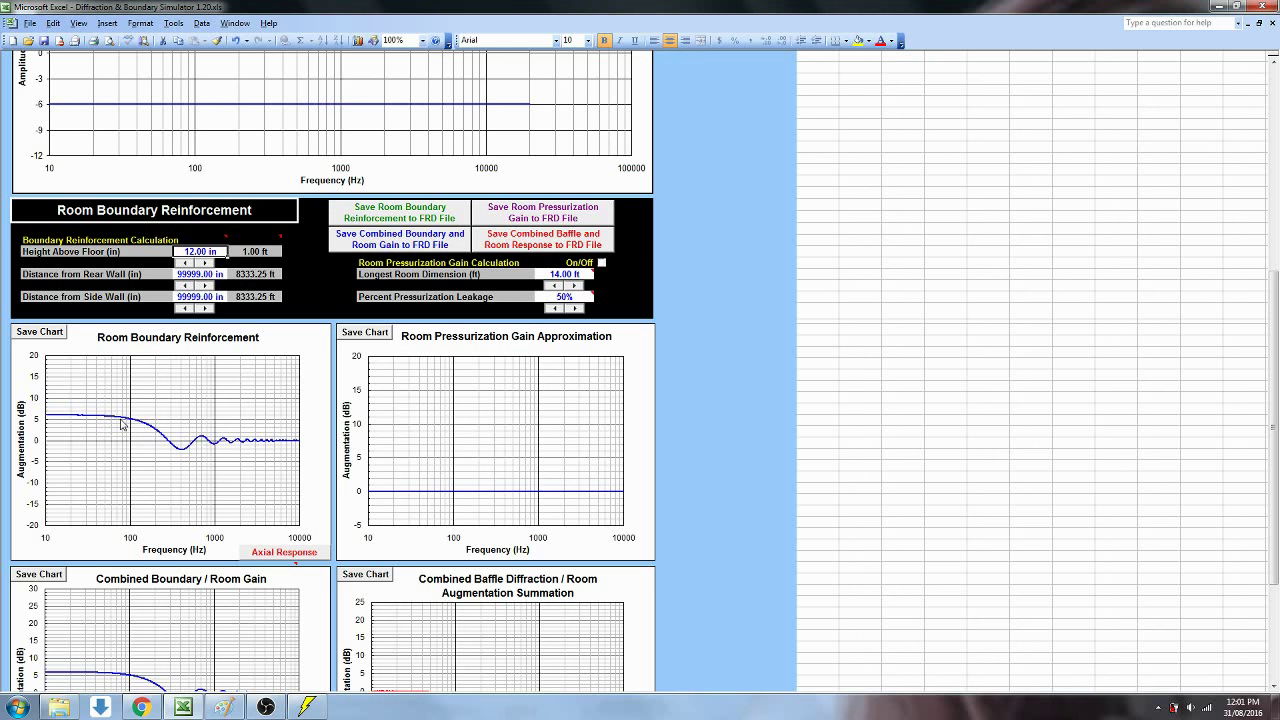
double_click(201, 251)
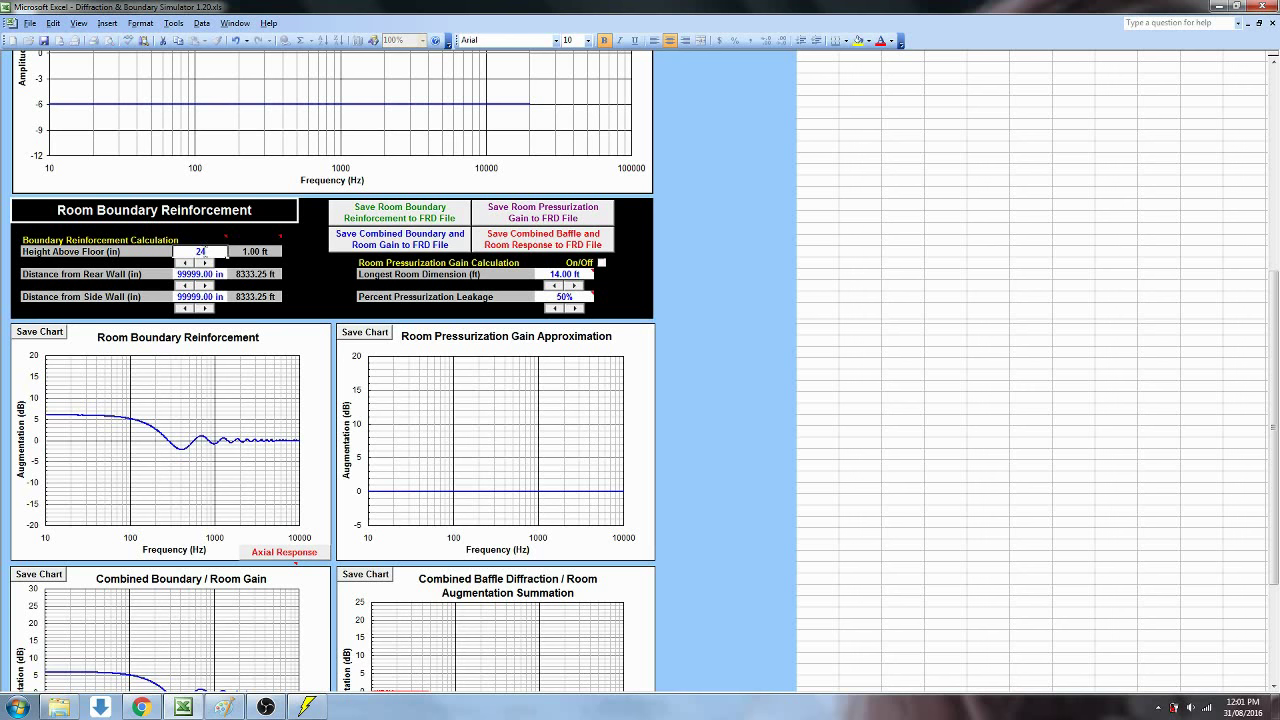
text(24)
key(Return)
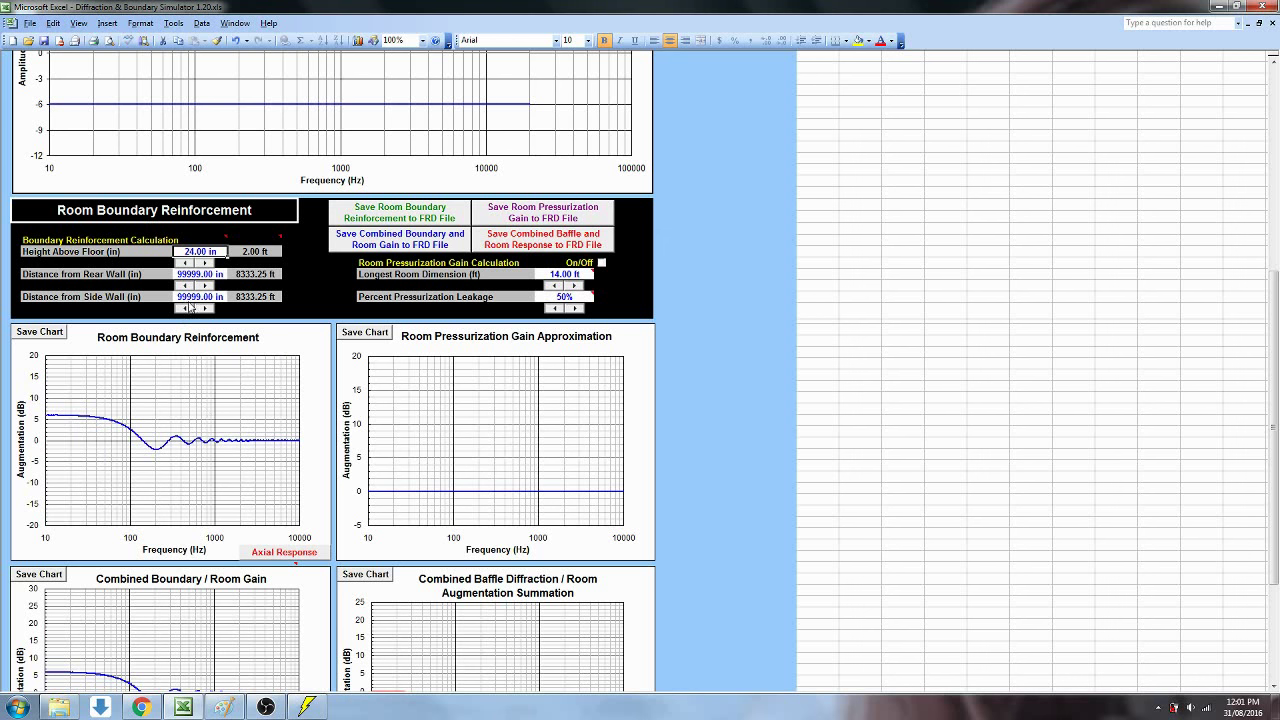
Place the speaker 12 in from the rear wall and 9 in from the side wall
click(188, 273)
text(12)
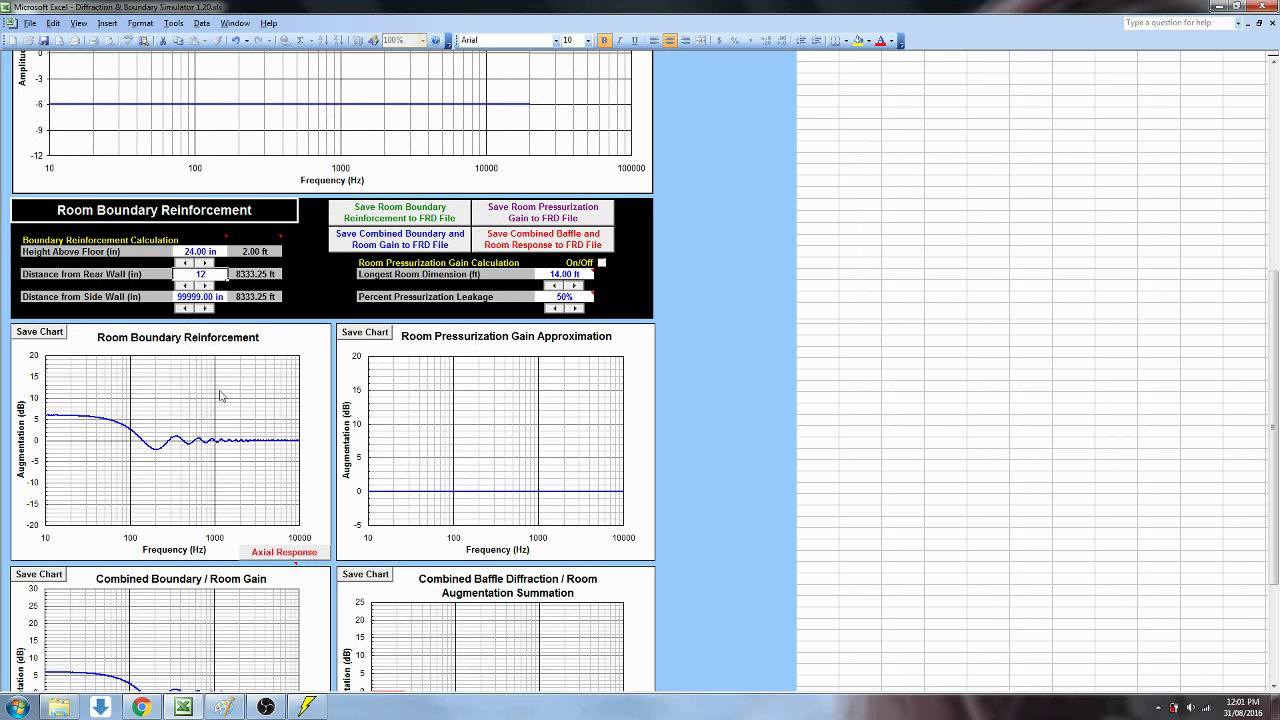
key(Return)
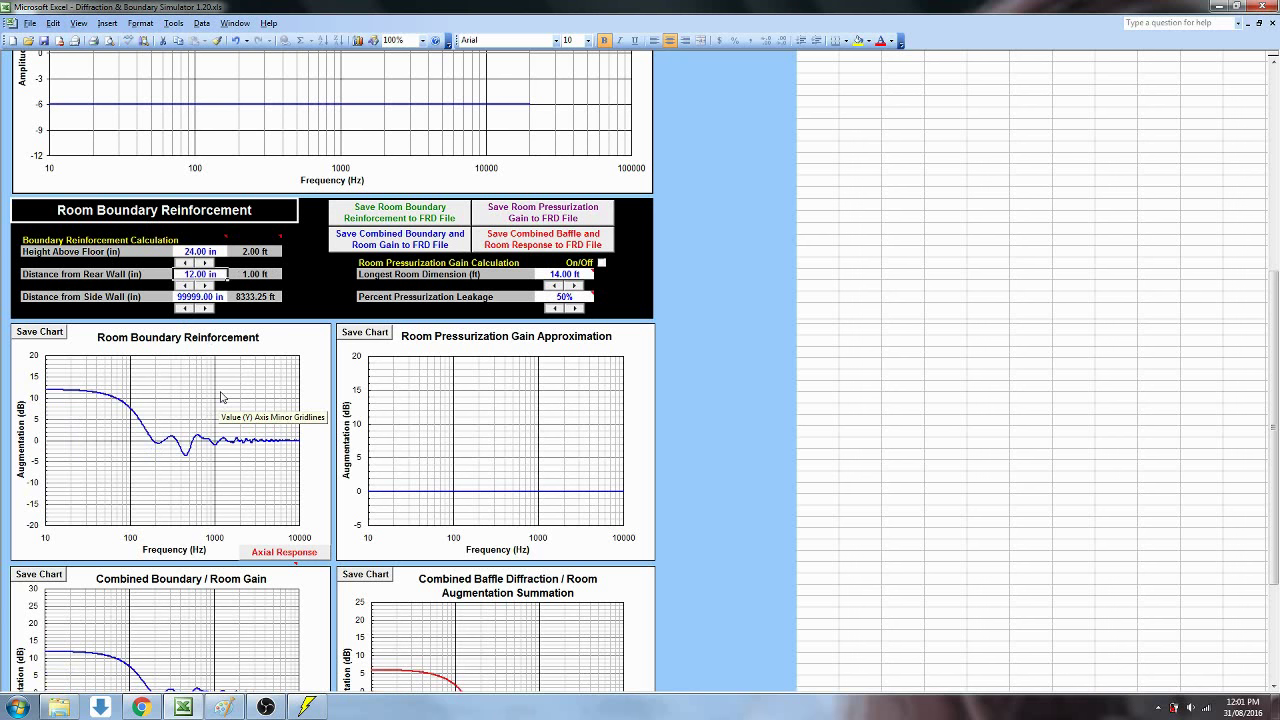
click(203, 297)
double_click(203, 297)
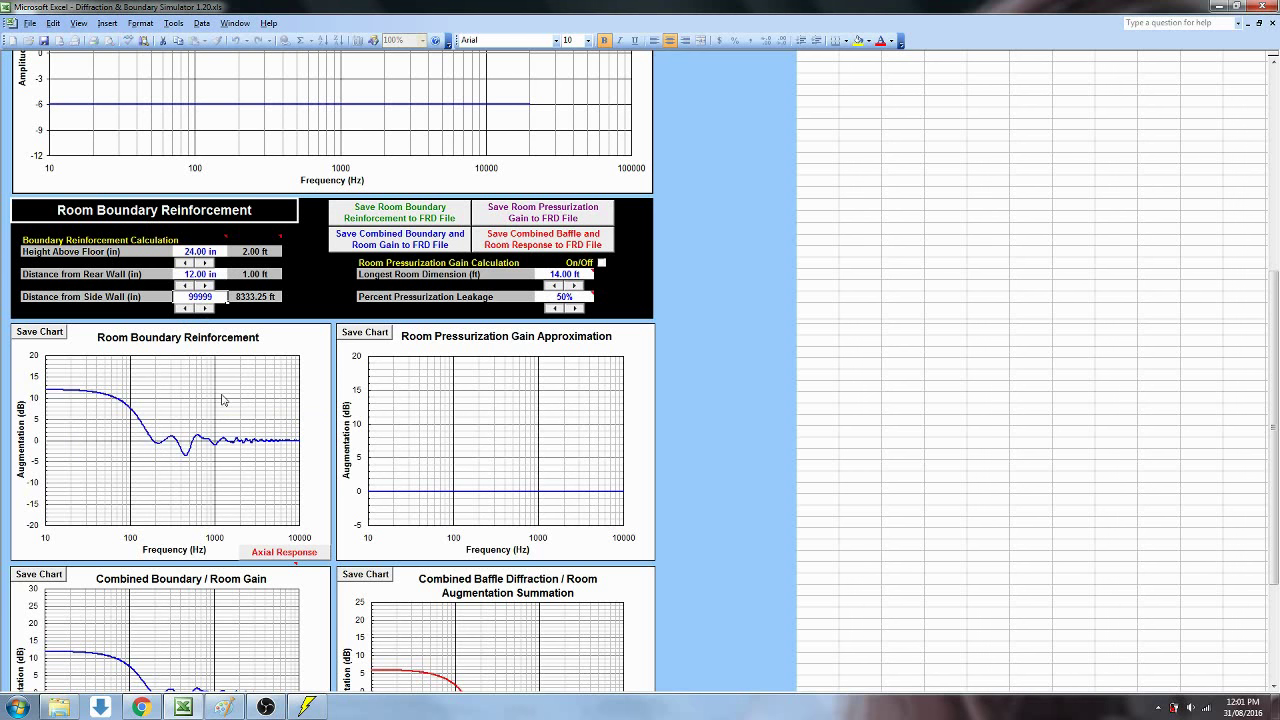
key(BackSpace)
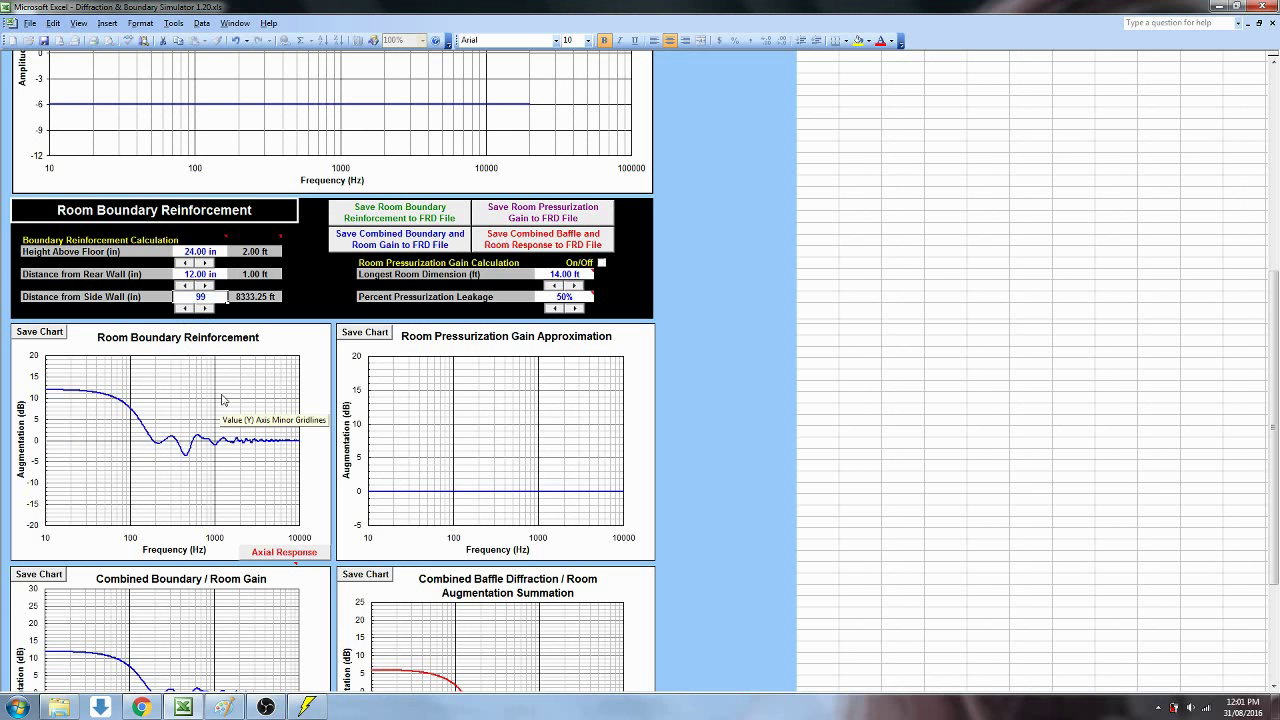
key(Return)
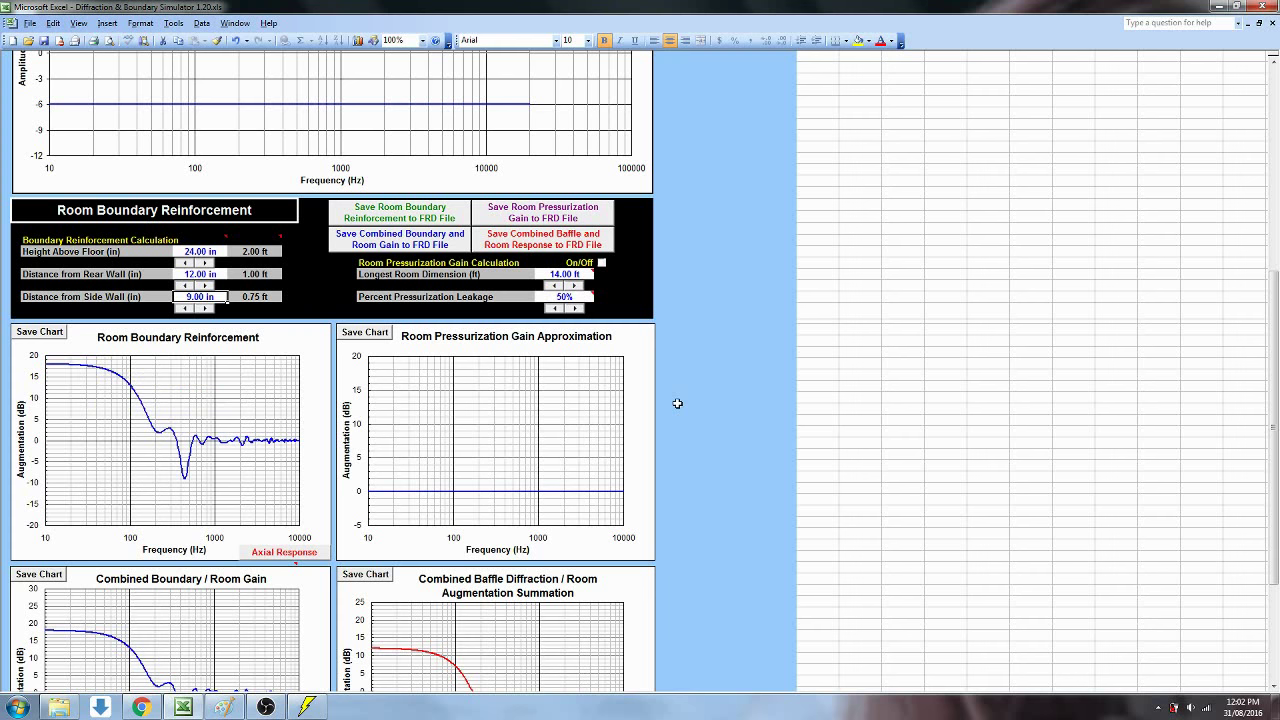
Back in Hornresp, move the radiation angle slider to 2.0 x Pi steradians (half space)
click(1219, 7)
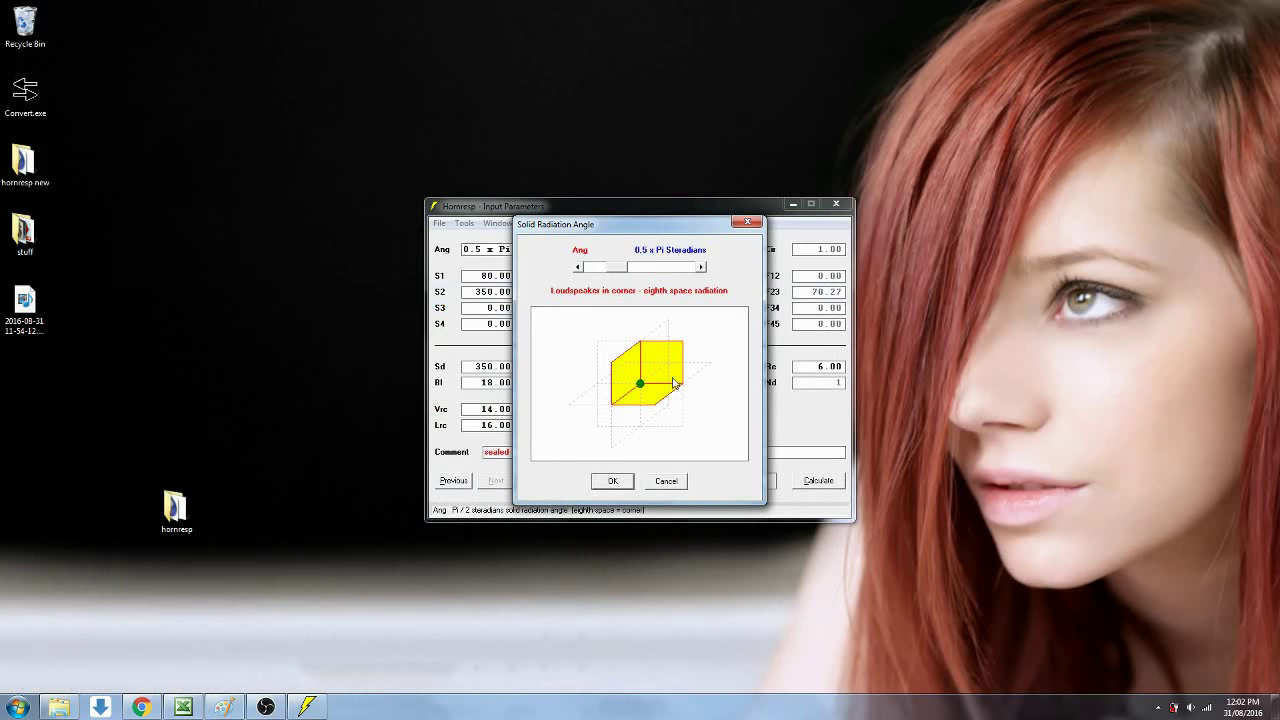
drag(617, 267, 637, 275)
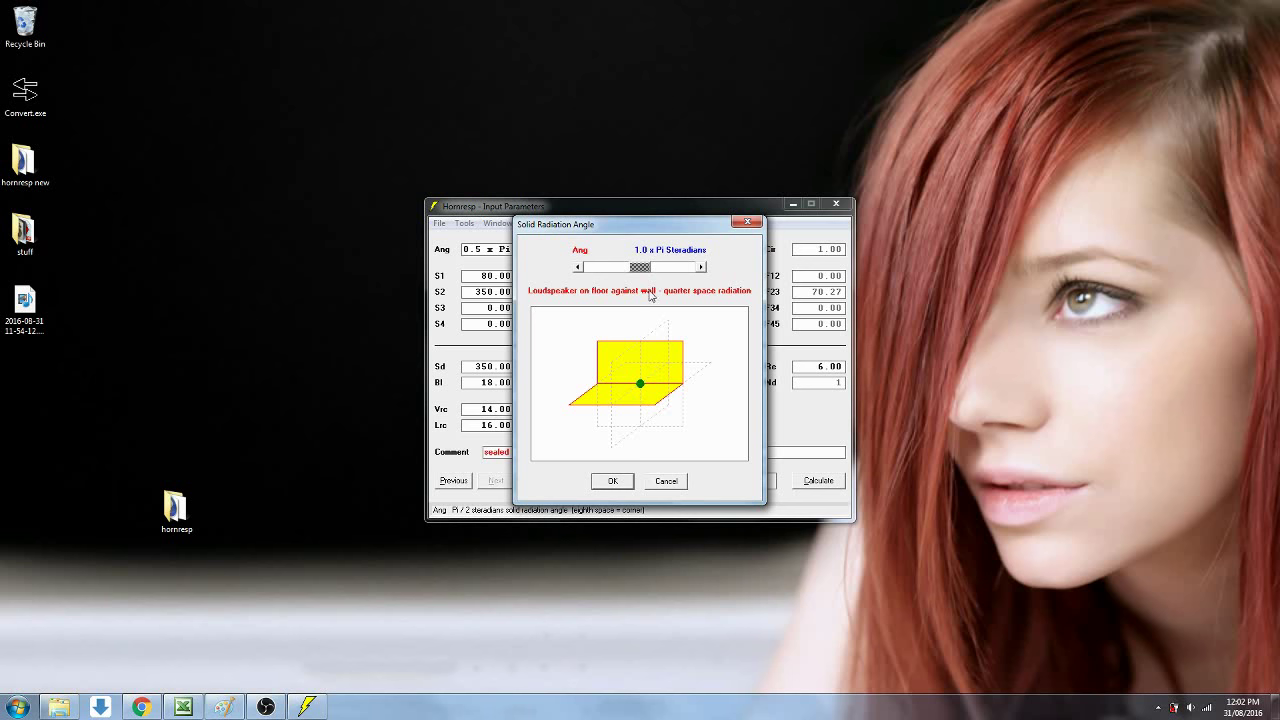
drag(640, 270, 661, 271)
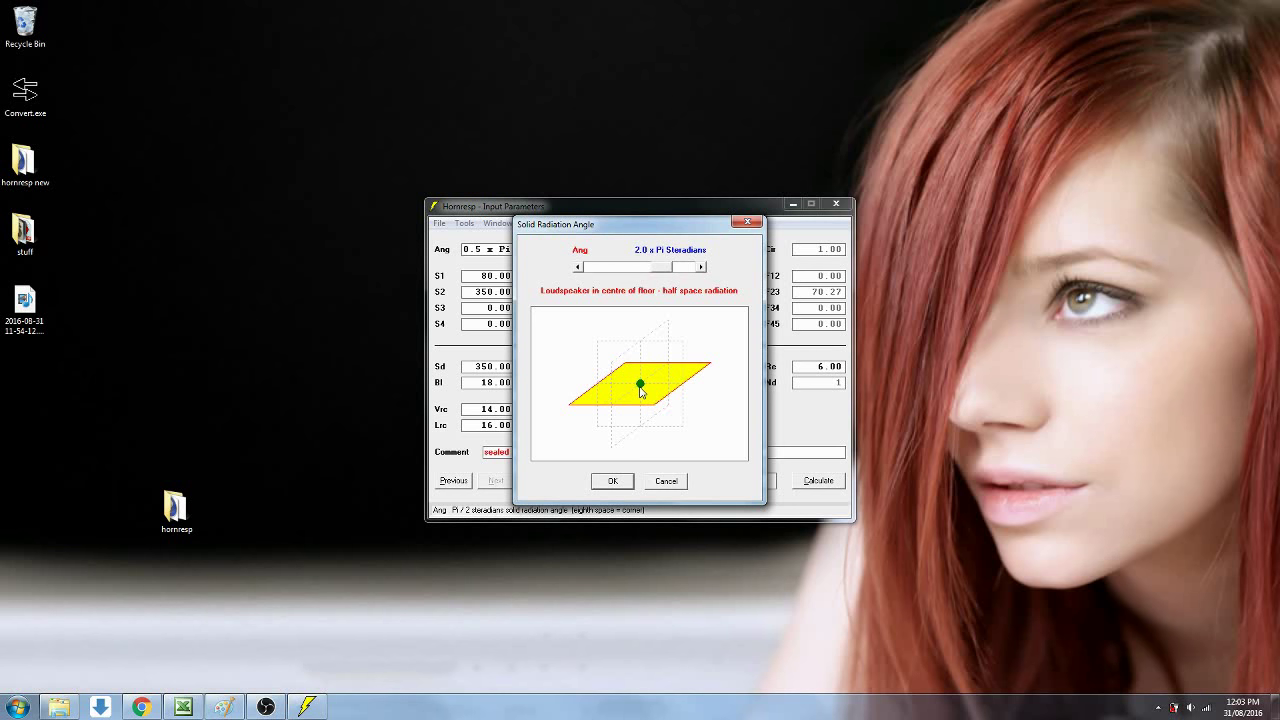
Compare 4.0 x Pi full space against 2.0 x Pi half space, leaving it at 2.0 x Pi
click(676, 270)
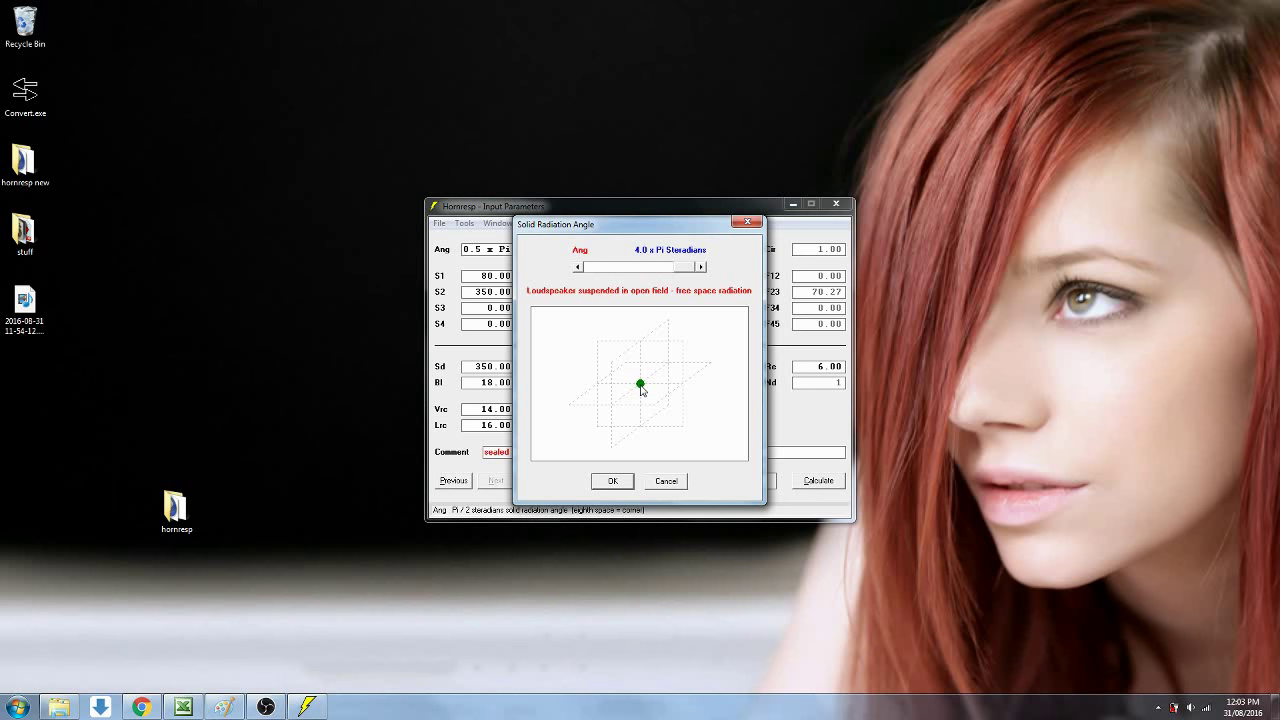
click(662, 270)
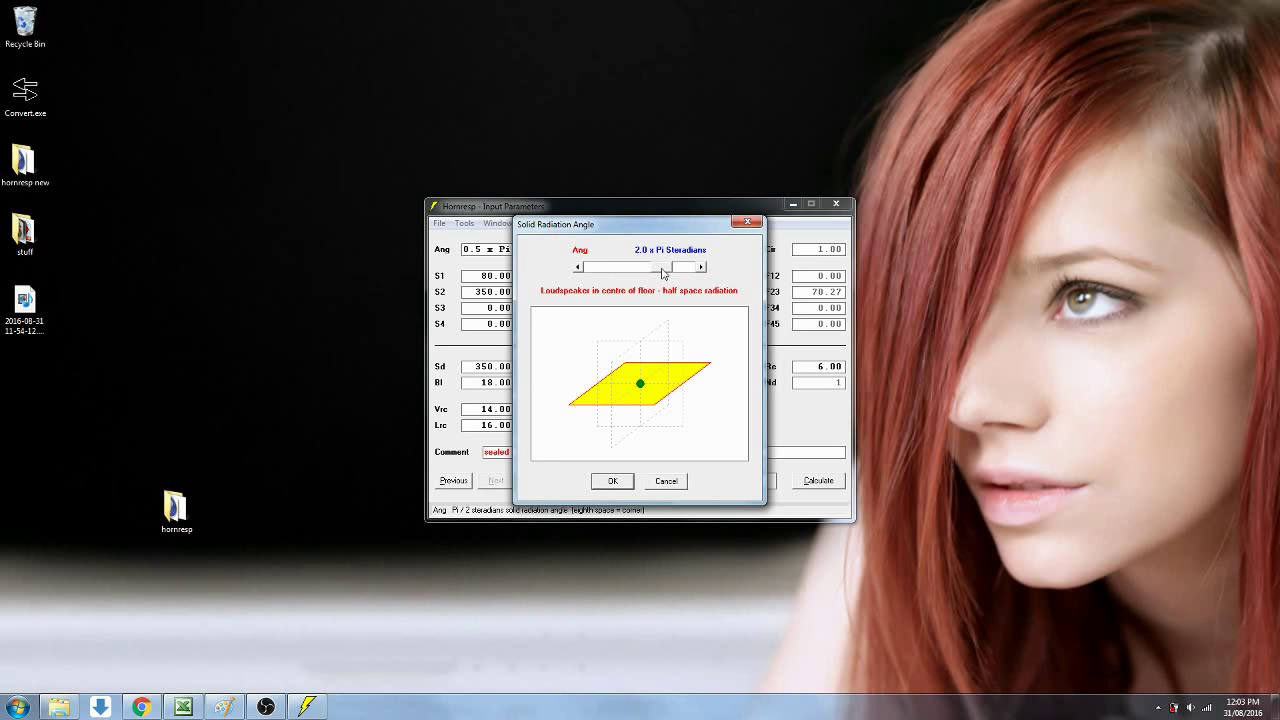
click(688, 268)
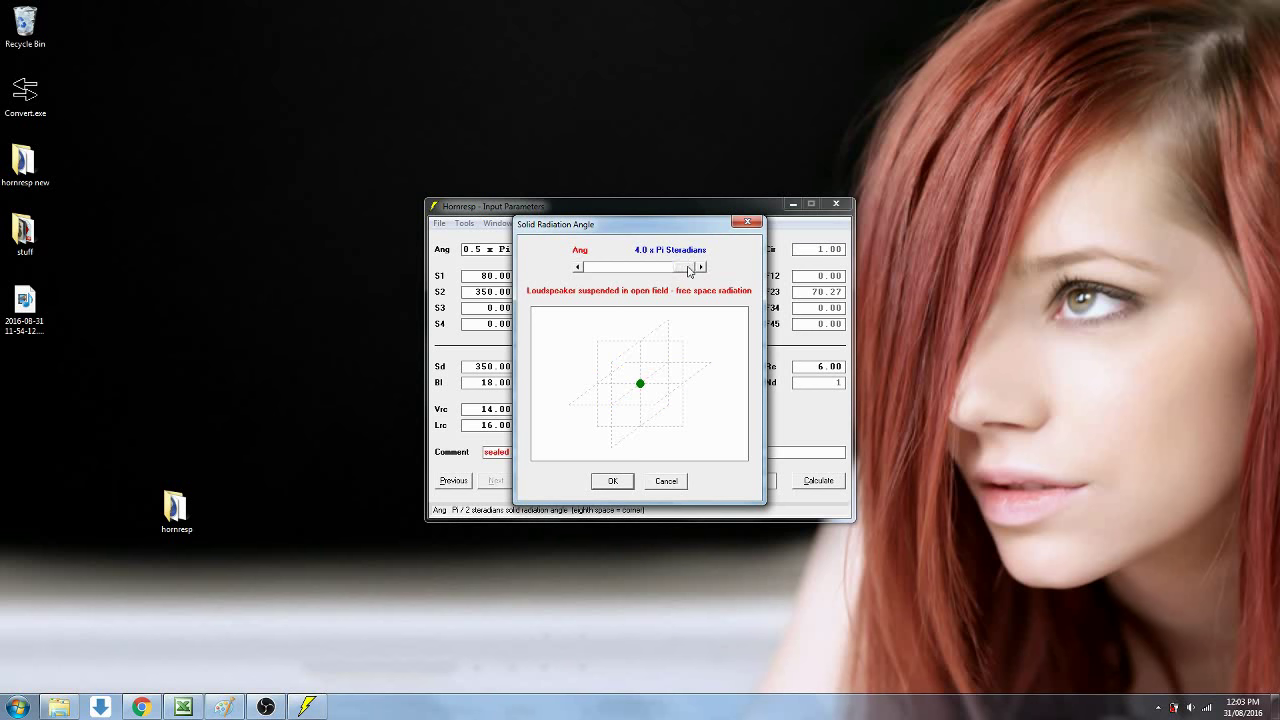
click(666, 272)
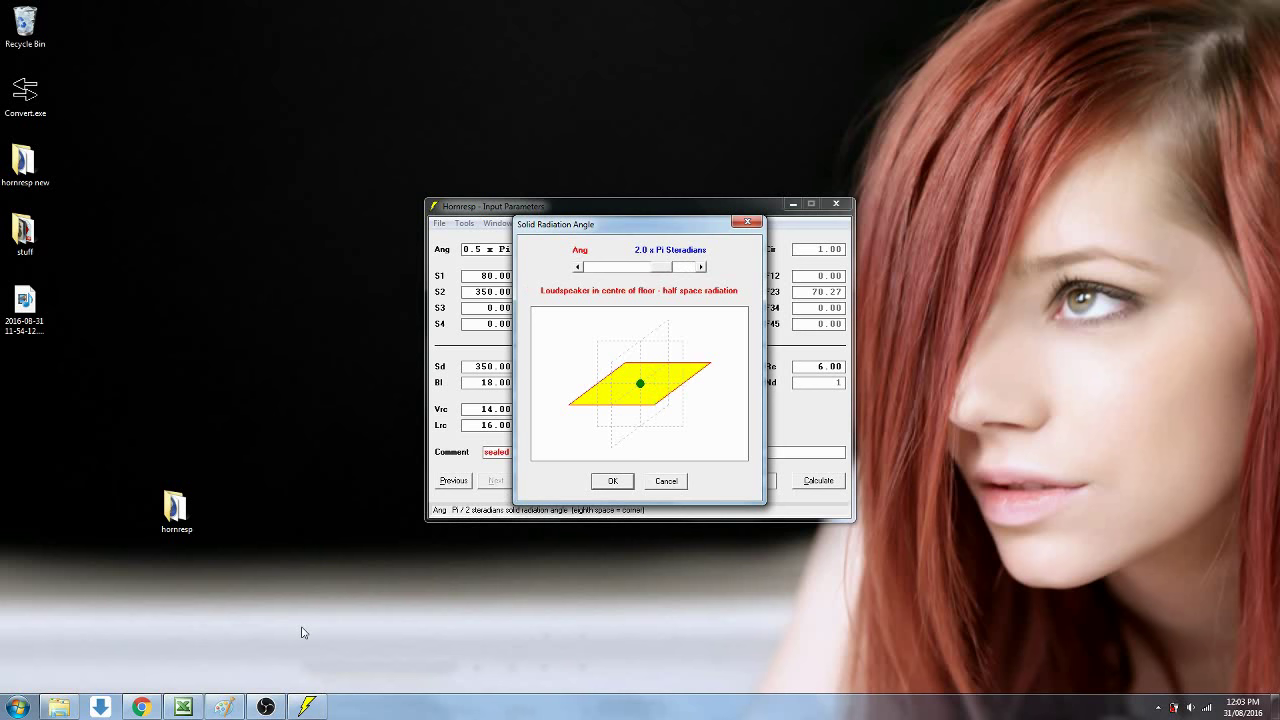
click(185, 707)
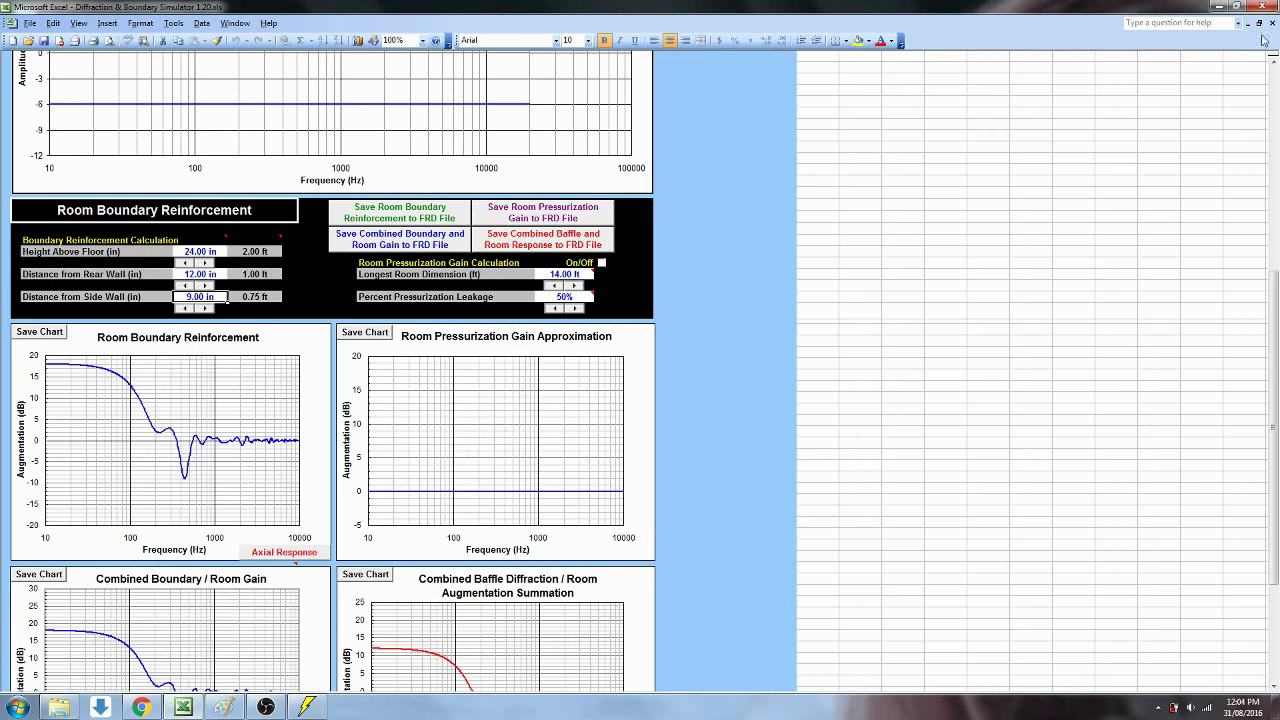
click(1217, 10)
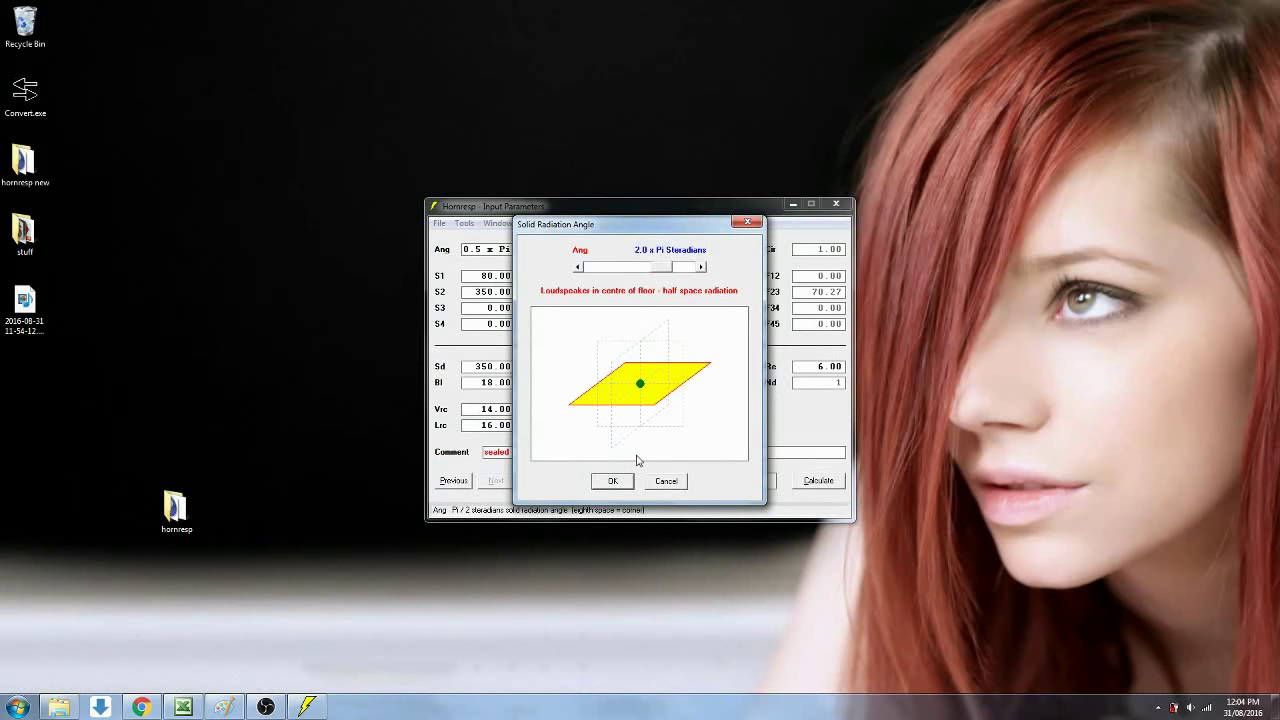
Confirm the Solid Radiation Angle dialog so Ang reads 2.0 x Pi
click(612, 482)
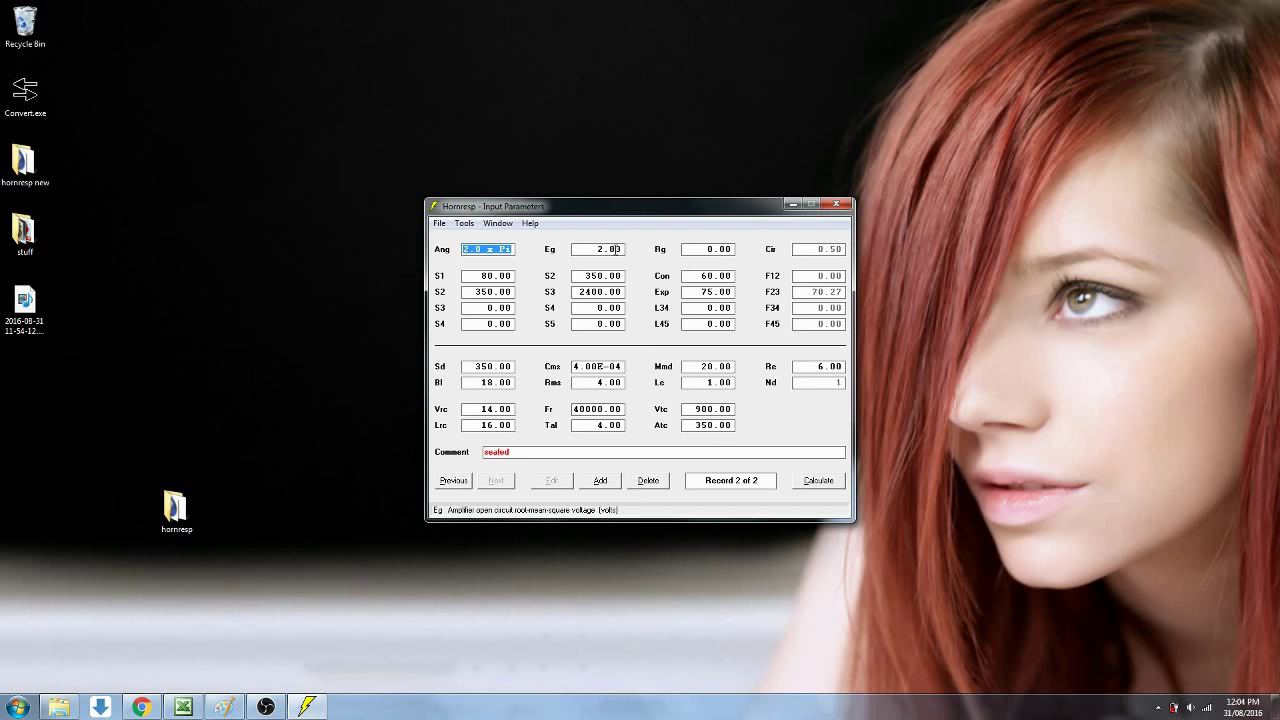
Calculate Eg for 100 W of power into an 8 ohm load
double_click(614, 249)
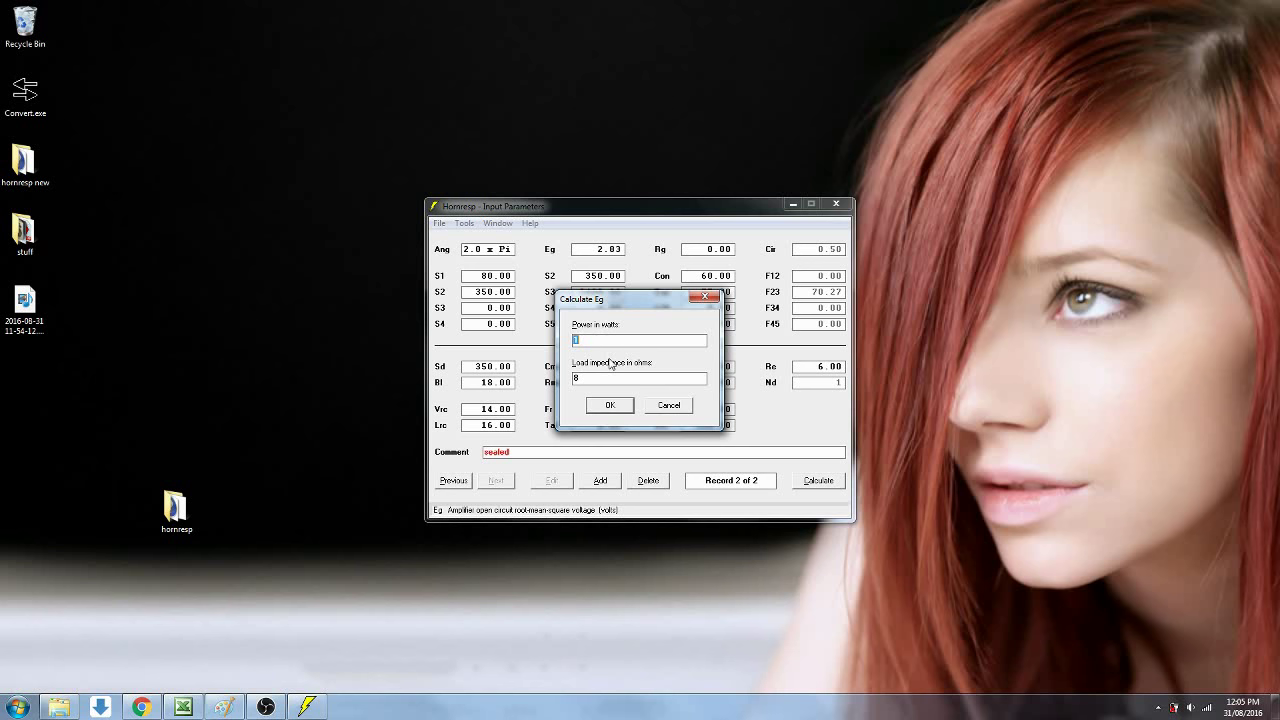
text(100)
Apply the calculated 28.28 V drive voltage to the Eg field
click(610, 406)
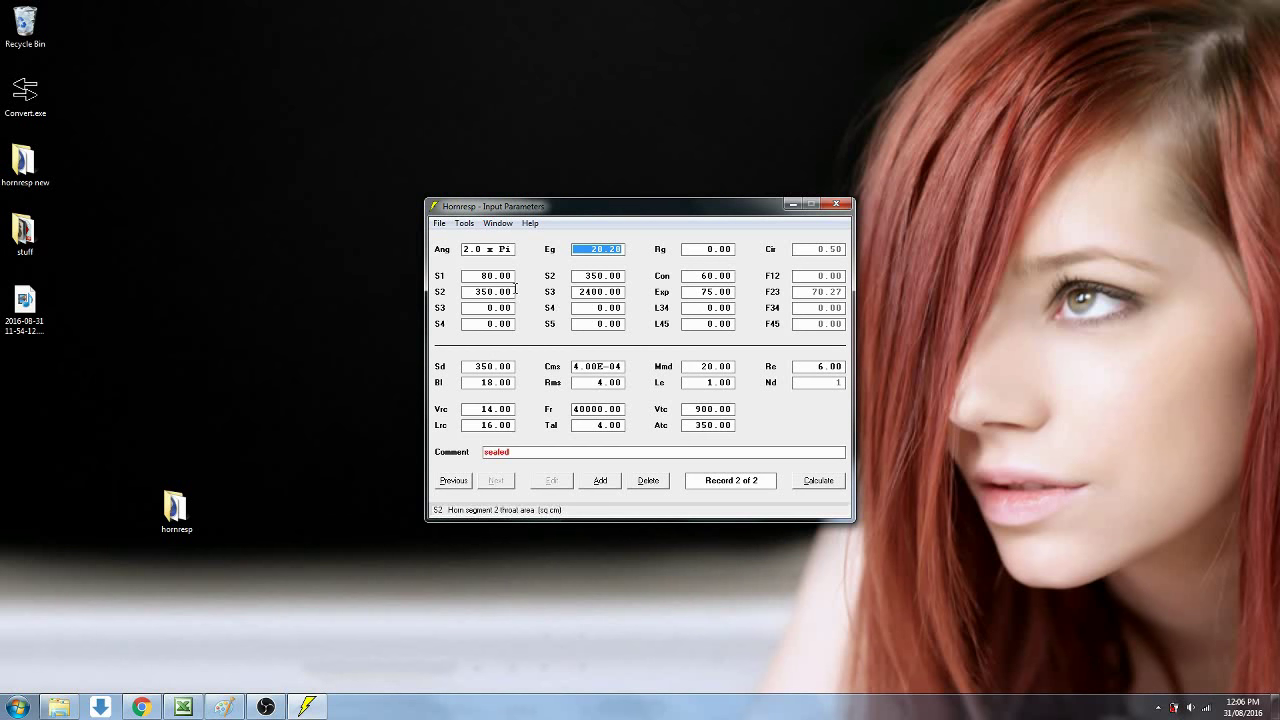
Clear the 80.00 S1 throat area so all S and L horn fields reset to 0.00
click(500, 278)
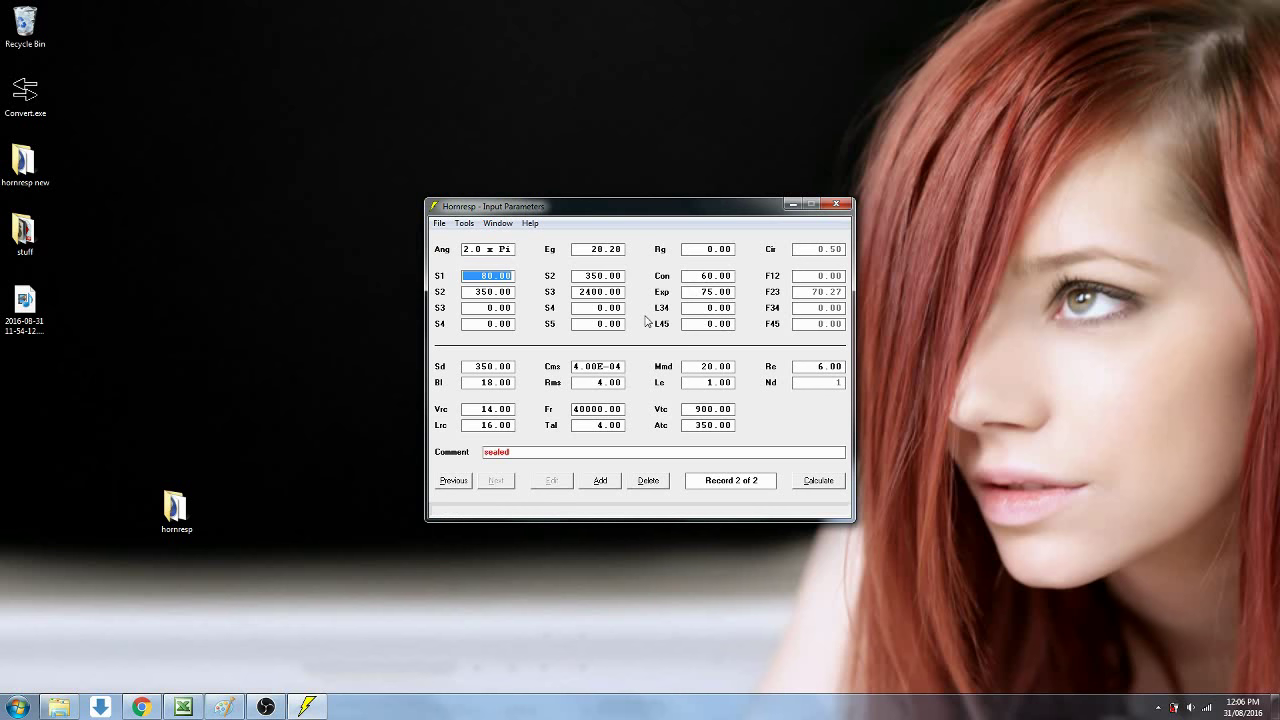
key(BackSpace)
click(605, 279)
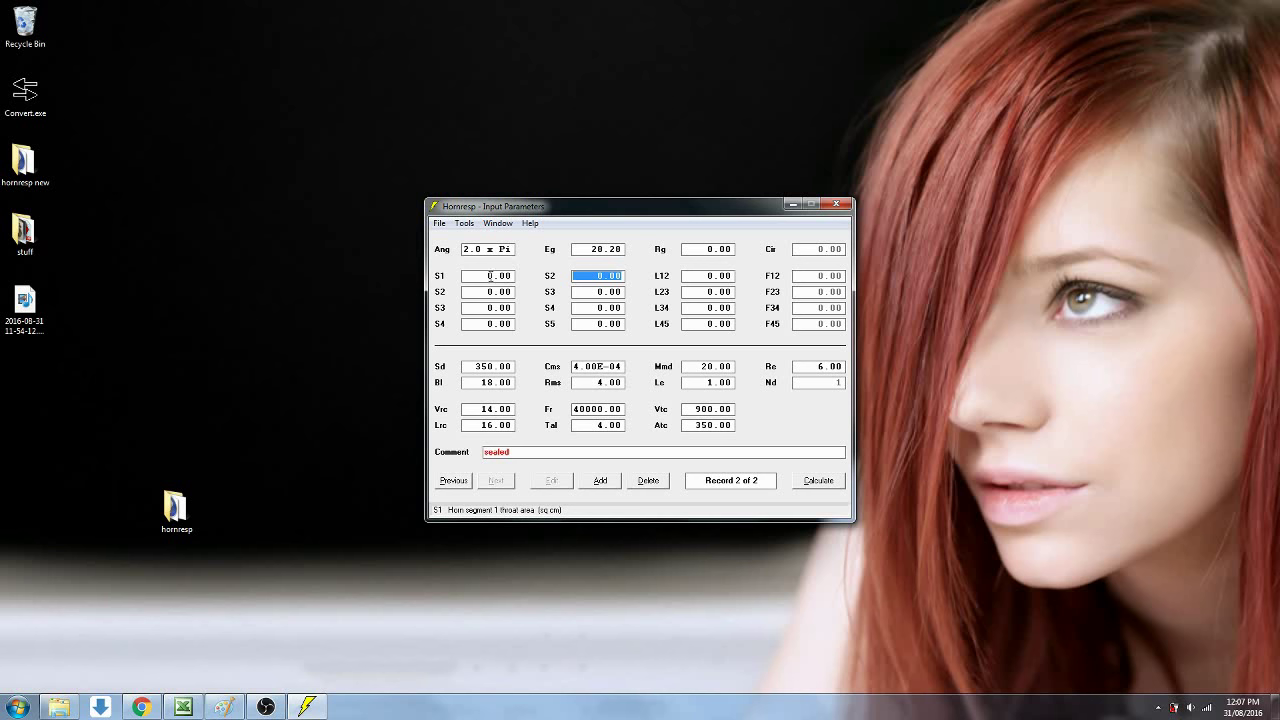
click(482, 277)
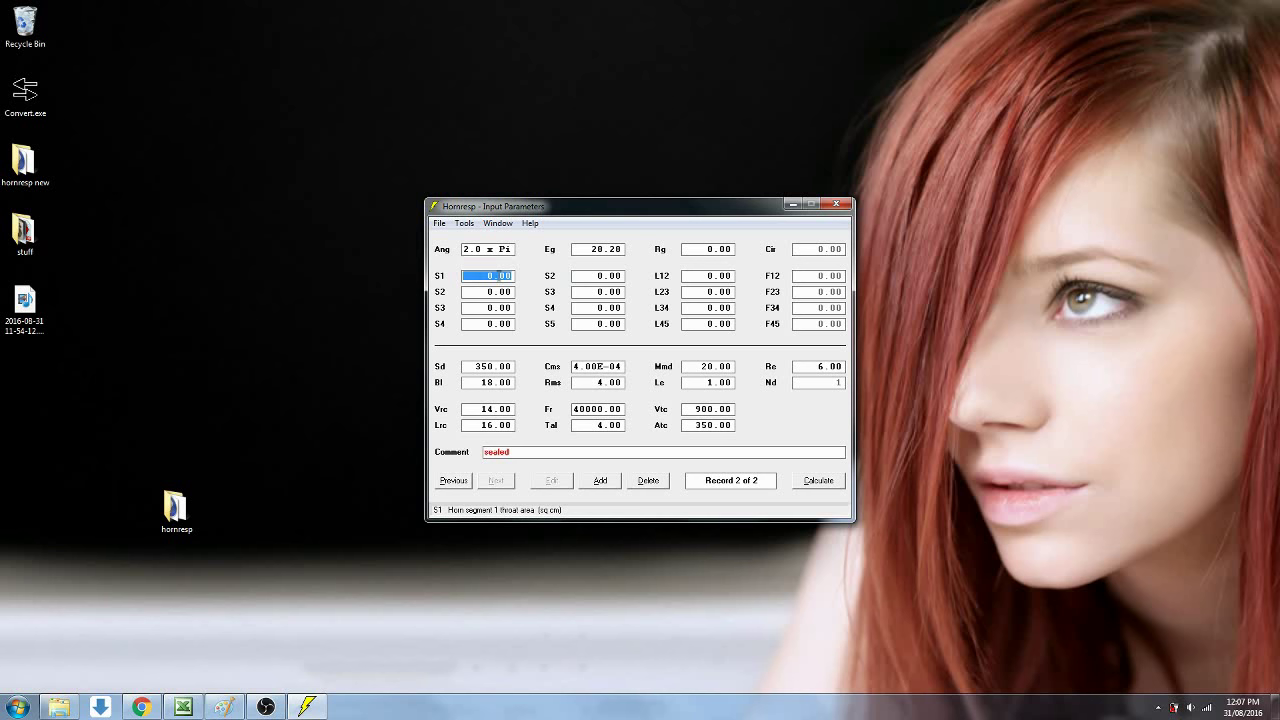
click(505, 290)
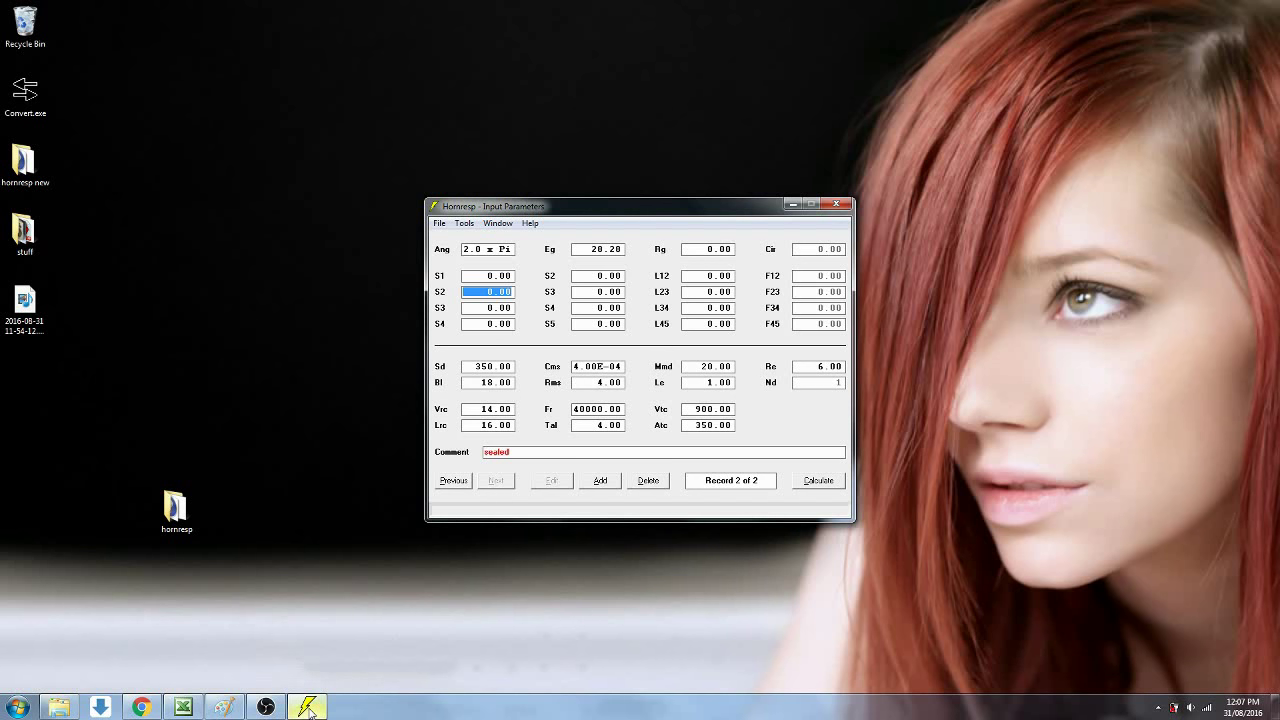
Arrange Hornresp to the left of the Dayton RSS315HO-44 spec sheet so both are visible
mouse_move(309, 707)
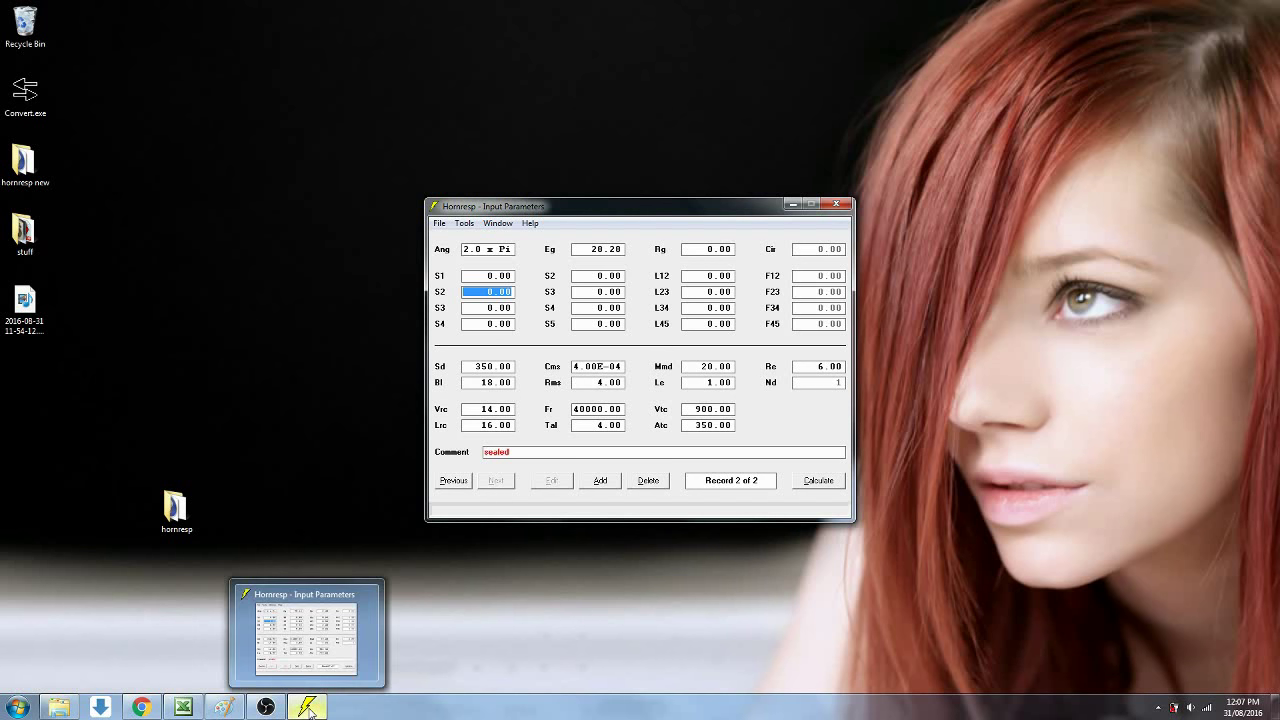
click(141, 707)
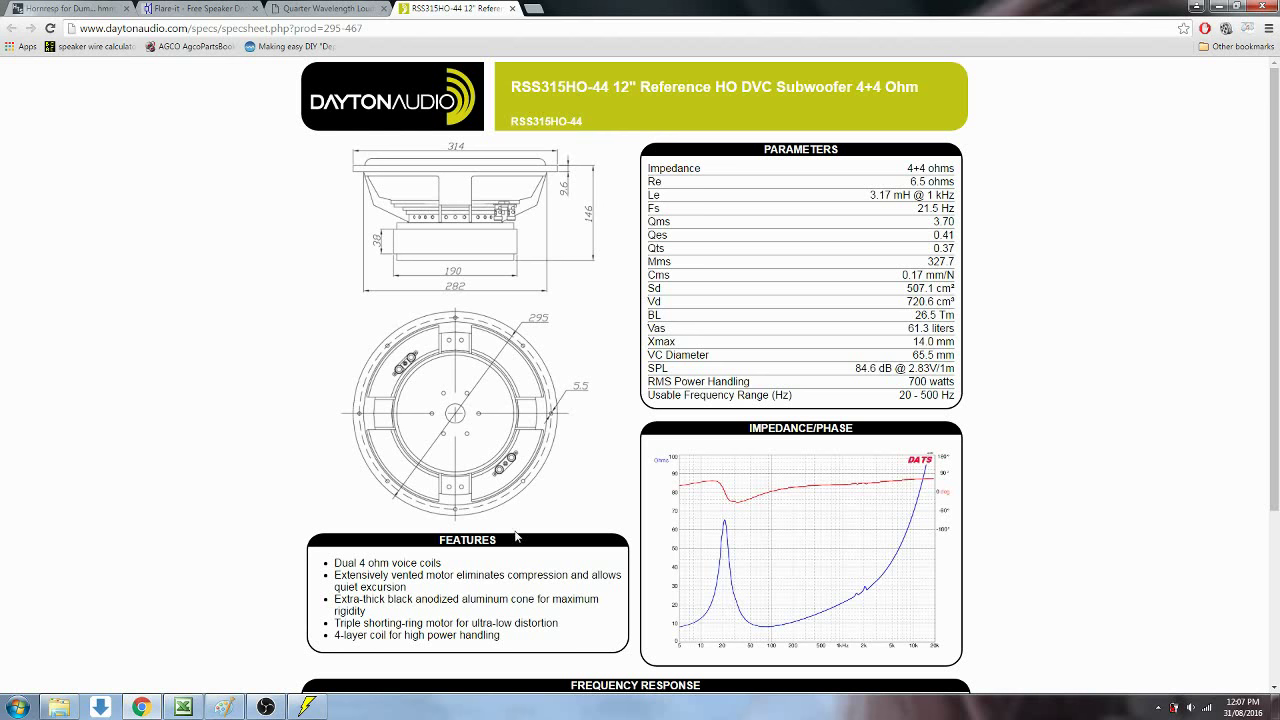
click(307, 707)
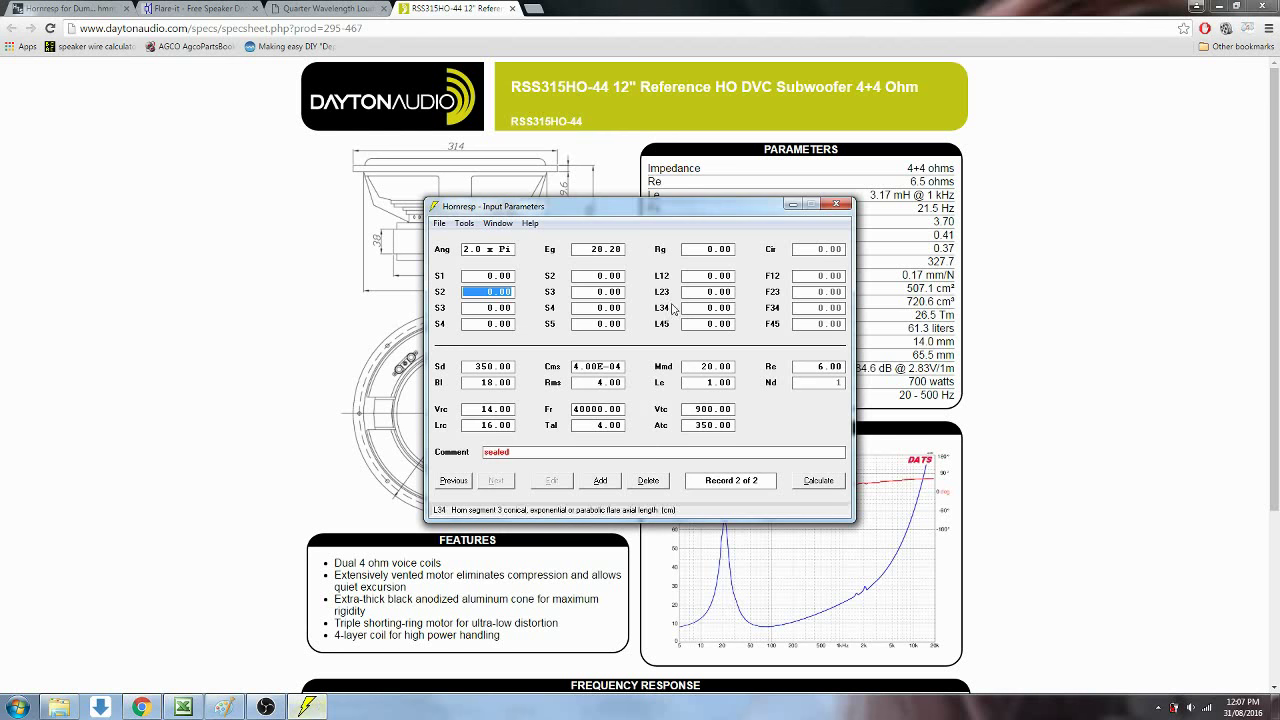
drag(706, 207, 449, 196)
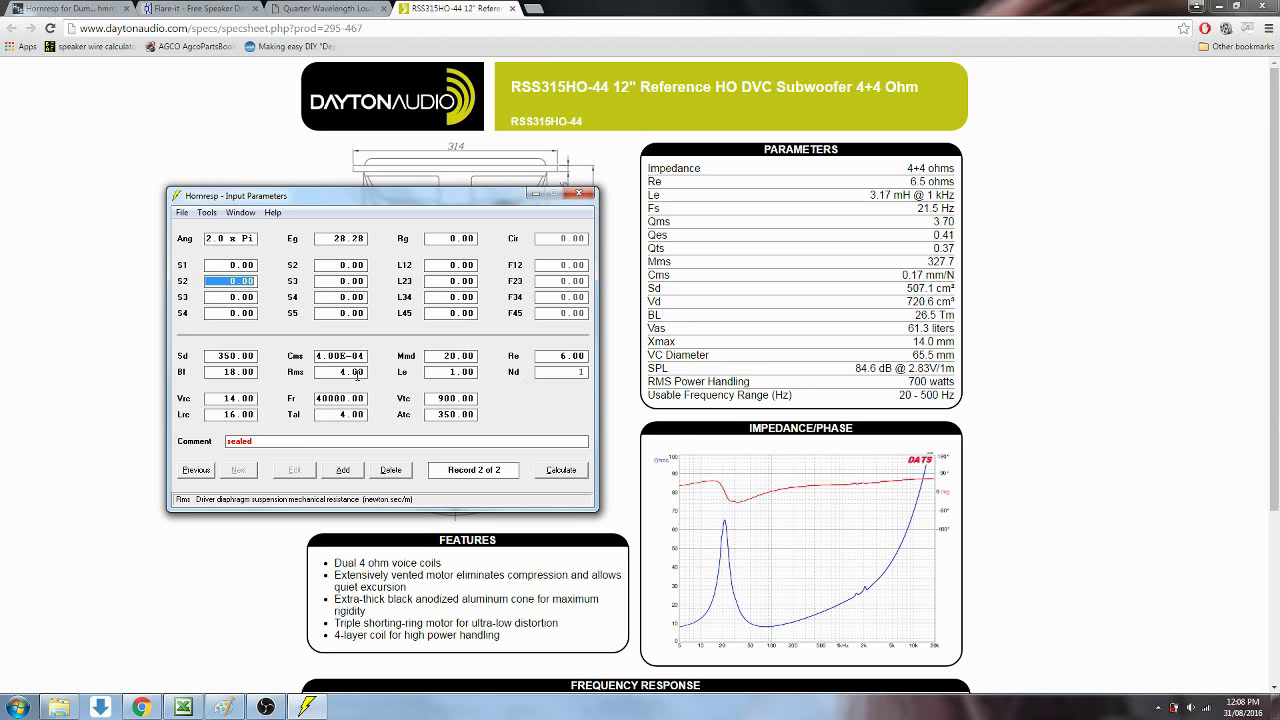
Set the piston area Sd to 507.10 cm² from the spec sheet
click(236, 356)
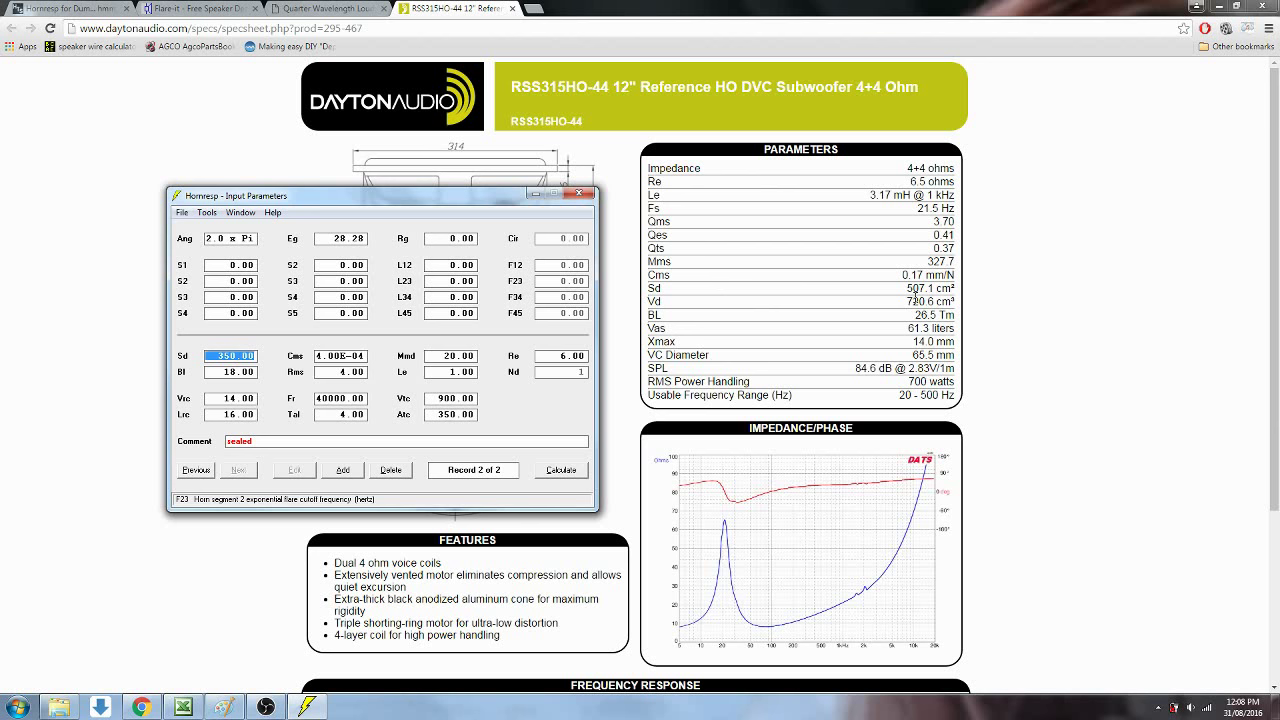
text(5)
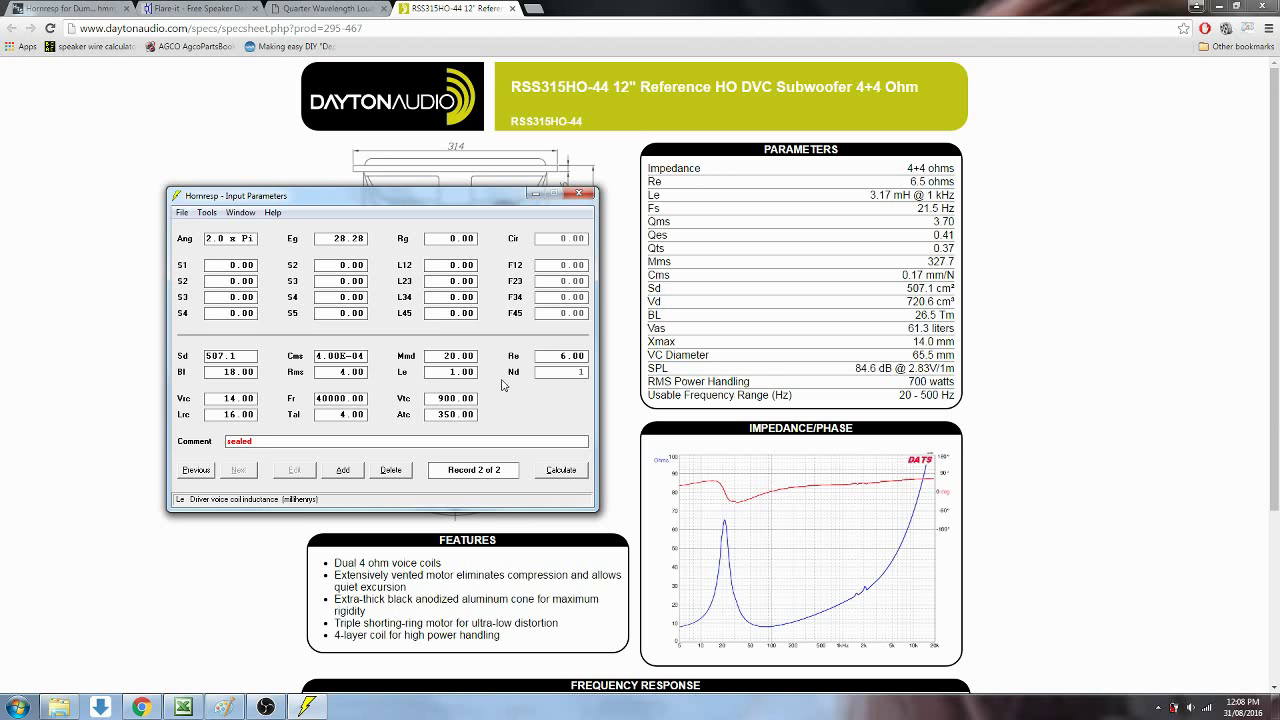
click(340, 357)
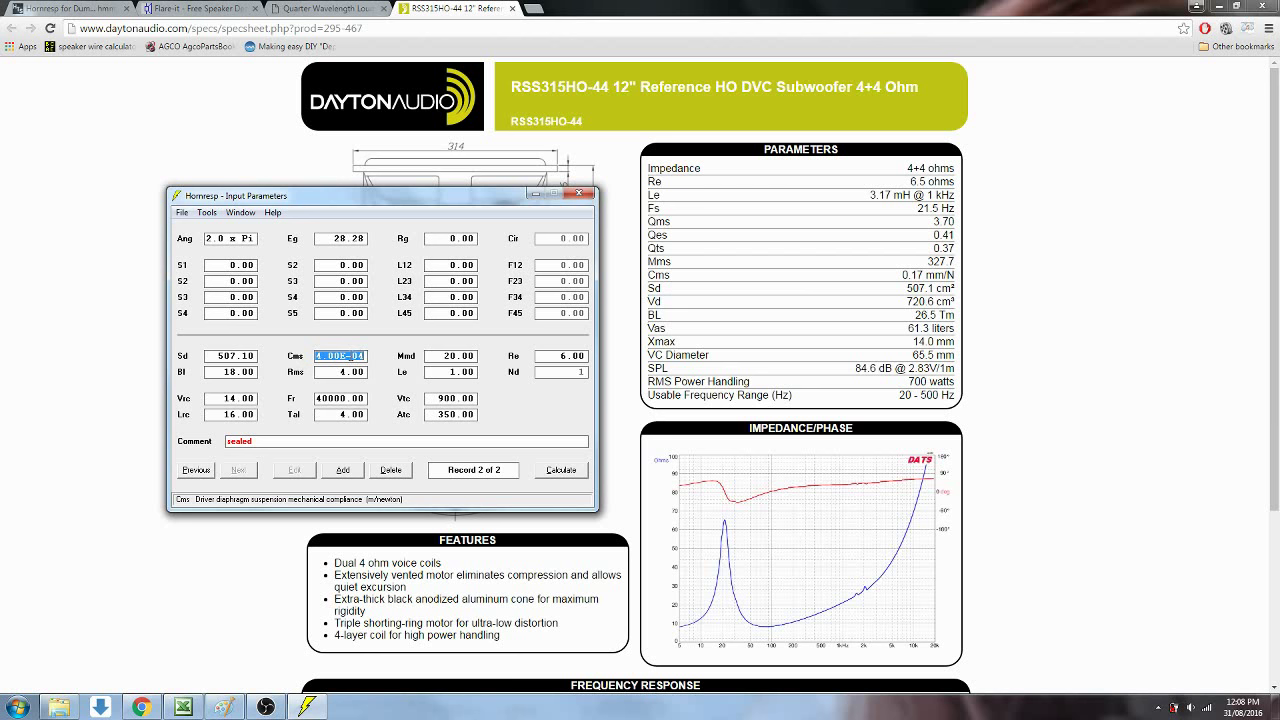
Calculate Cms as 1.67E-04 from the 61.3 litre Vas
double_click(350, 360)
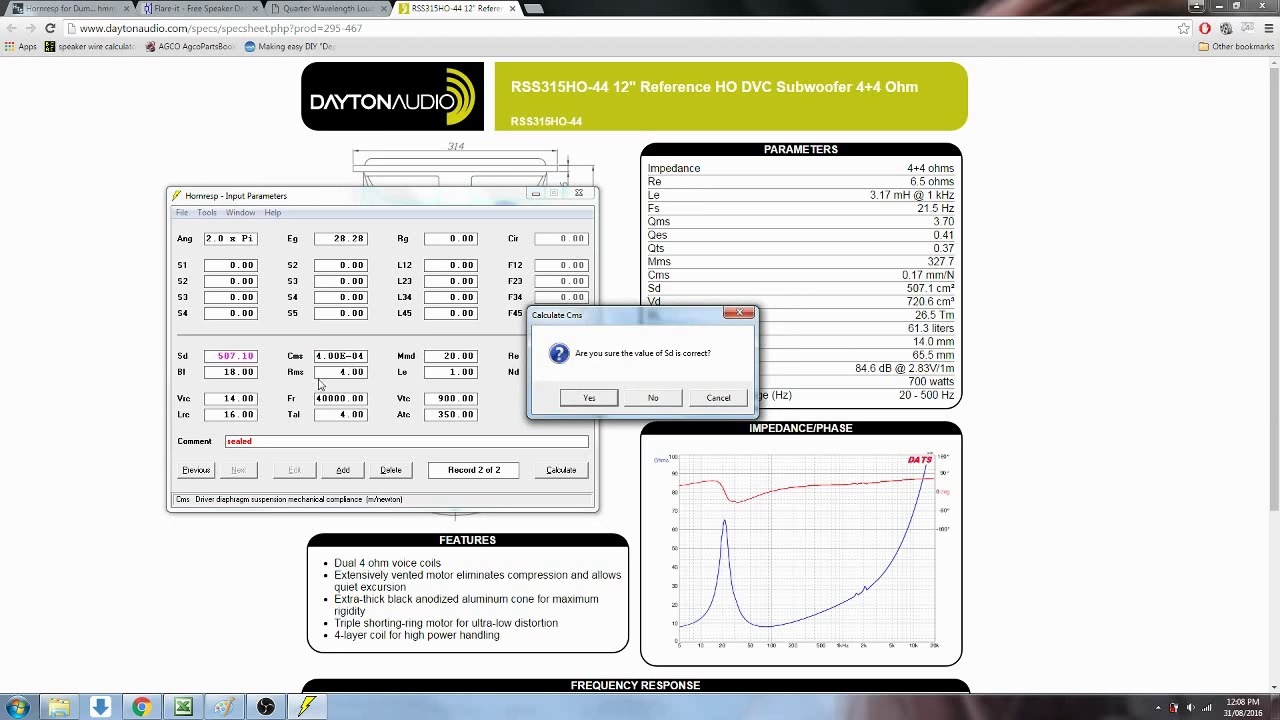
click(591, 399)
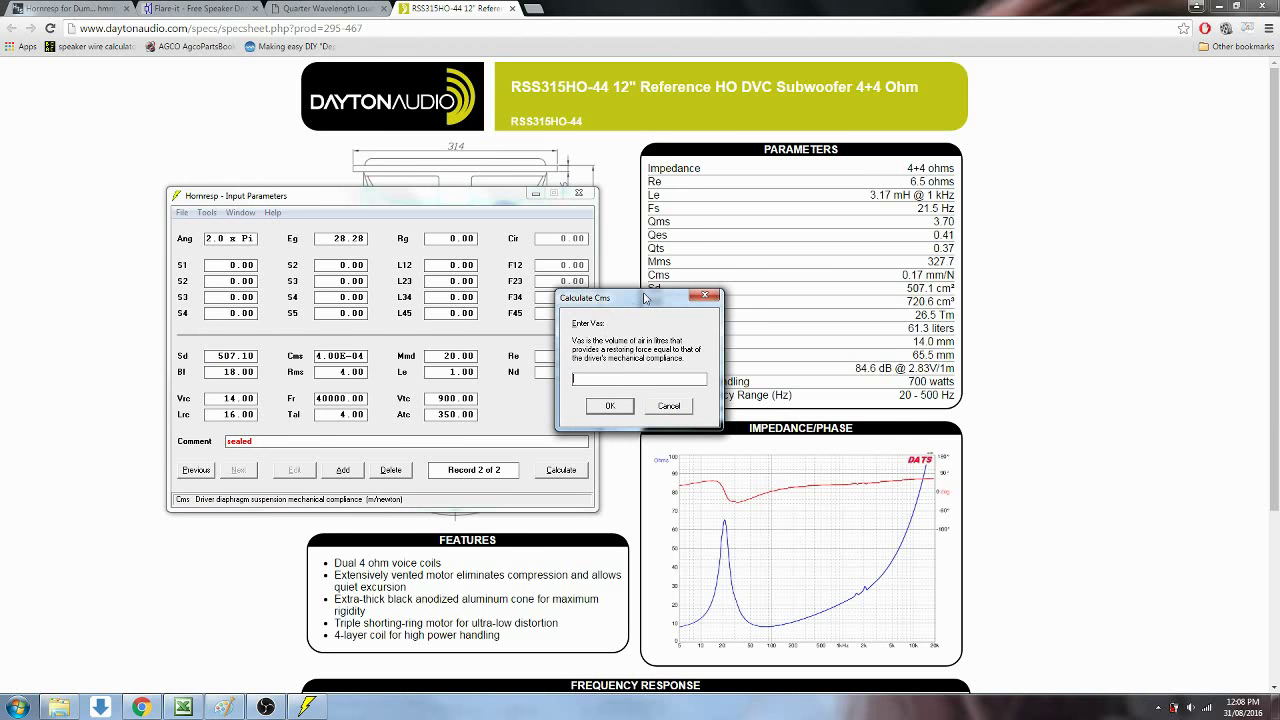
drag(645, 300, 505, 300)
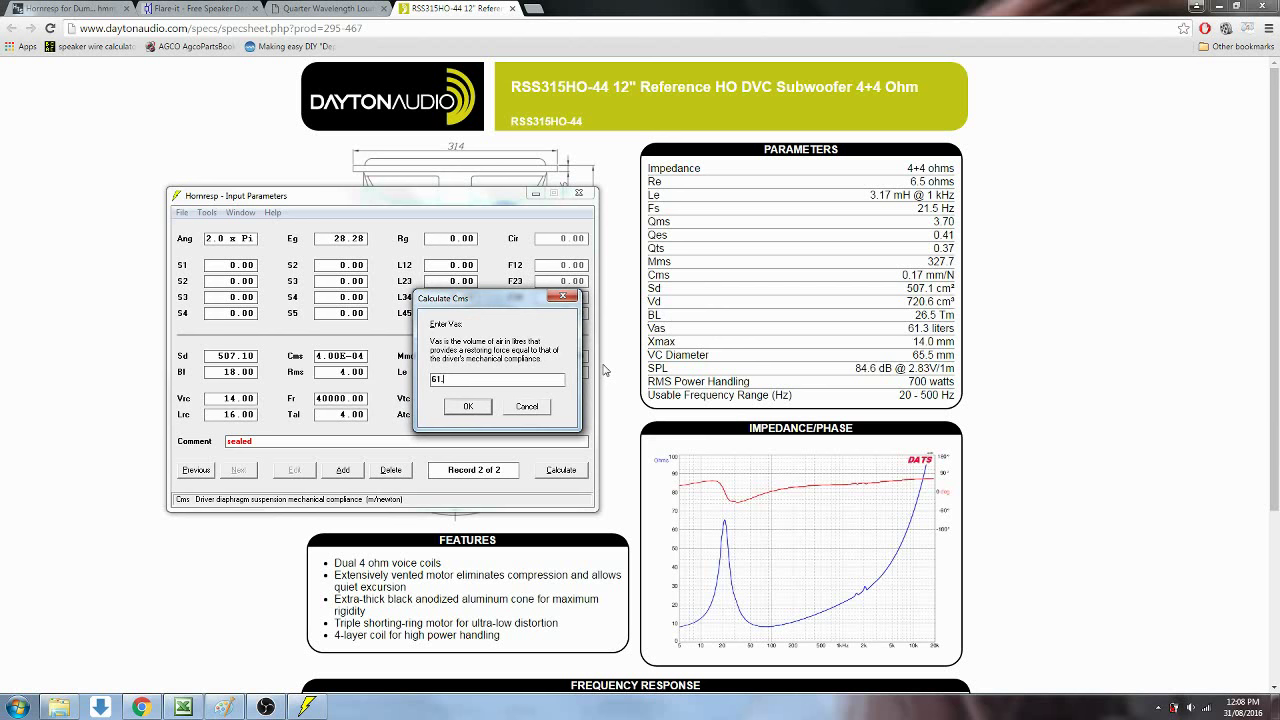
click(470, 407)
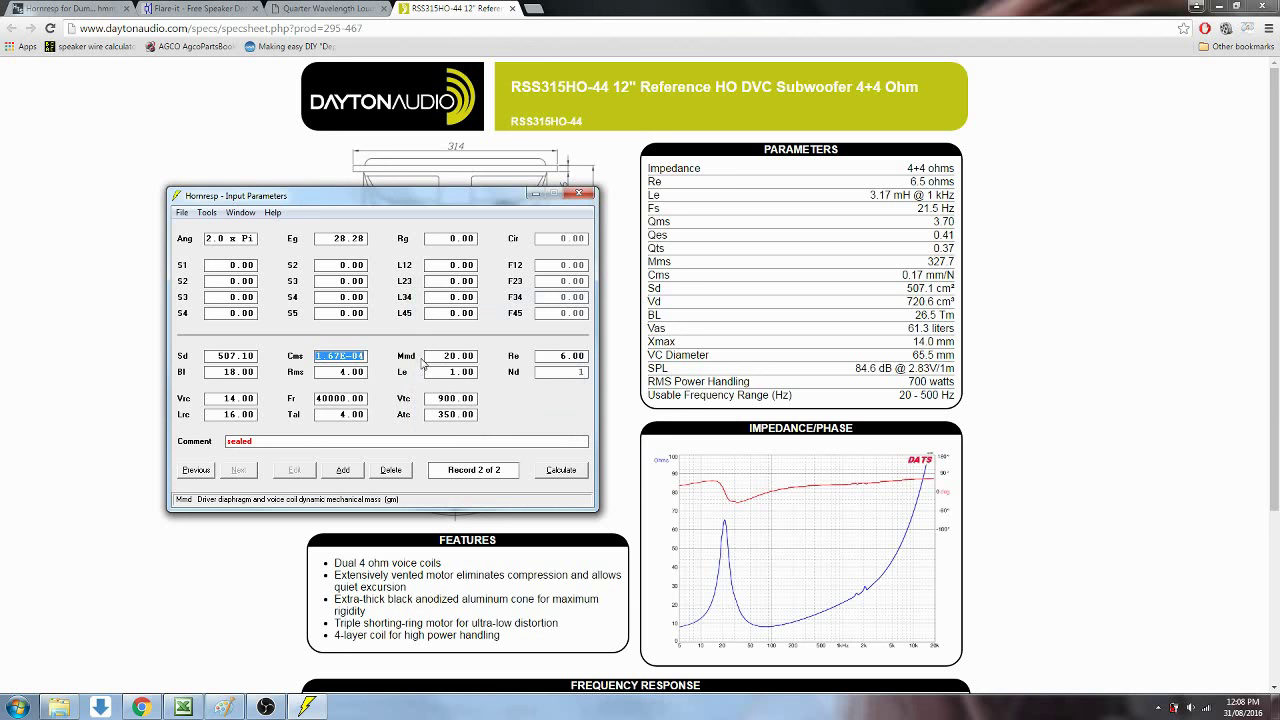
Calculate Mmd as 321.55 from the 21.5 Hz free-air resonance
double_click(462, 356)
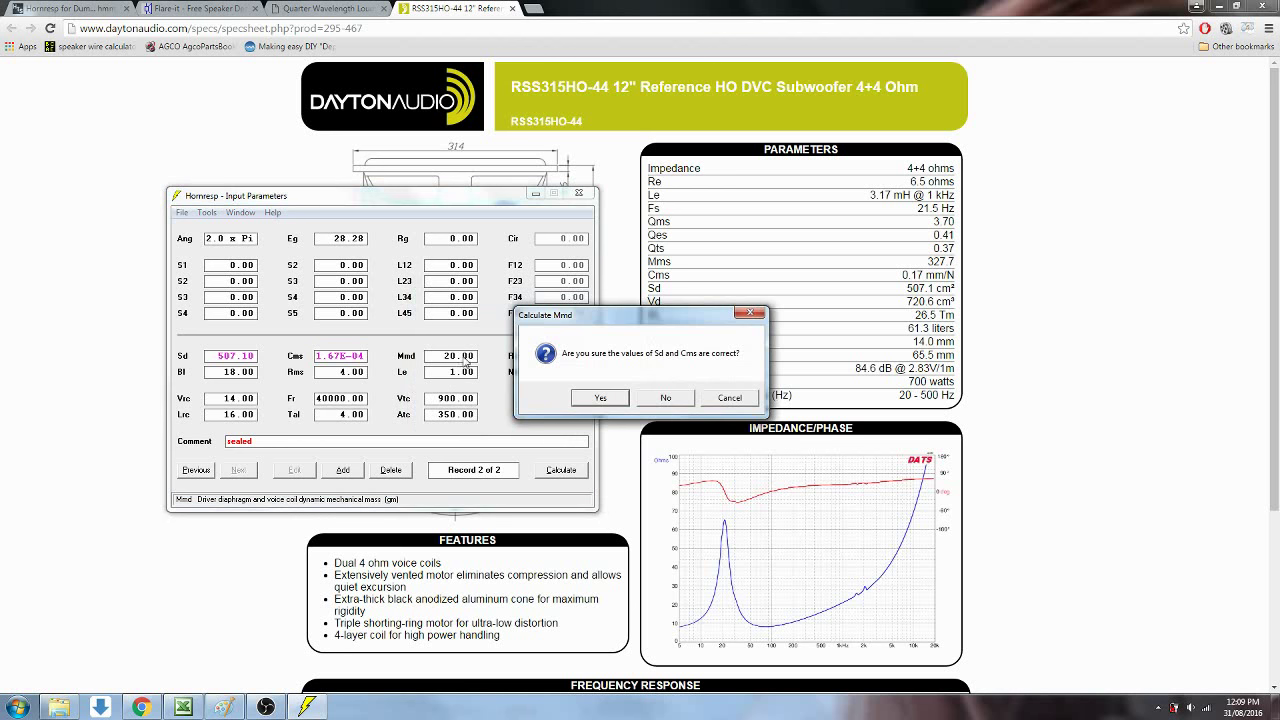
click(600, 398)
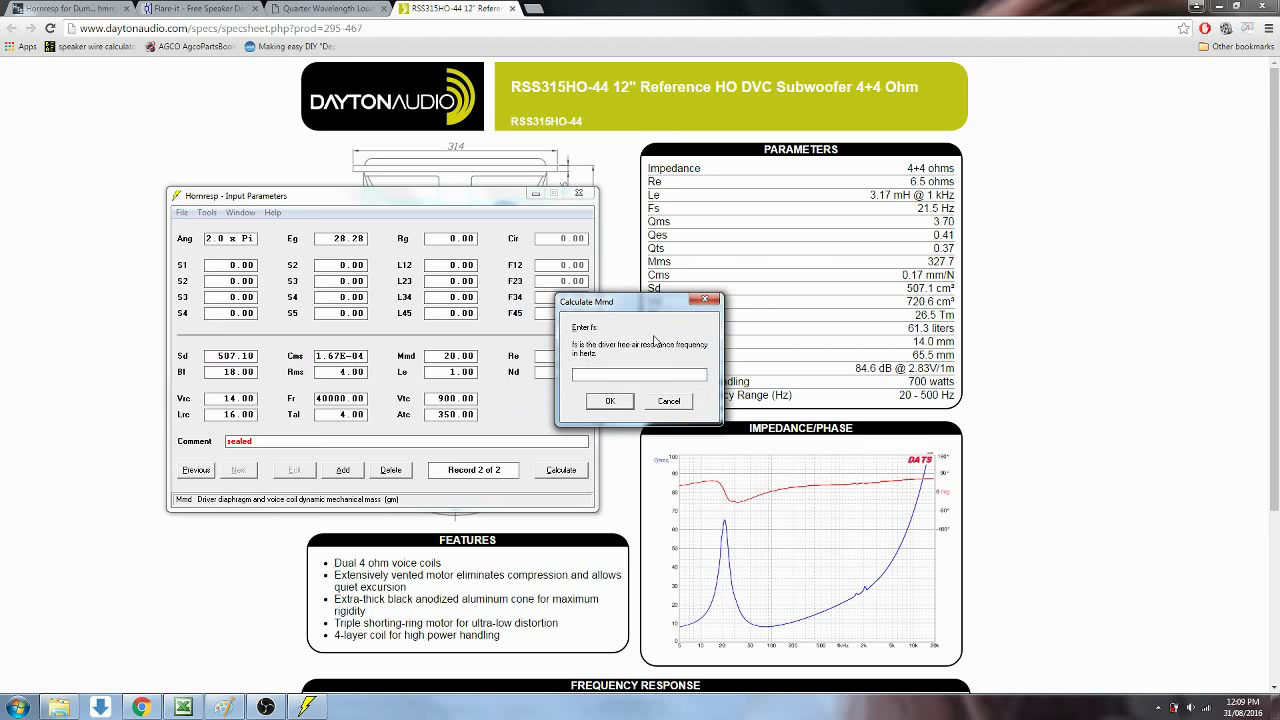
text(21.5)
click(609, 401)
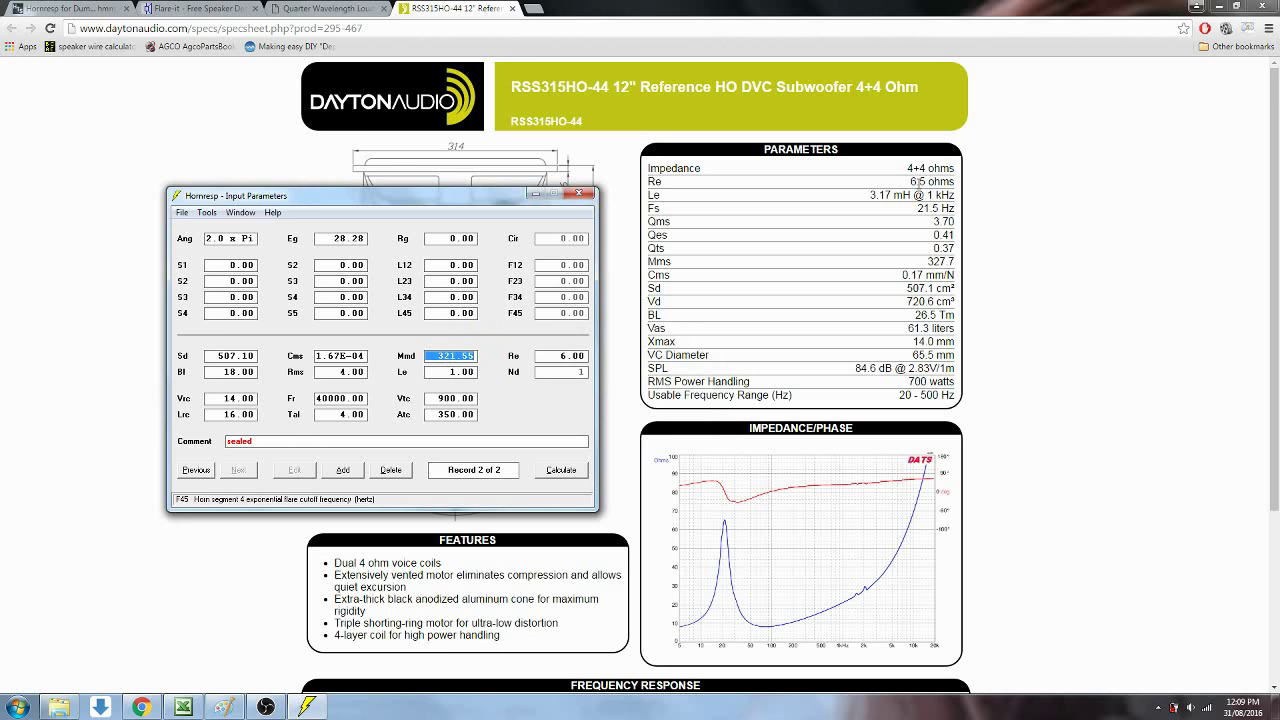
Set the voice-coil resistance Re to 6.50 ohms
click(573, 355)
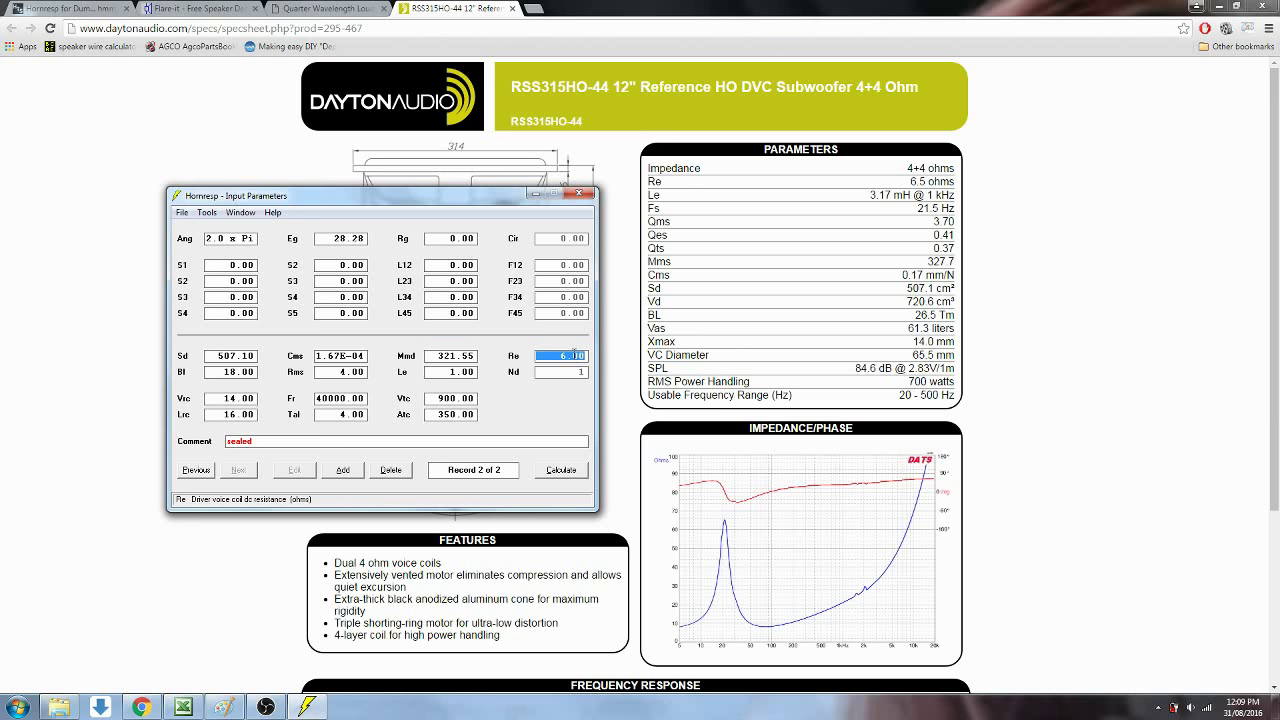
text(6.5)
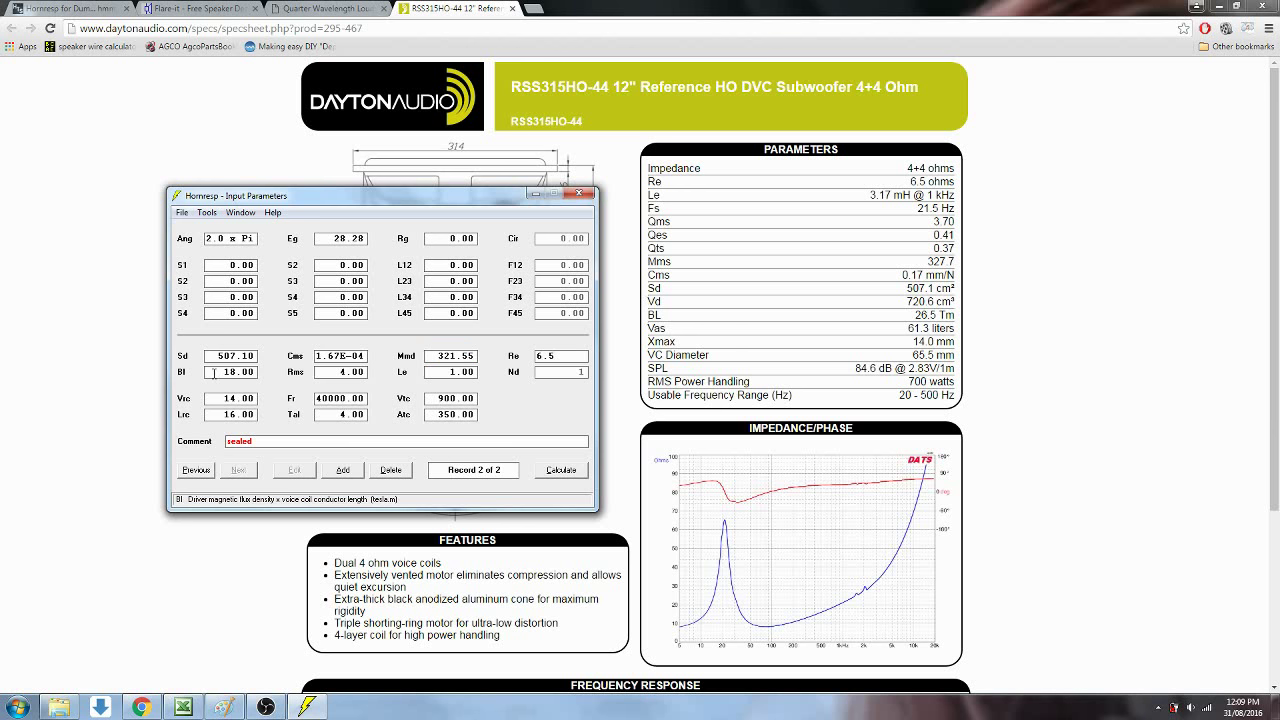
click(223, 371)
Calculate Bl as 26.51 from the 0.41 Qes and 21.5 Hz resonance
double_click(237, 373)
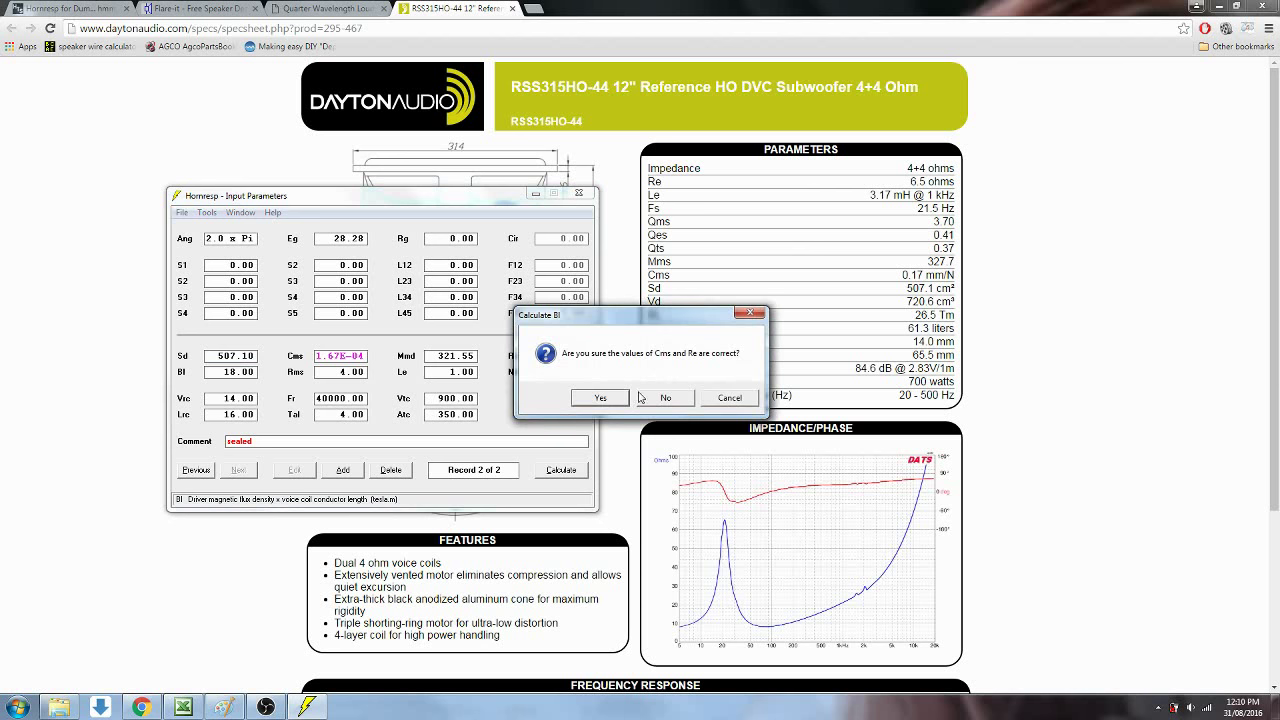
click(601, 399)
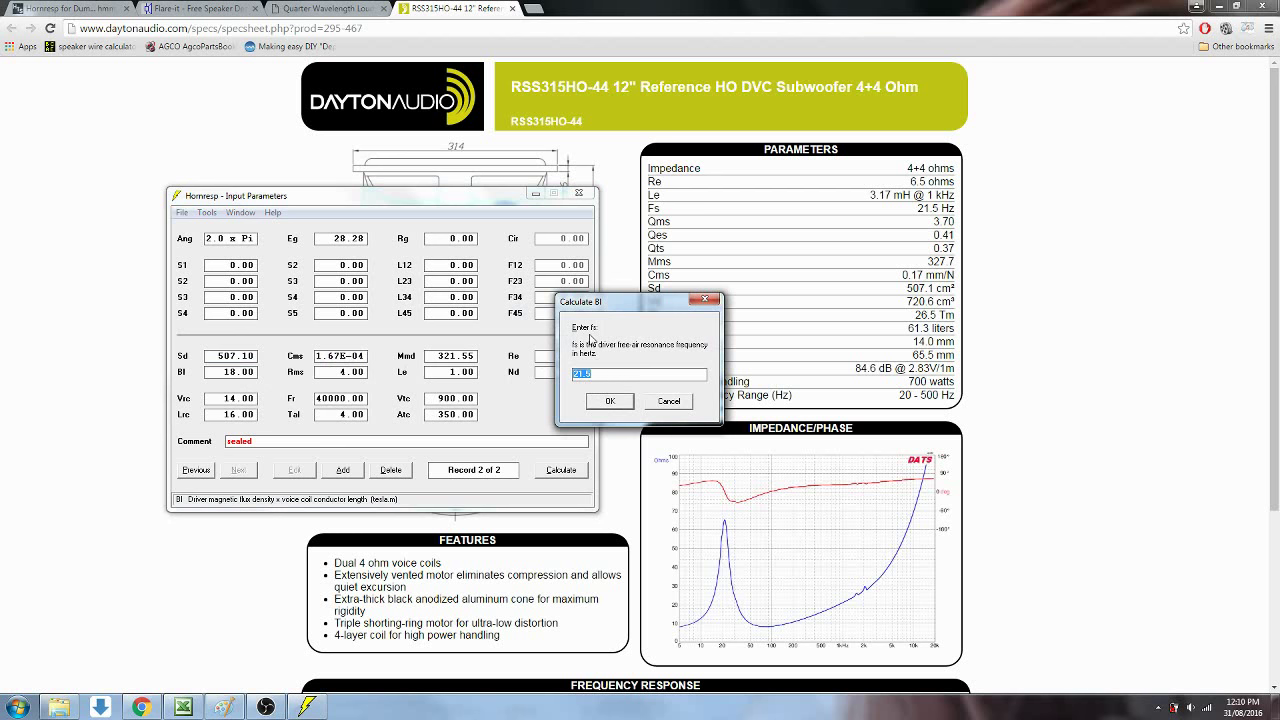
click(612, 402)
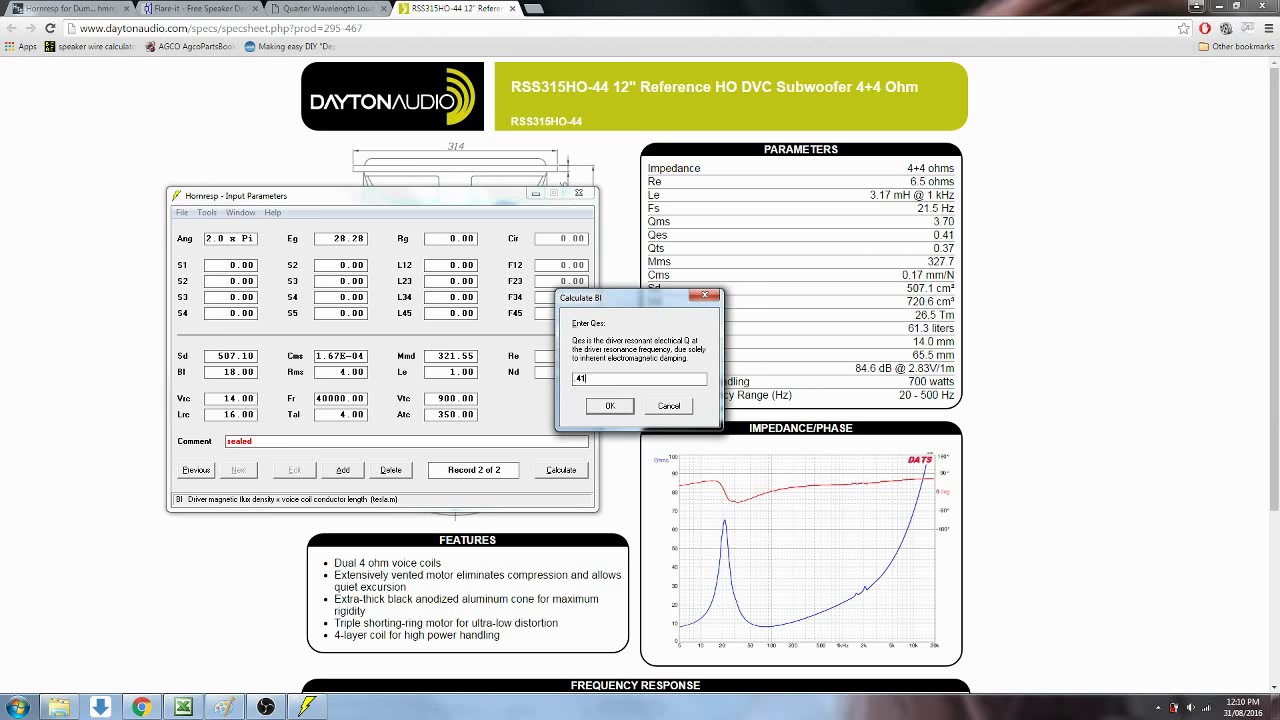
click(606, 412)
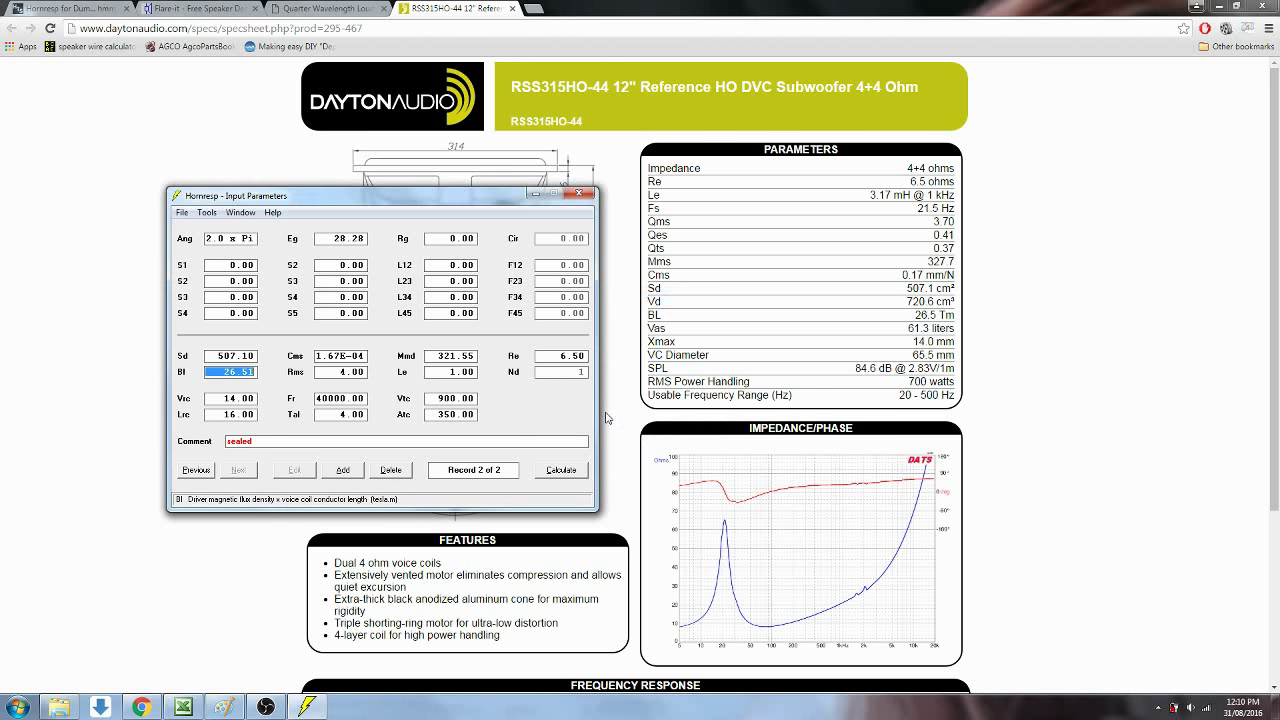
click(354, 373)
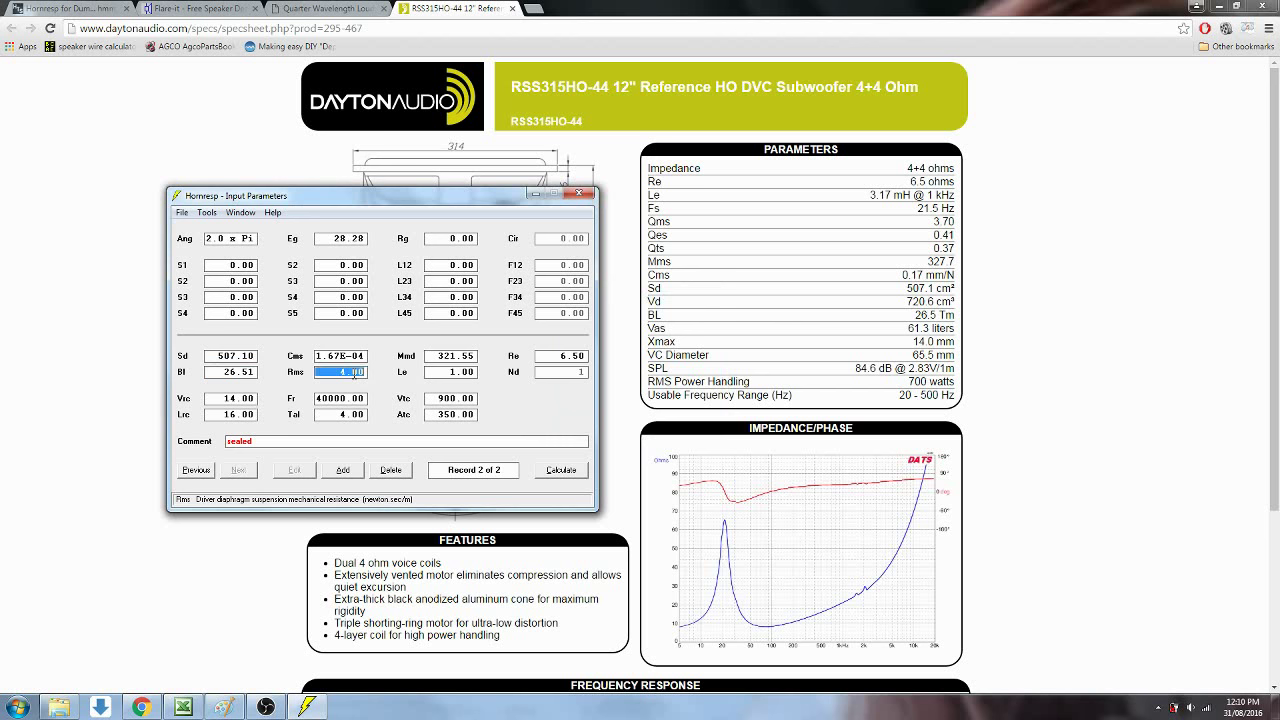
double_click(354, 375)
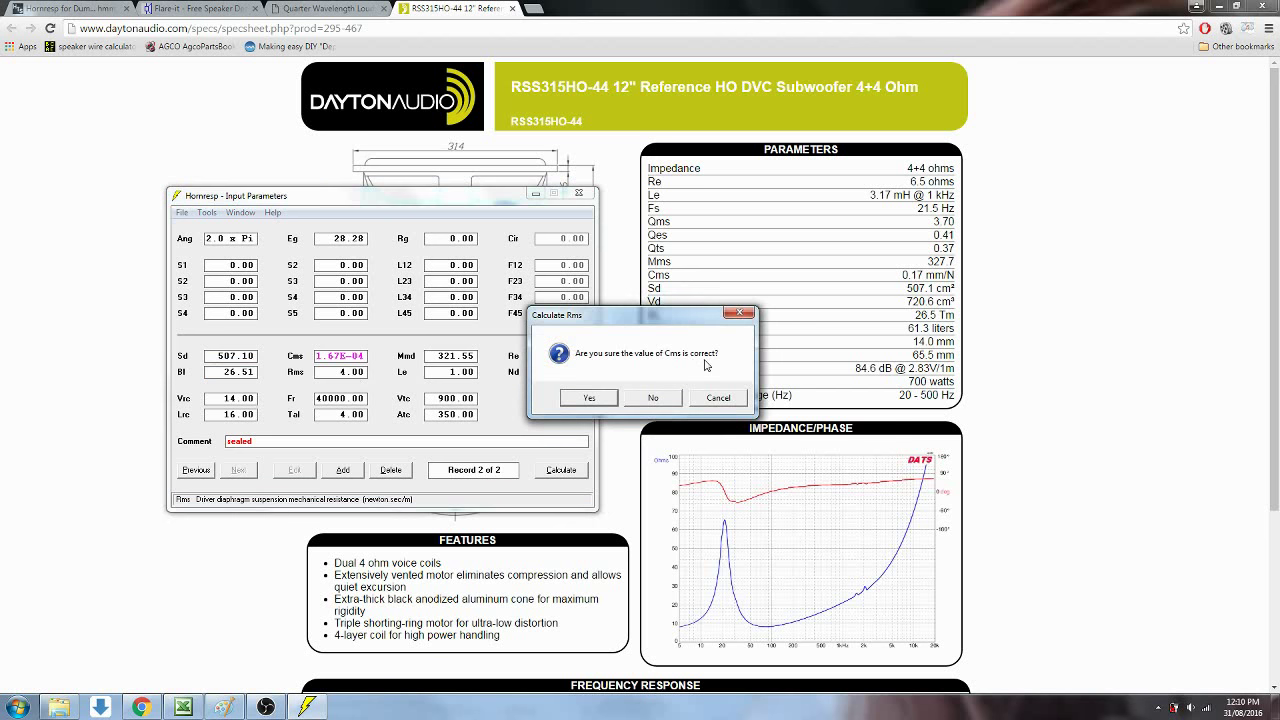
Calculate Rms as 11.98 from the 21.5 Hz fs and the entered Qms
click(597, 399)
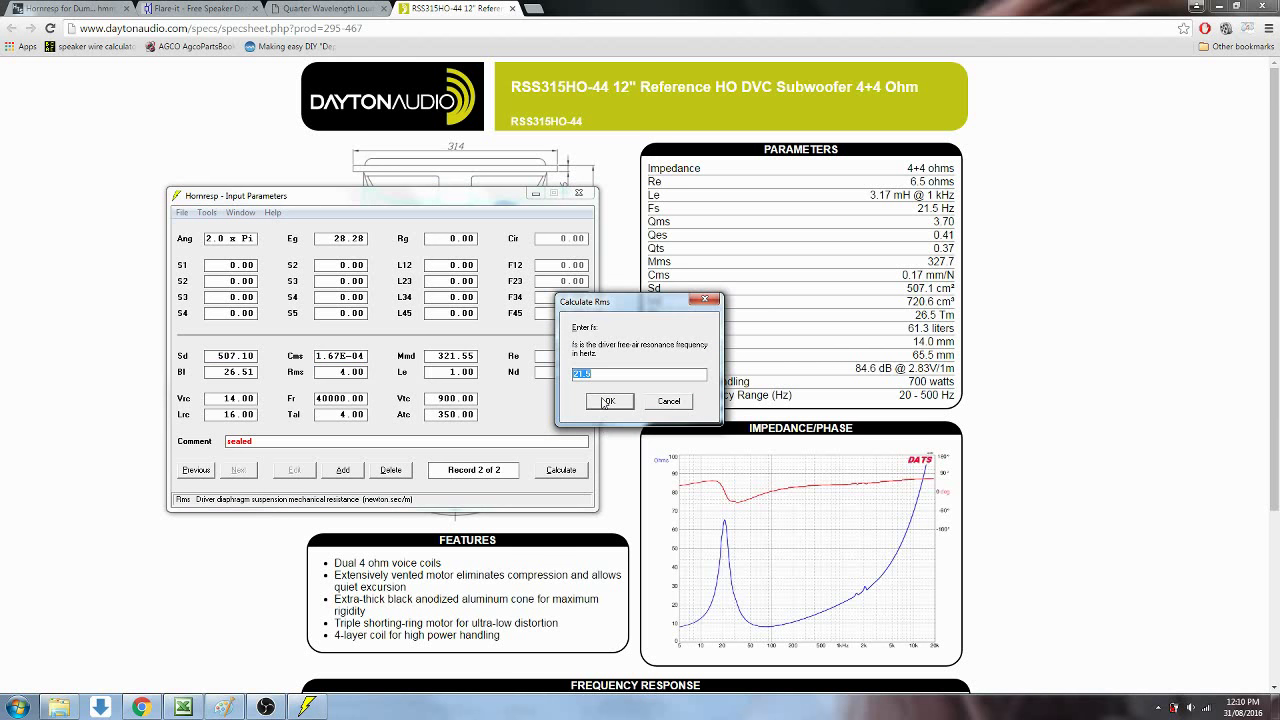
click(605, 401)
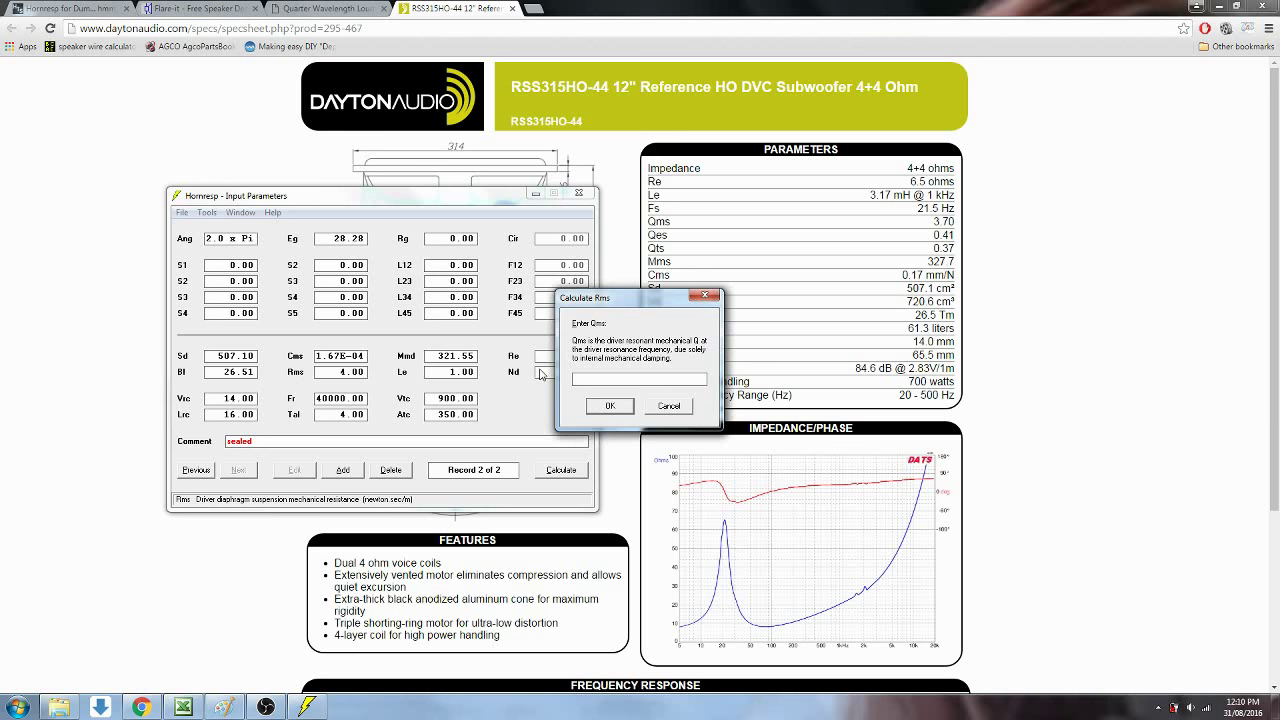
text(3.7)
click(609, 405)
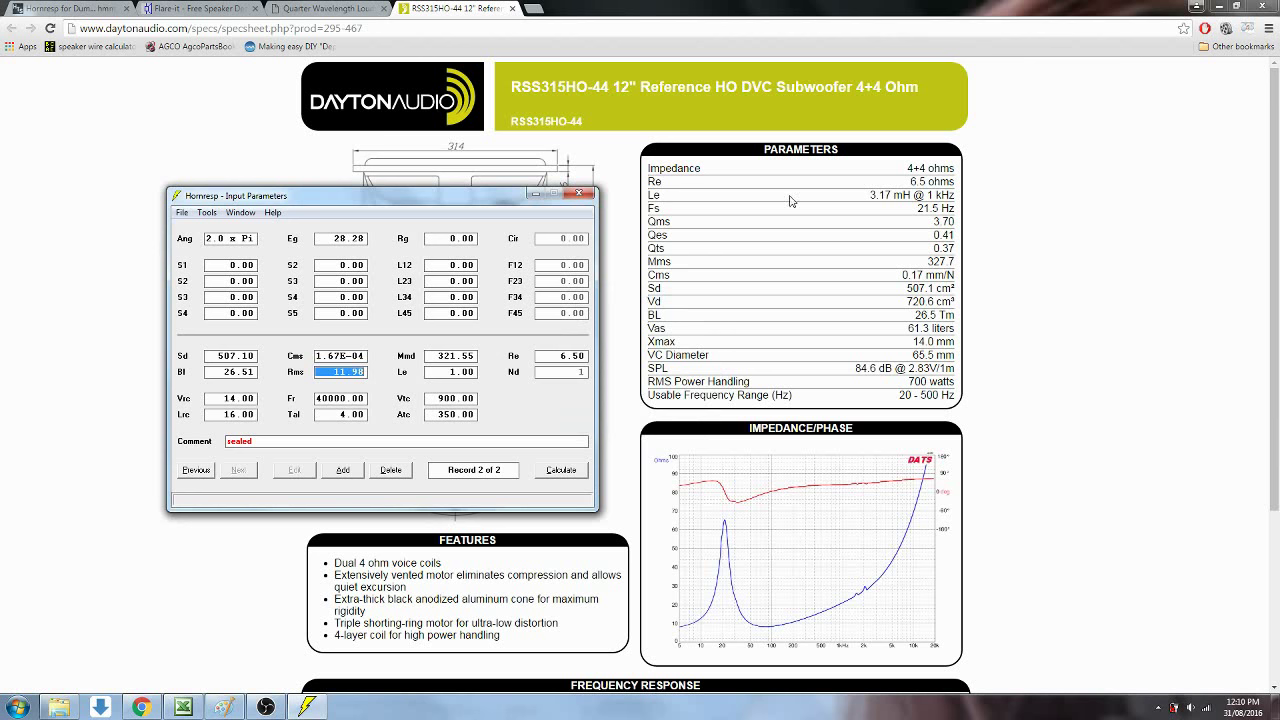
Set the voice-coil inductance Le to 3.17
click(449, 372)
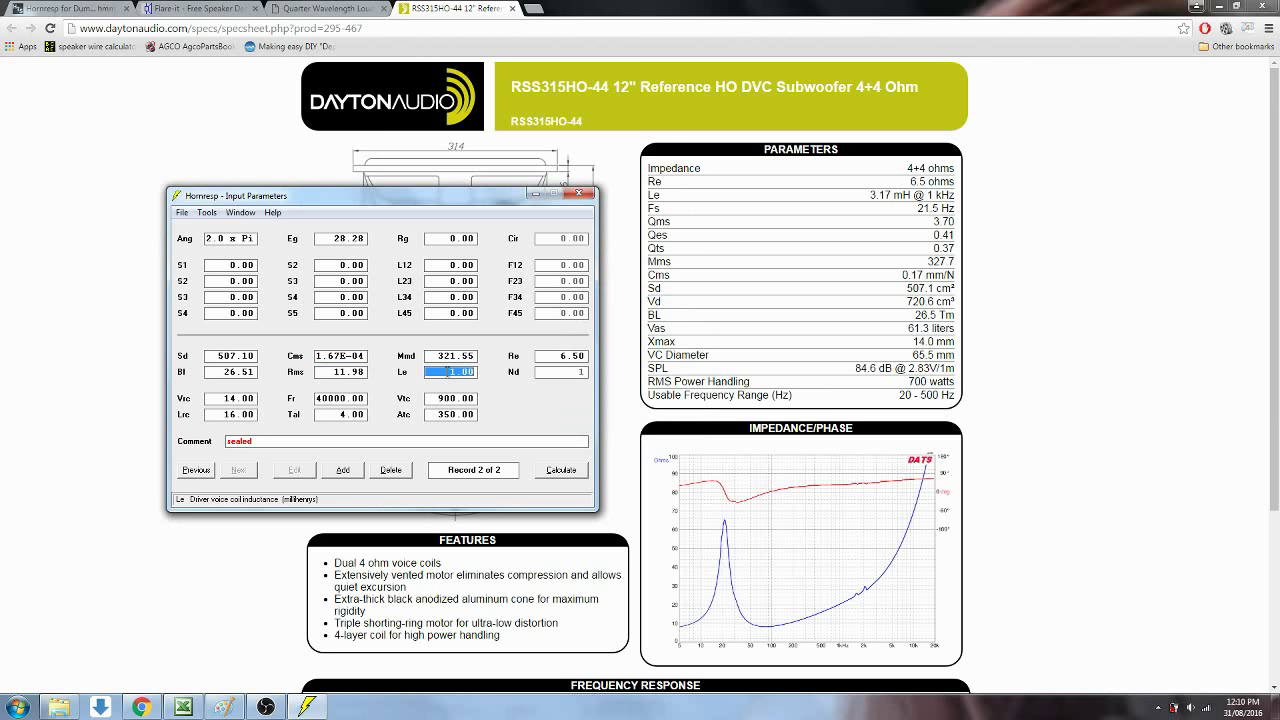
text(3.17)
click(466, 357)
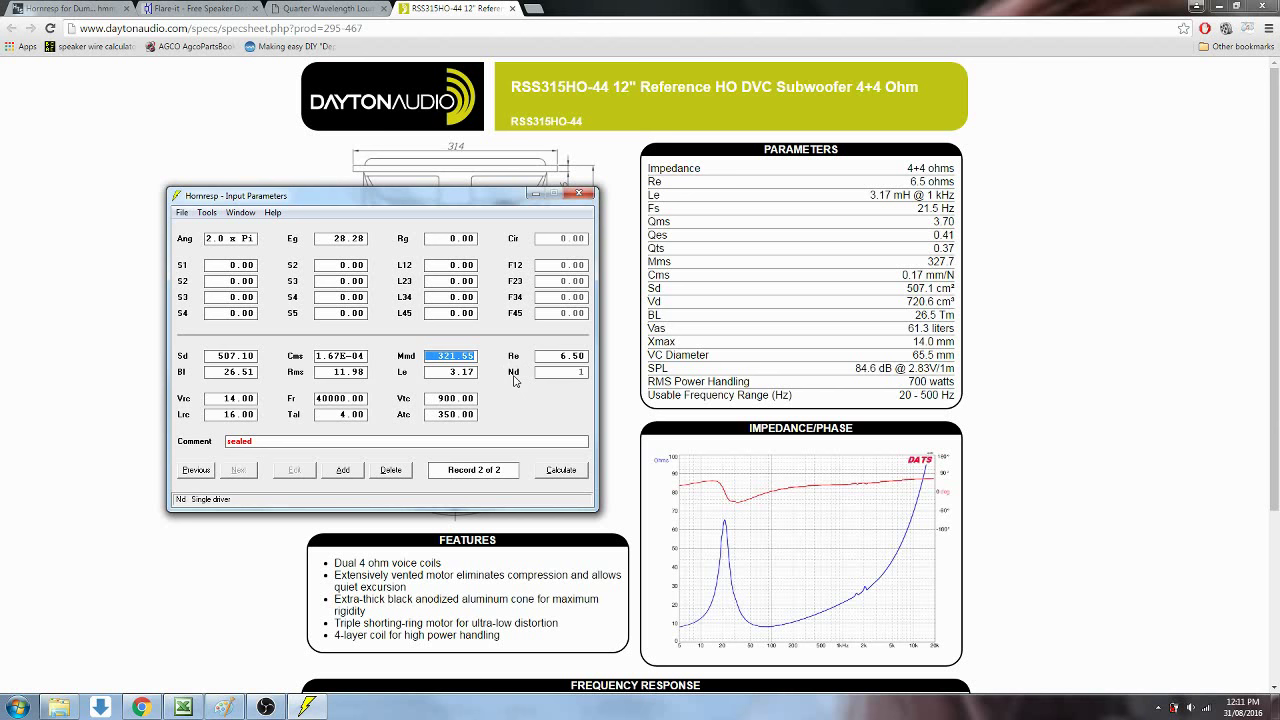
Cycle the driver type through OD, TH and CH, ending back on single driver Nd = 1
click(514, 376)
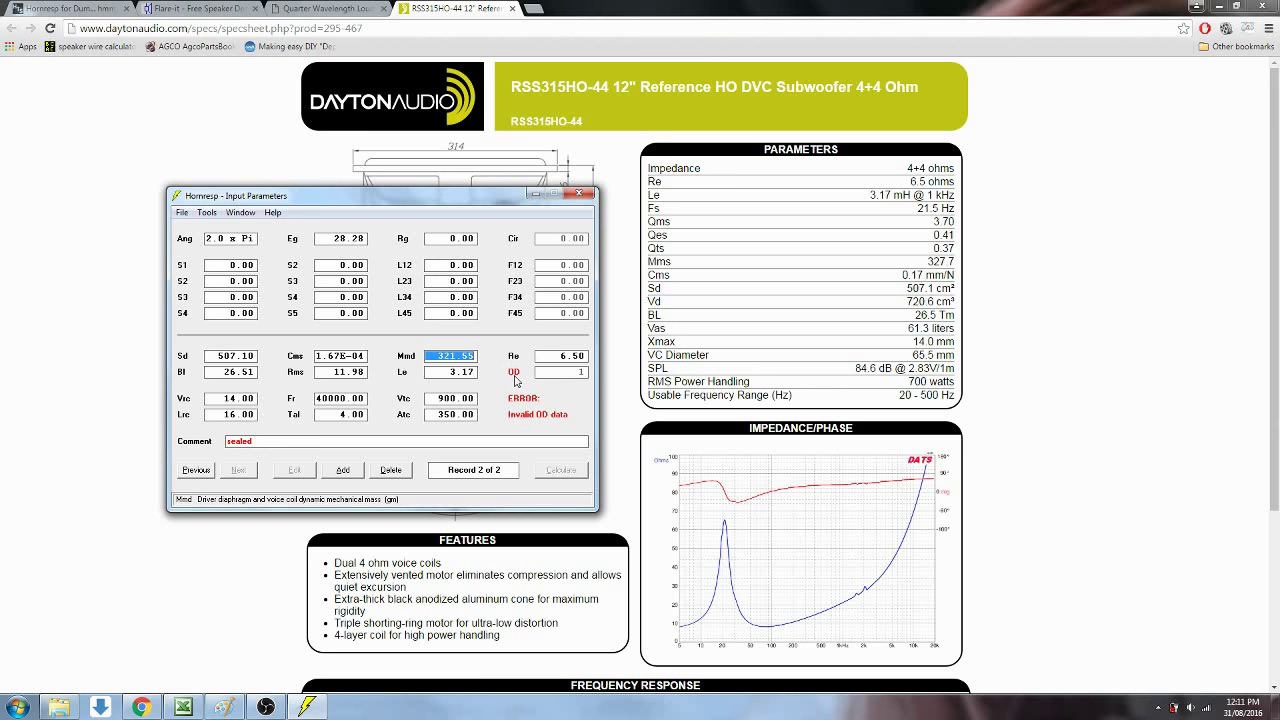
click(514, 376)
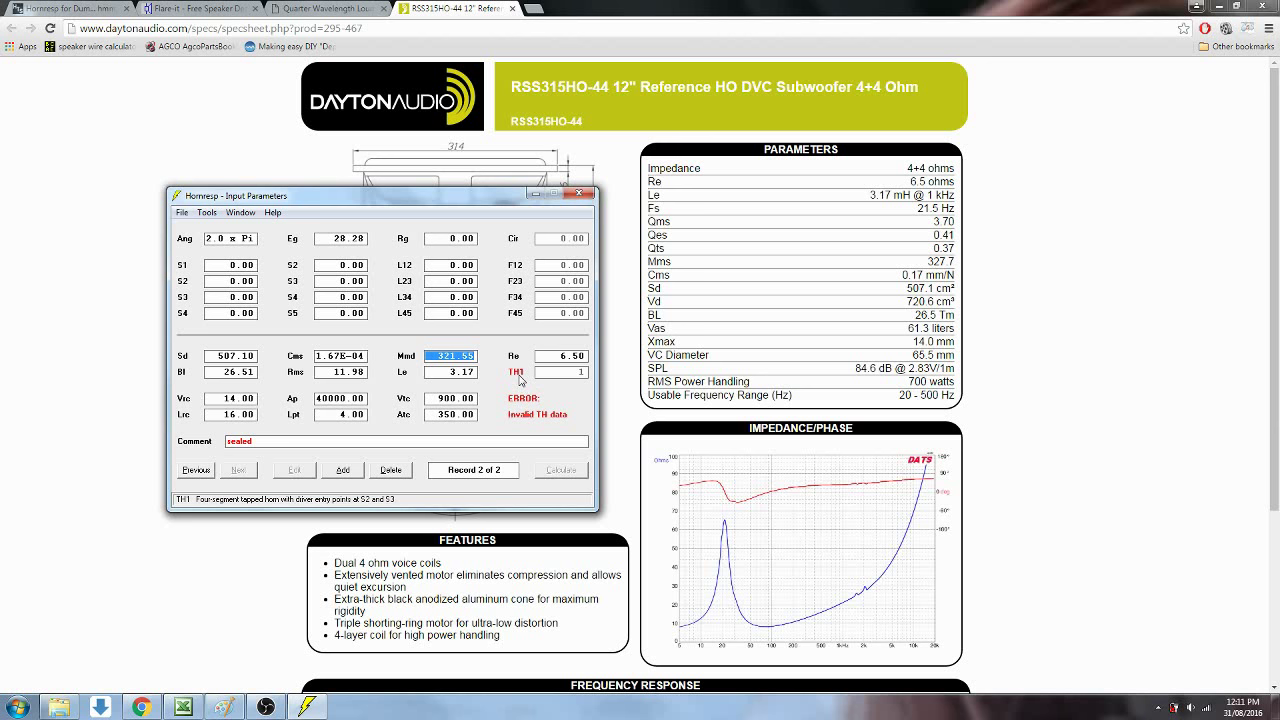
click(518, 376)
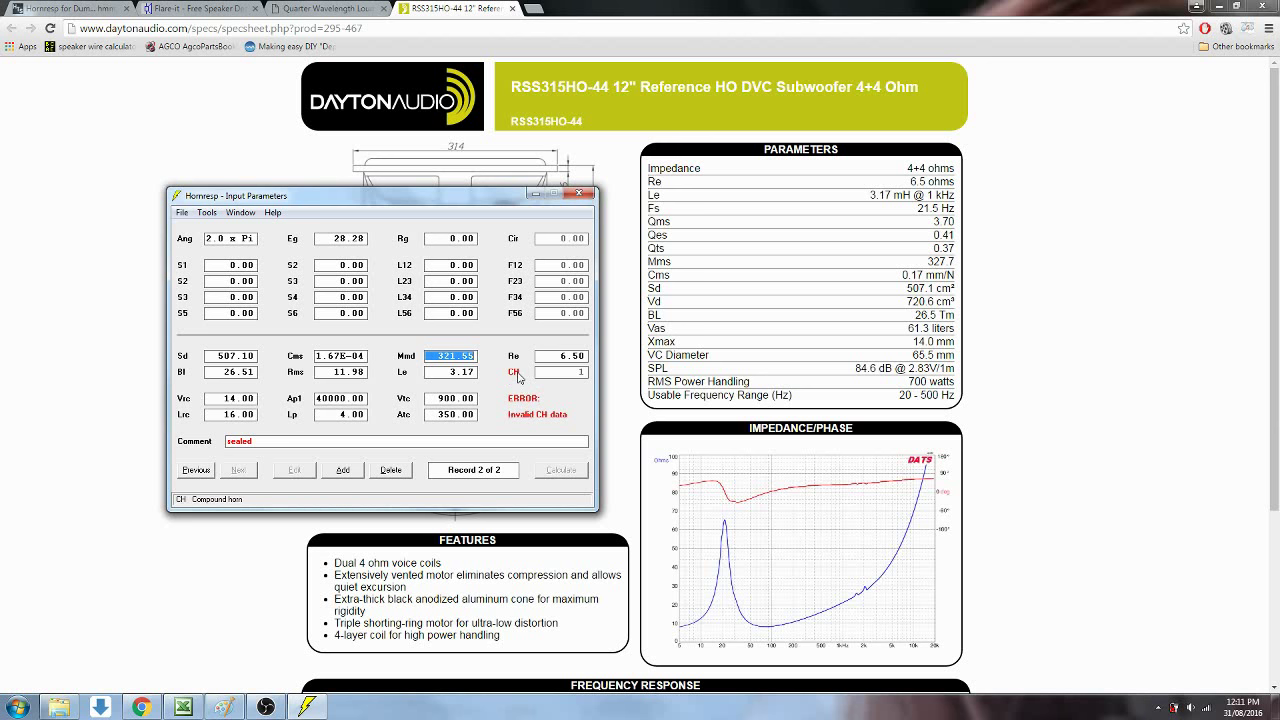
click(518, 373)
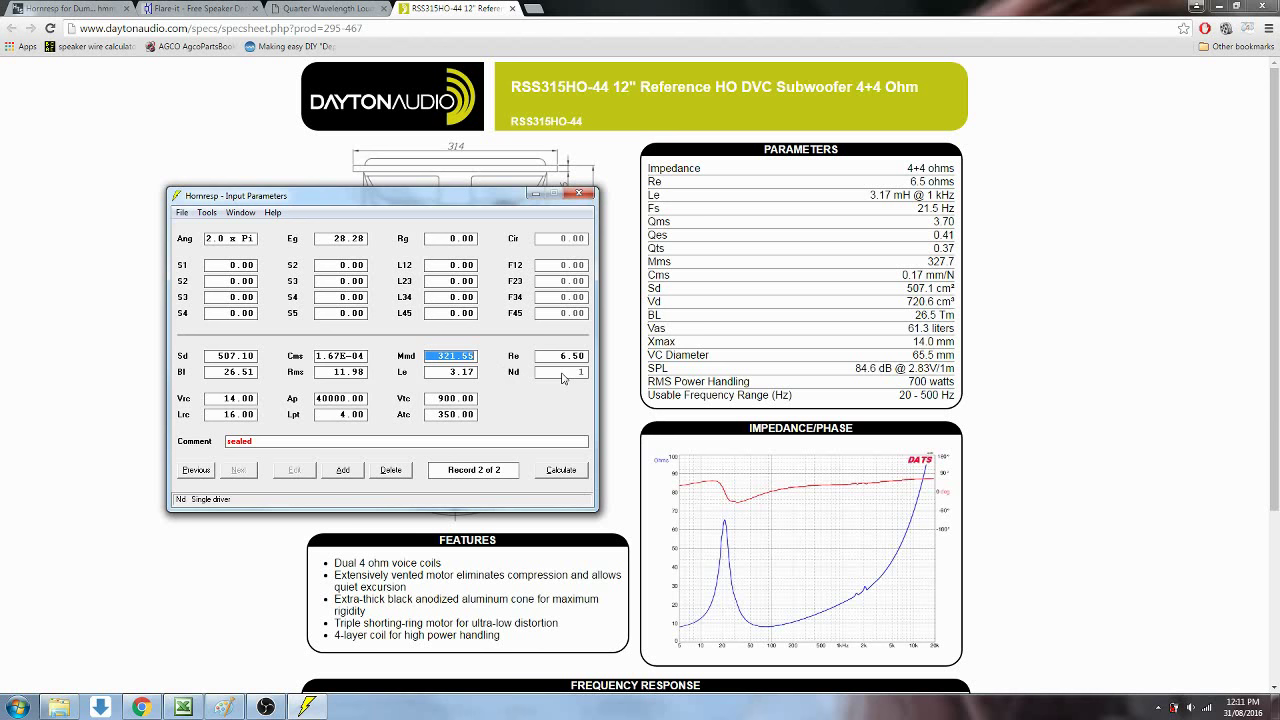
Try series, parallel and isobaric arrangements, then set four drivers in series for a 26.00 ohm load
double_click(561, 373)
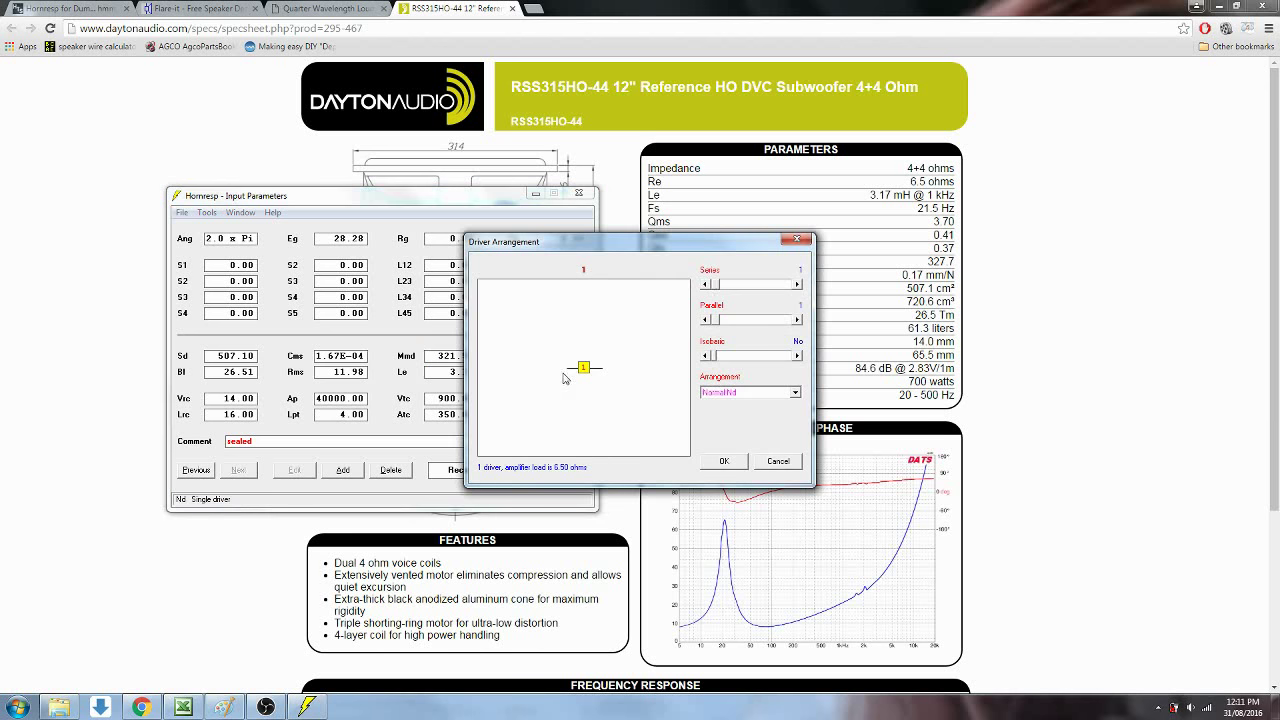
drag(716, 285, 752, 322)
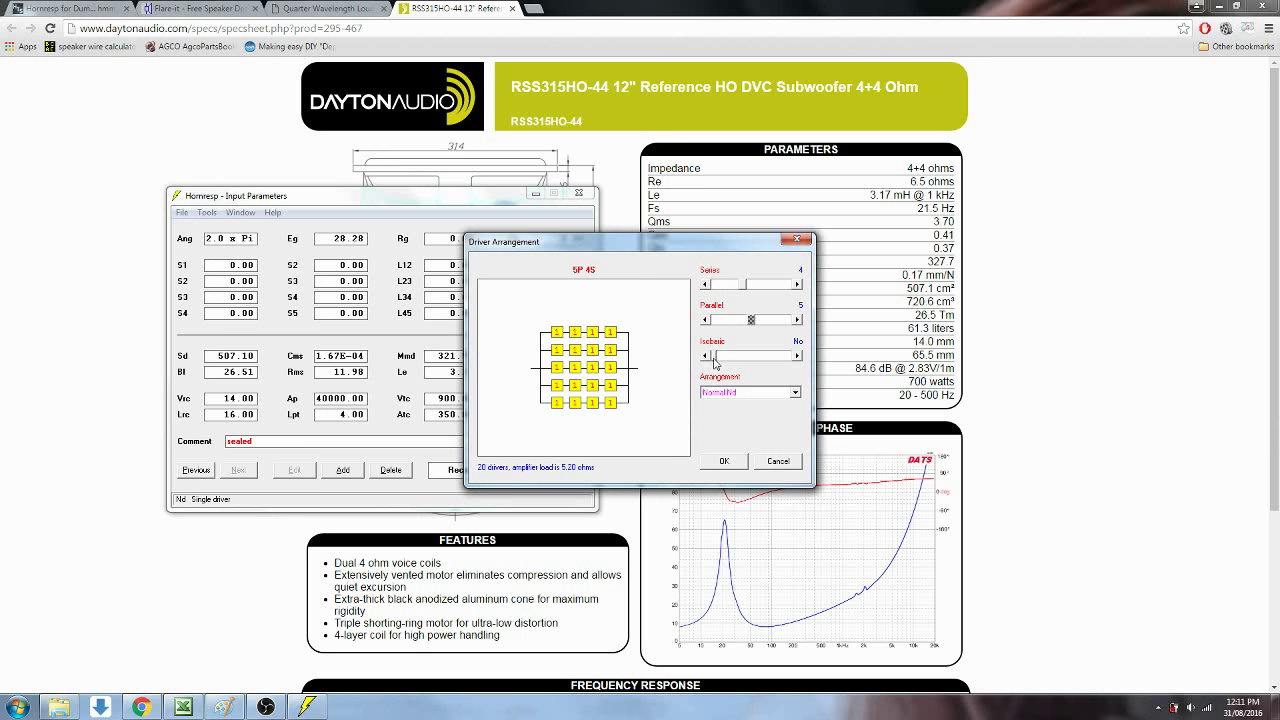
drag(714, 357, 736, 362)
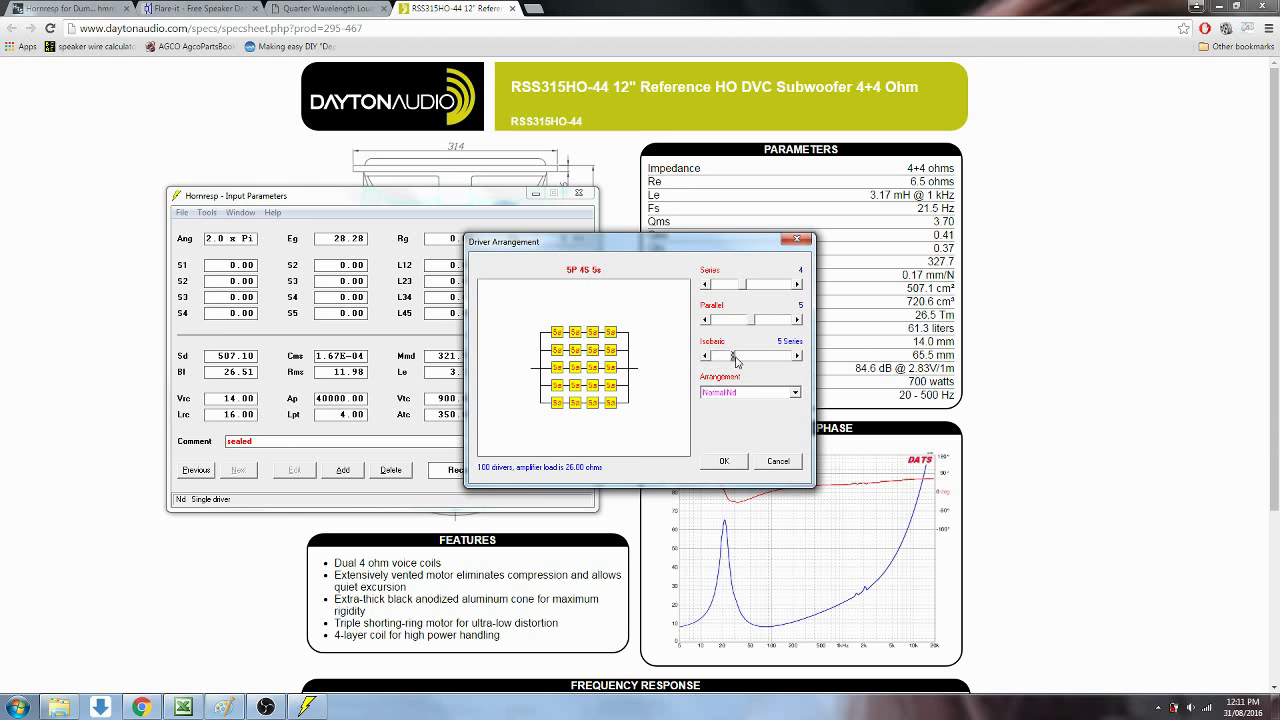
drag(736, 362, 706, 366)
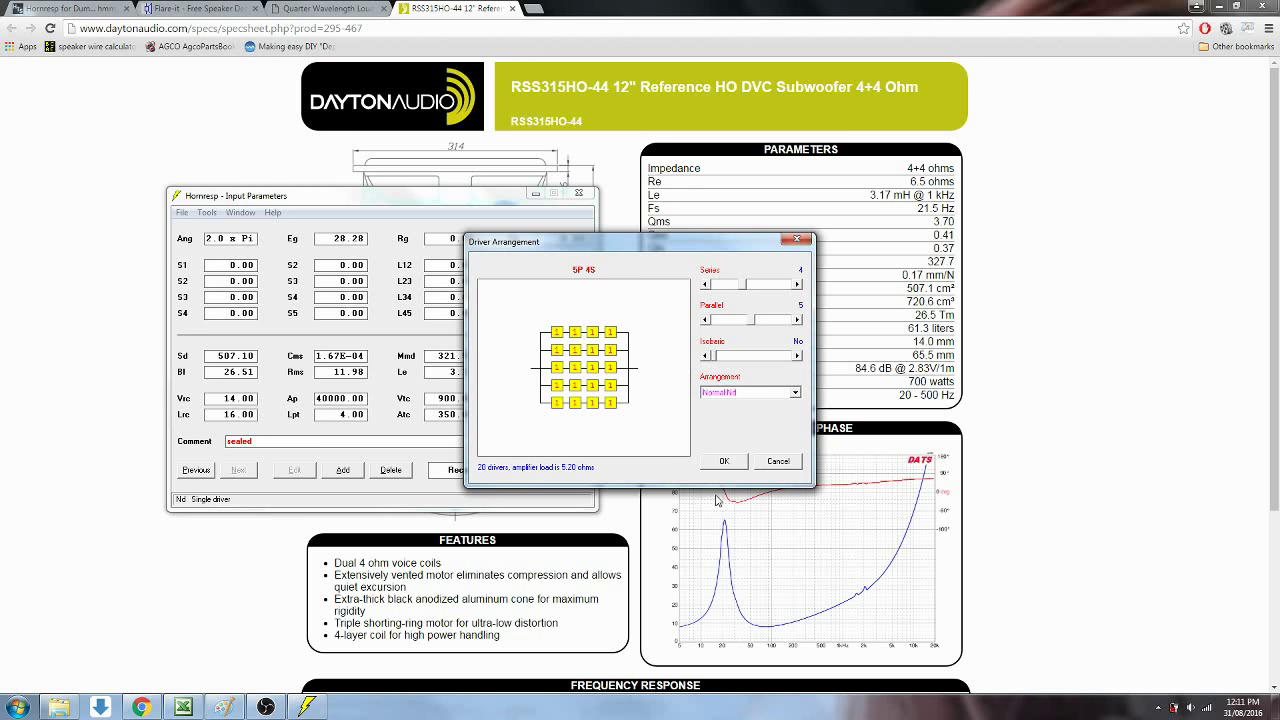
click(777, 462)
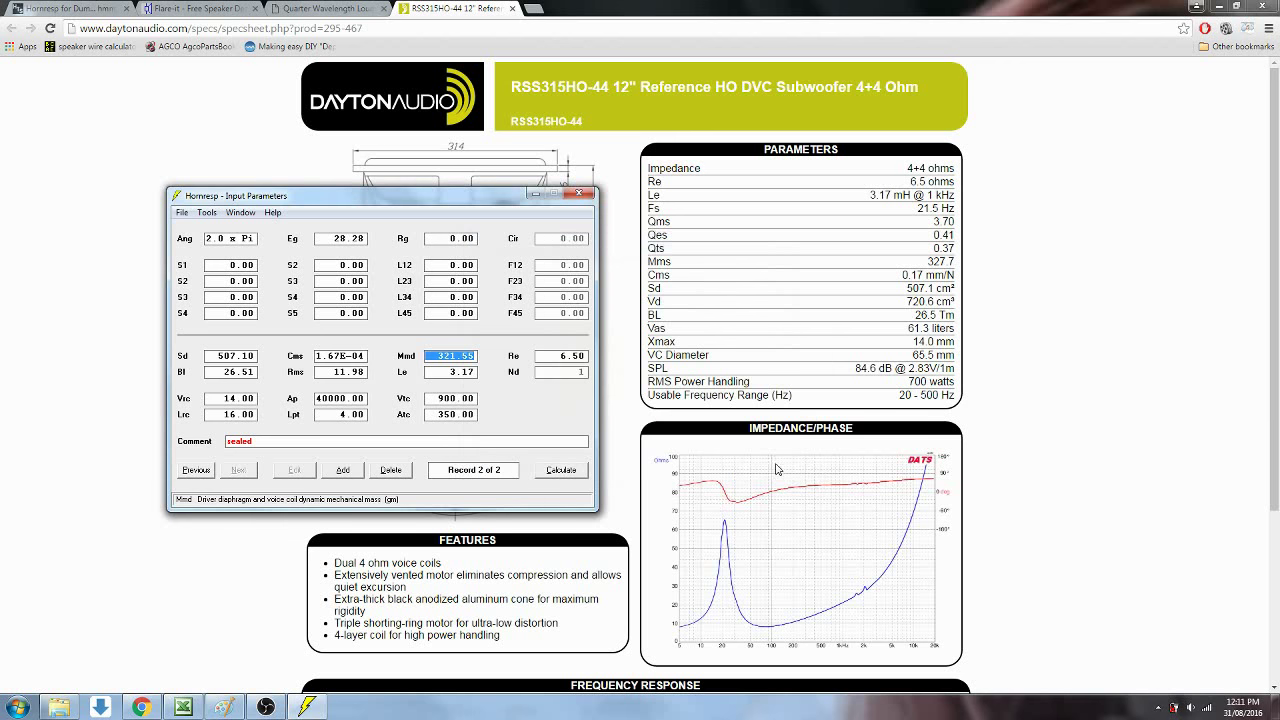
double_click(561, 377)
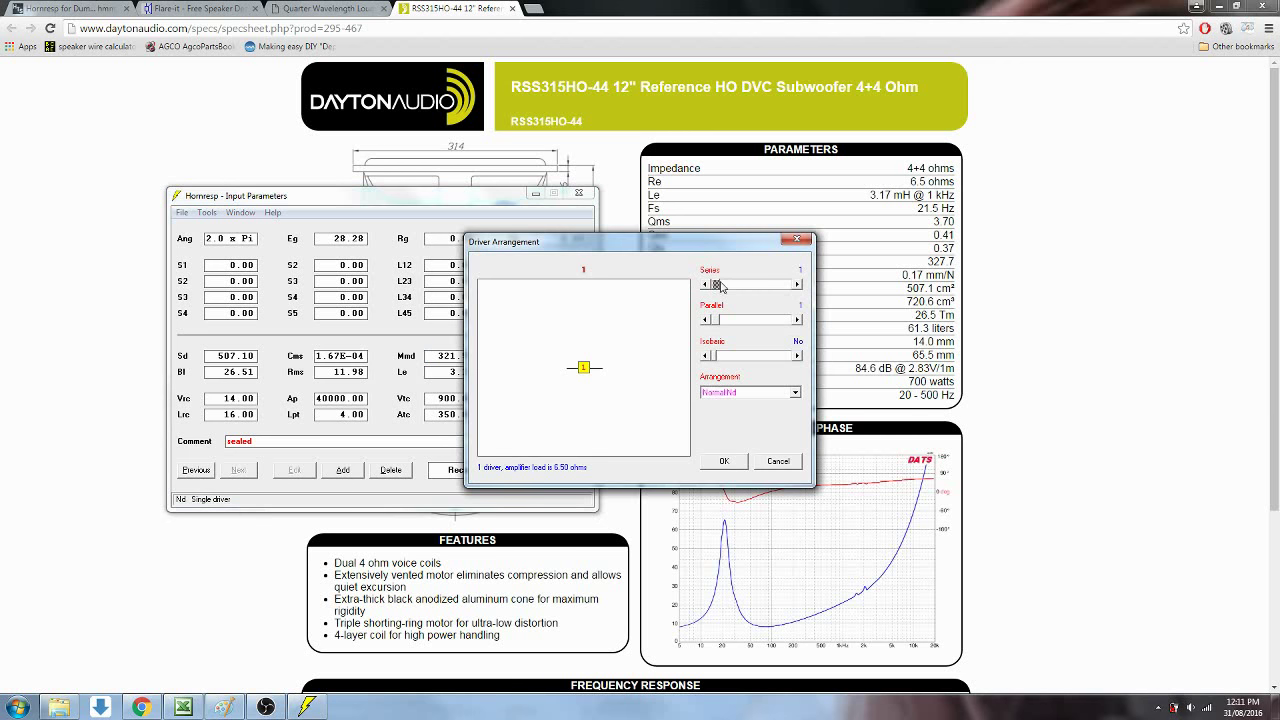
drag(716, 286, 744, 288)
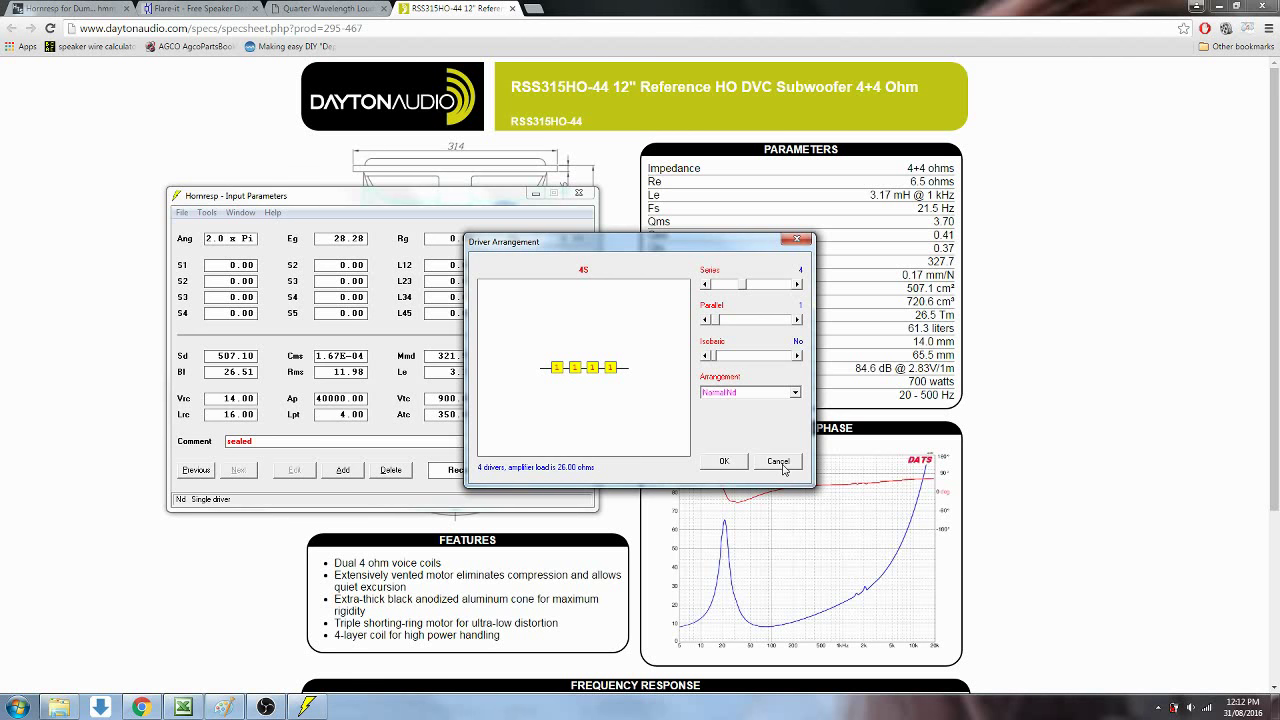
Keep a single driver and clear the port area Ap and port length Lpt to 0.00
click(724, 462)
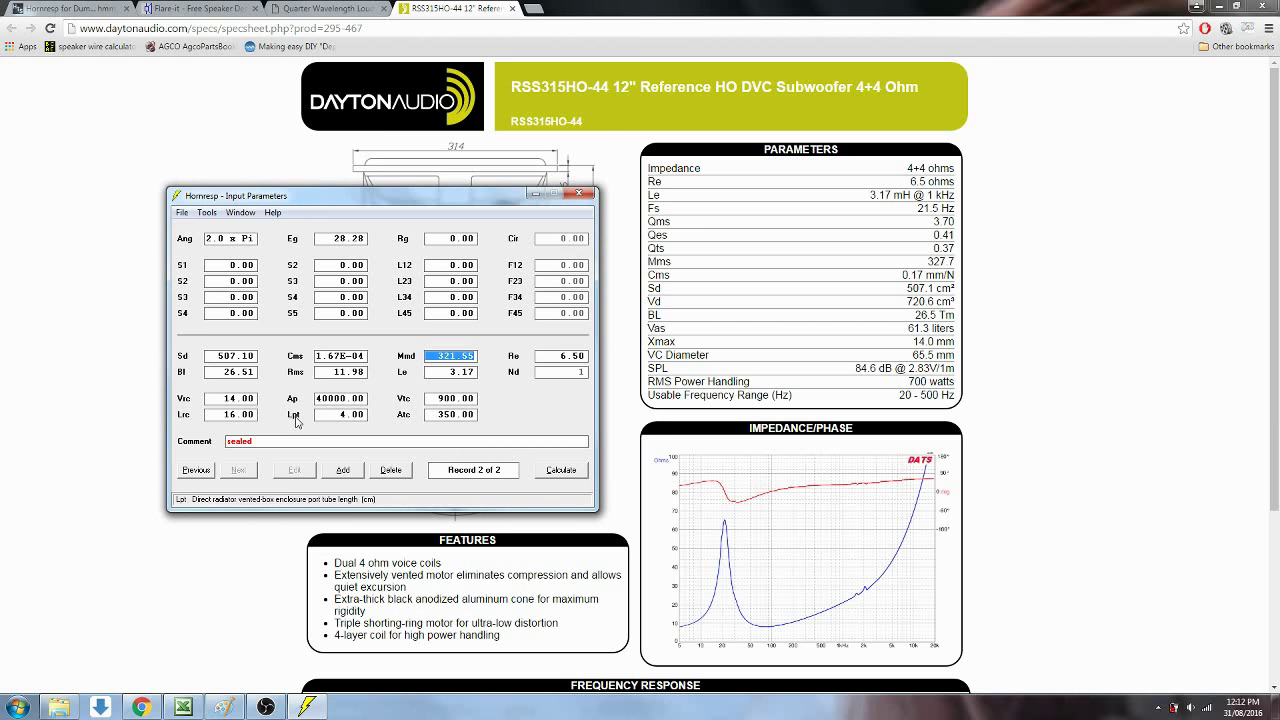
click(339, 398)
key(Delete)
click(344, 414)
key(Delete)
click(345, 398)
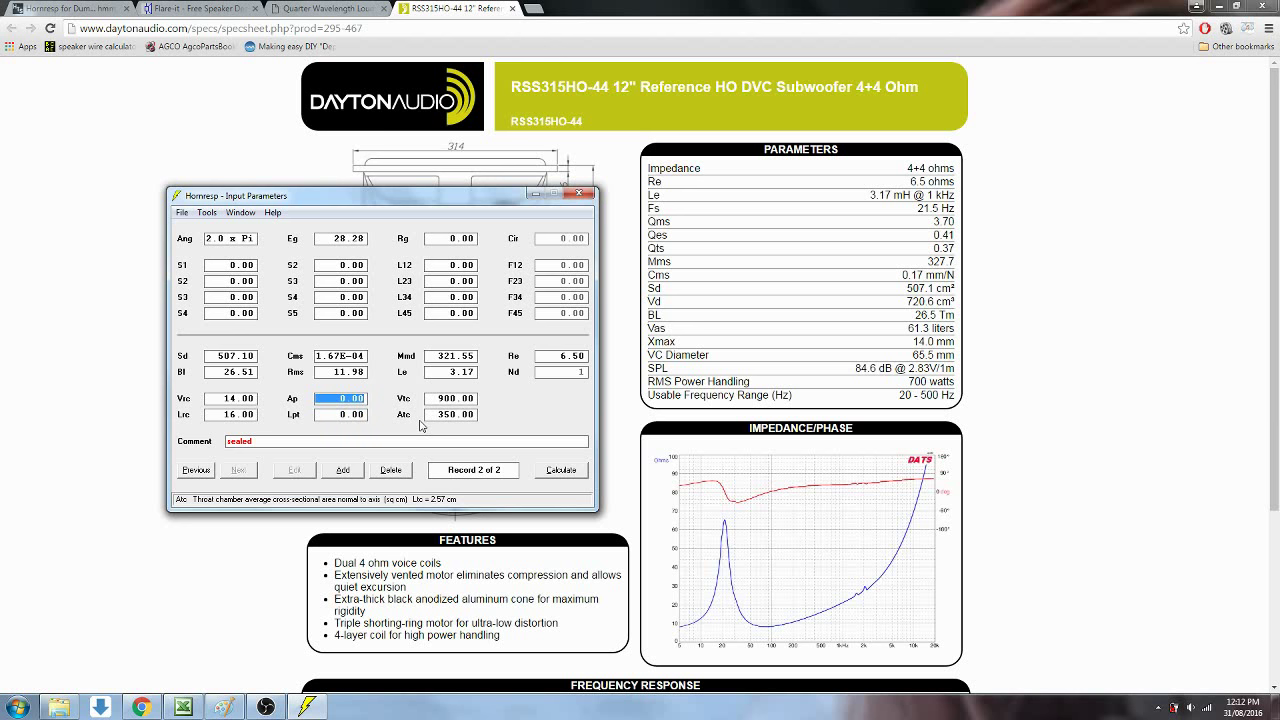
Zero the throat chamber volume Vtc and throat chamber area Atc
click(452, 398)
text(0)
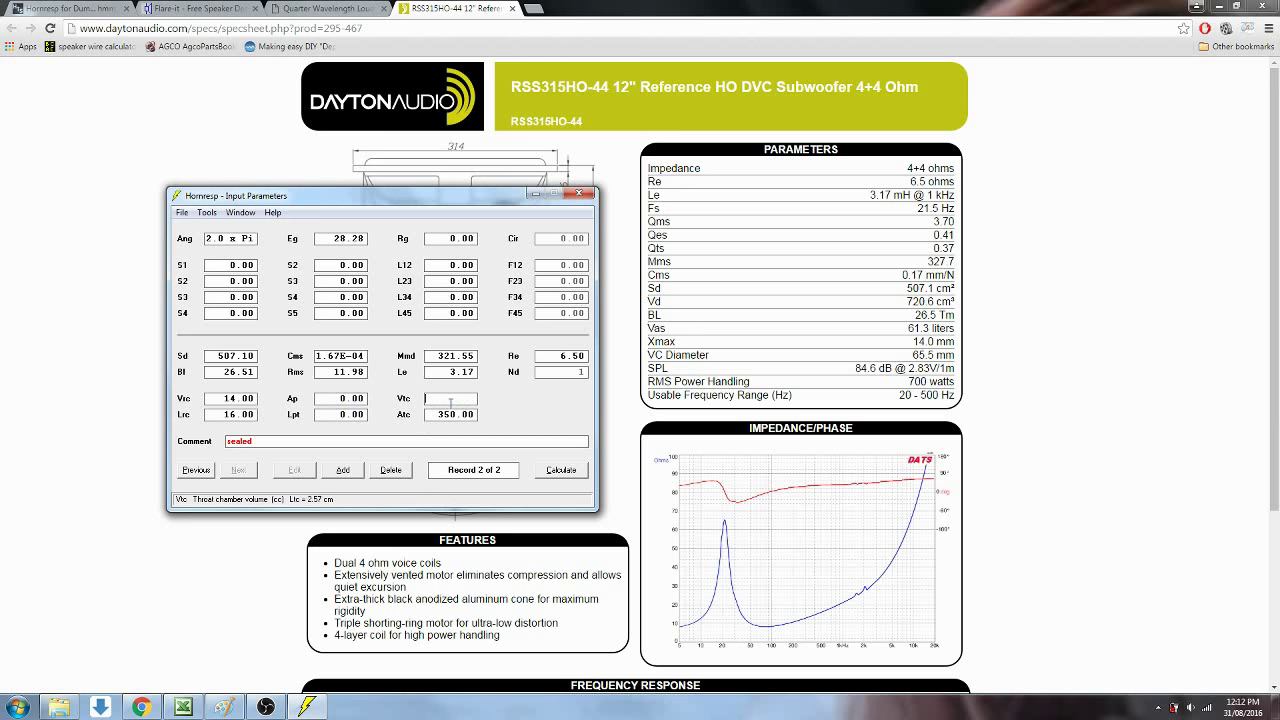
click(456, 414)
text(0)
click(456, 398)
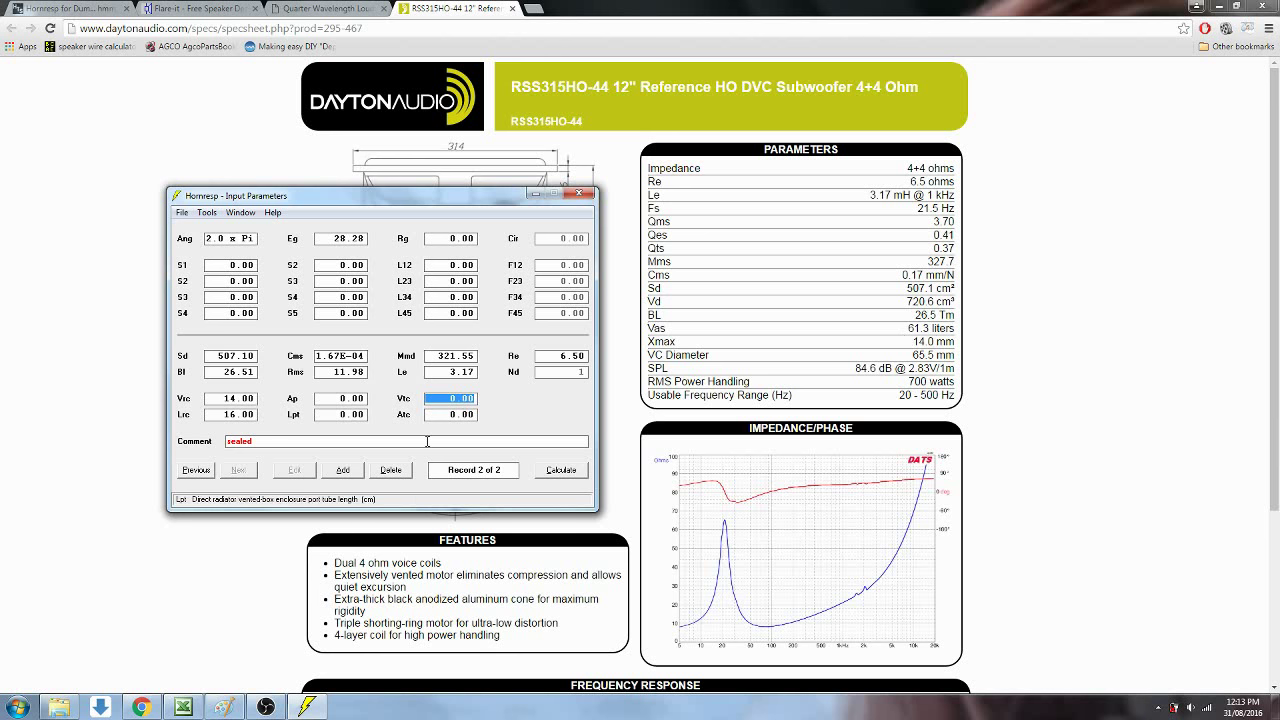
Set box volume Vrc to 61.30 litres and depth Lrc to 33.00 cm, then calculate
click(246, 399)
text(61.3)
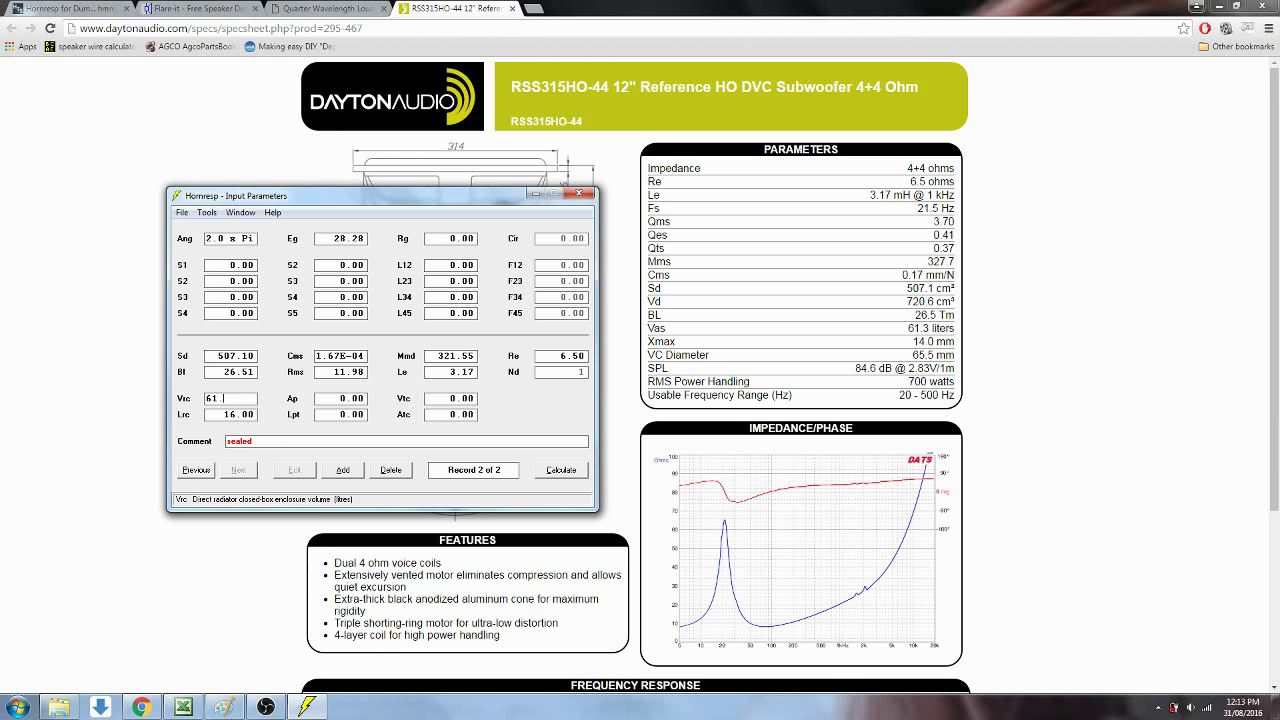
click(246, 414)
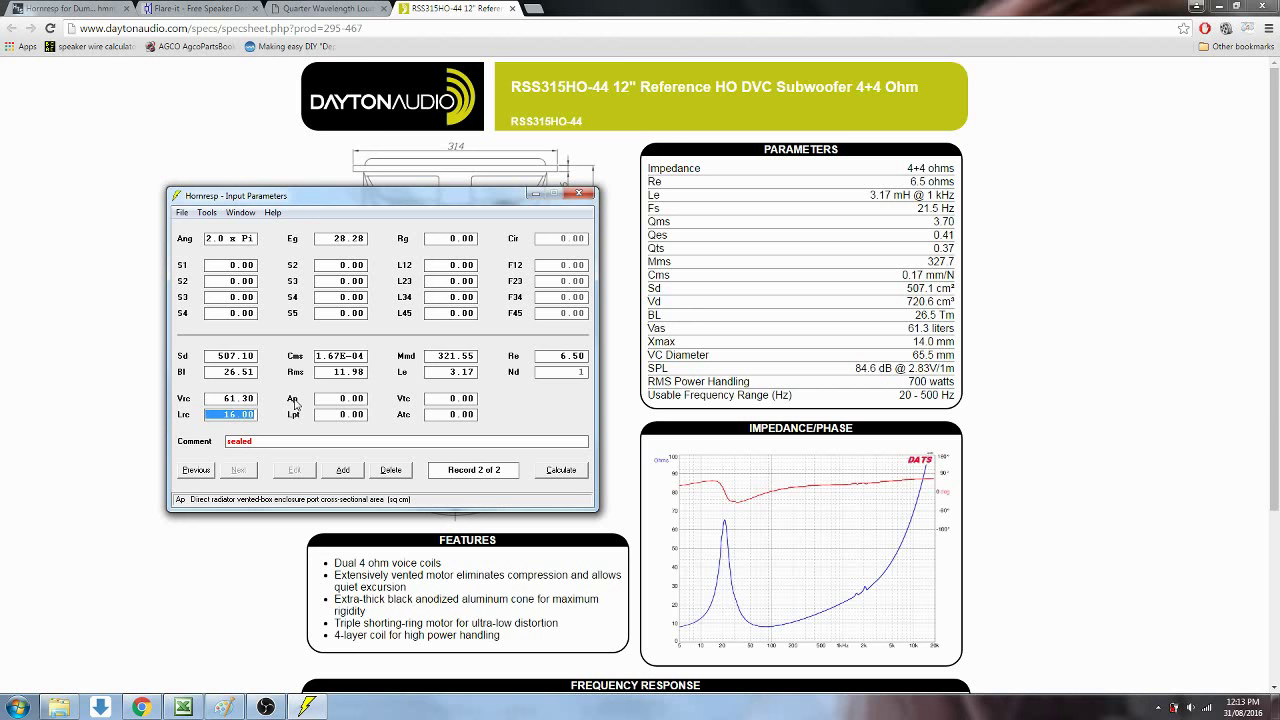
text(33)
click(562, 471)
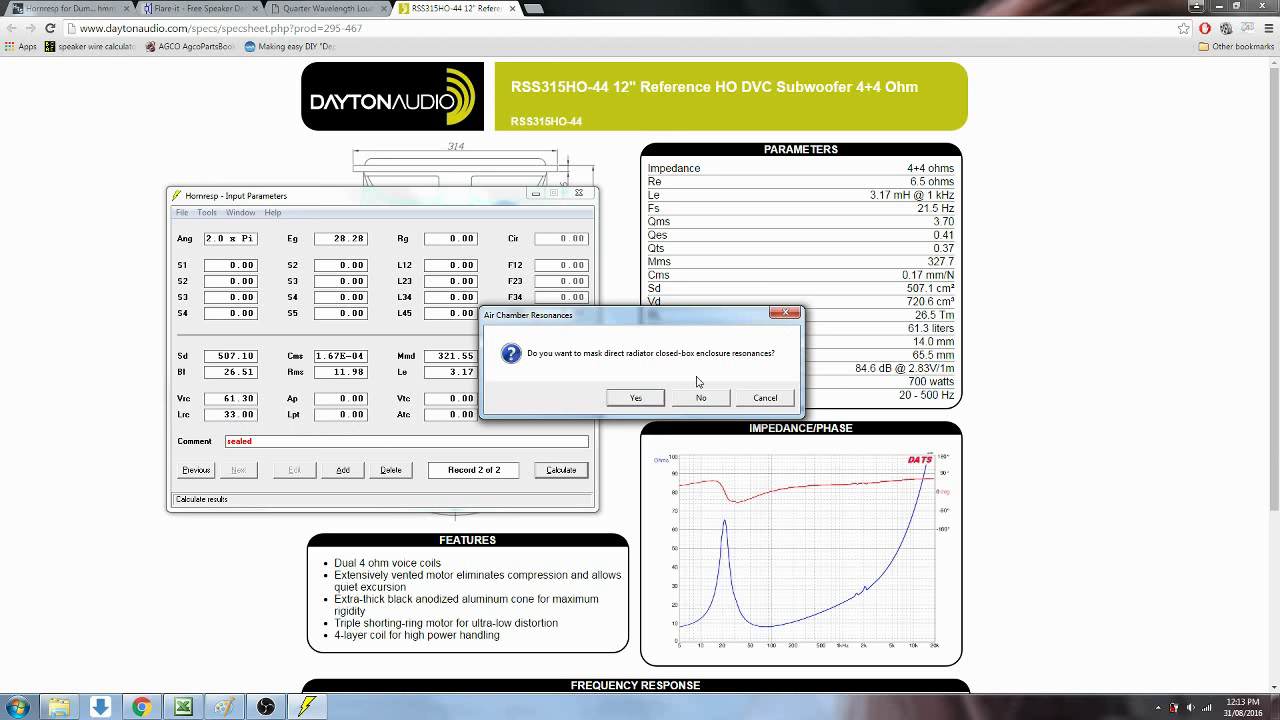
Decline air-chamber resonance masking, minimise Chrome and view the 61.300-litre closed-box schematic
click(644, 401)
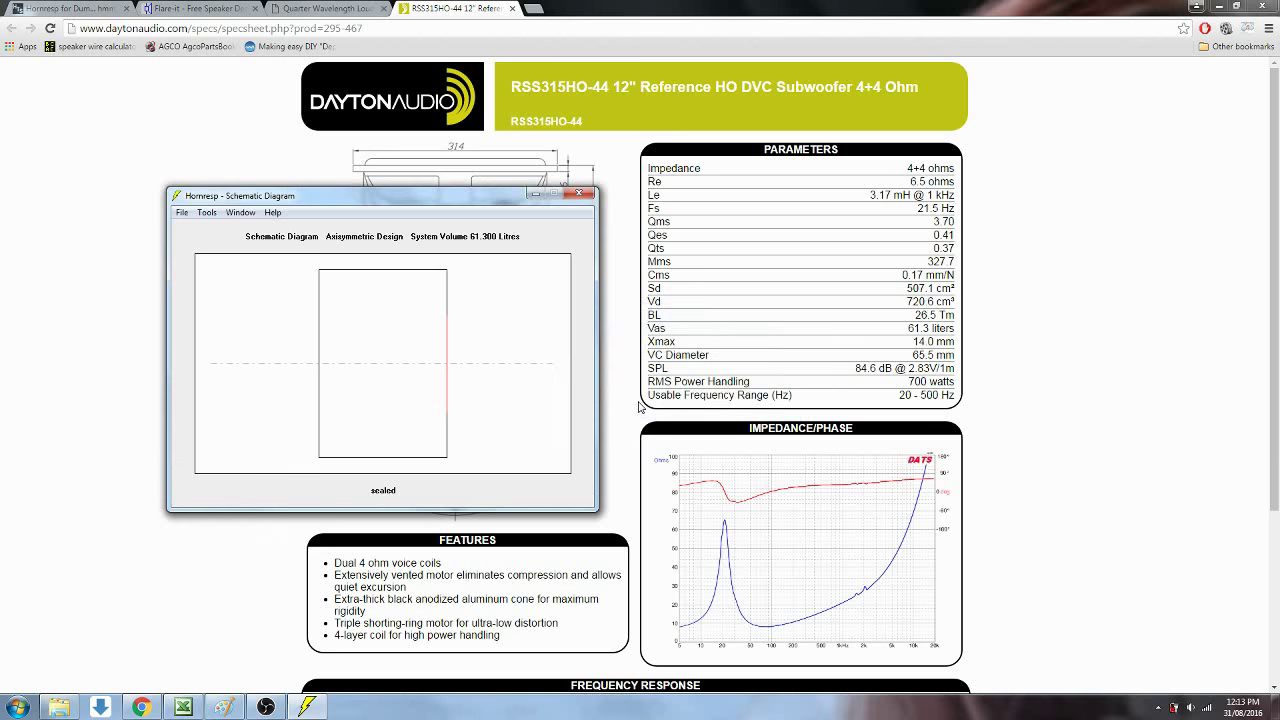
click(1222, 7)
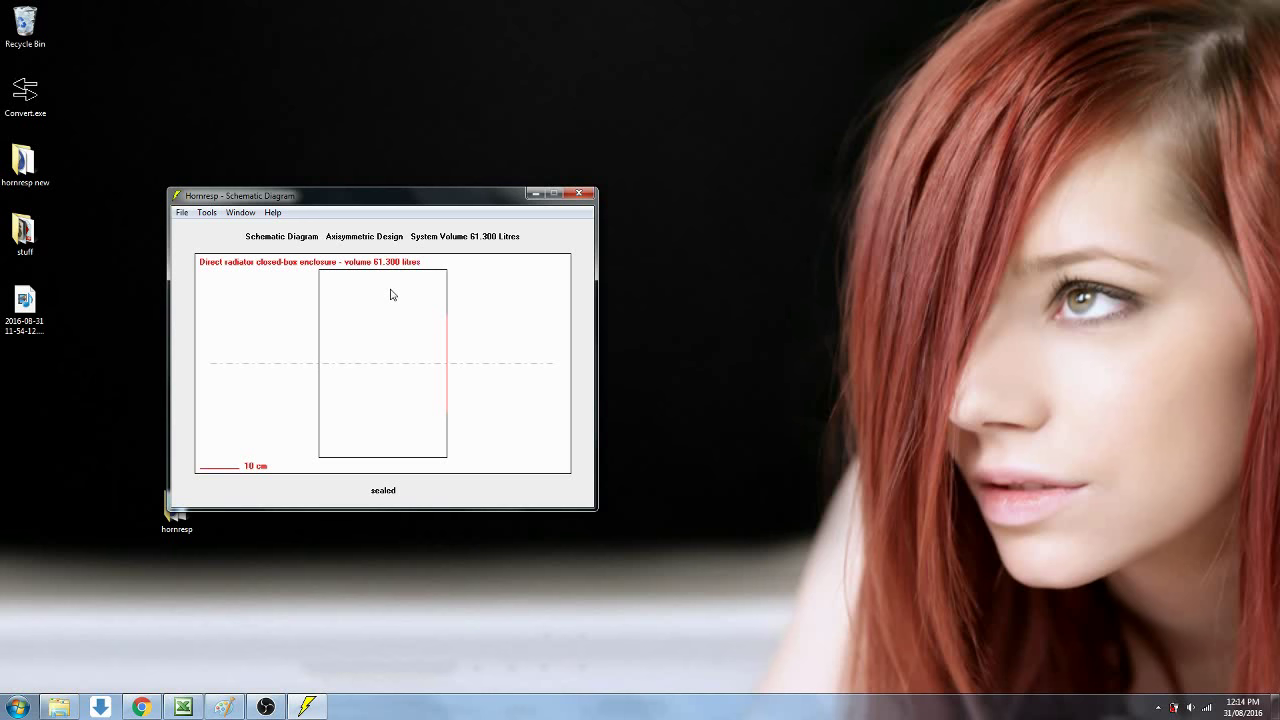
click(374, 343)
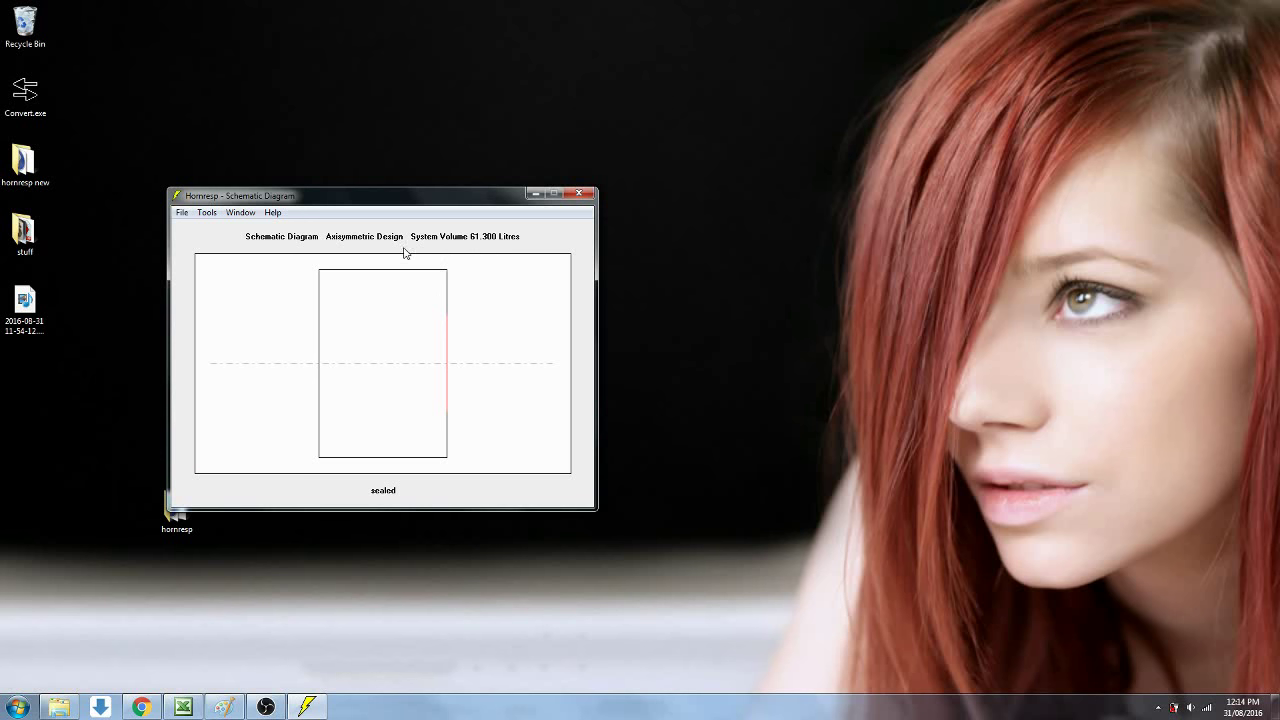
click(241, 213)
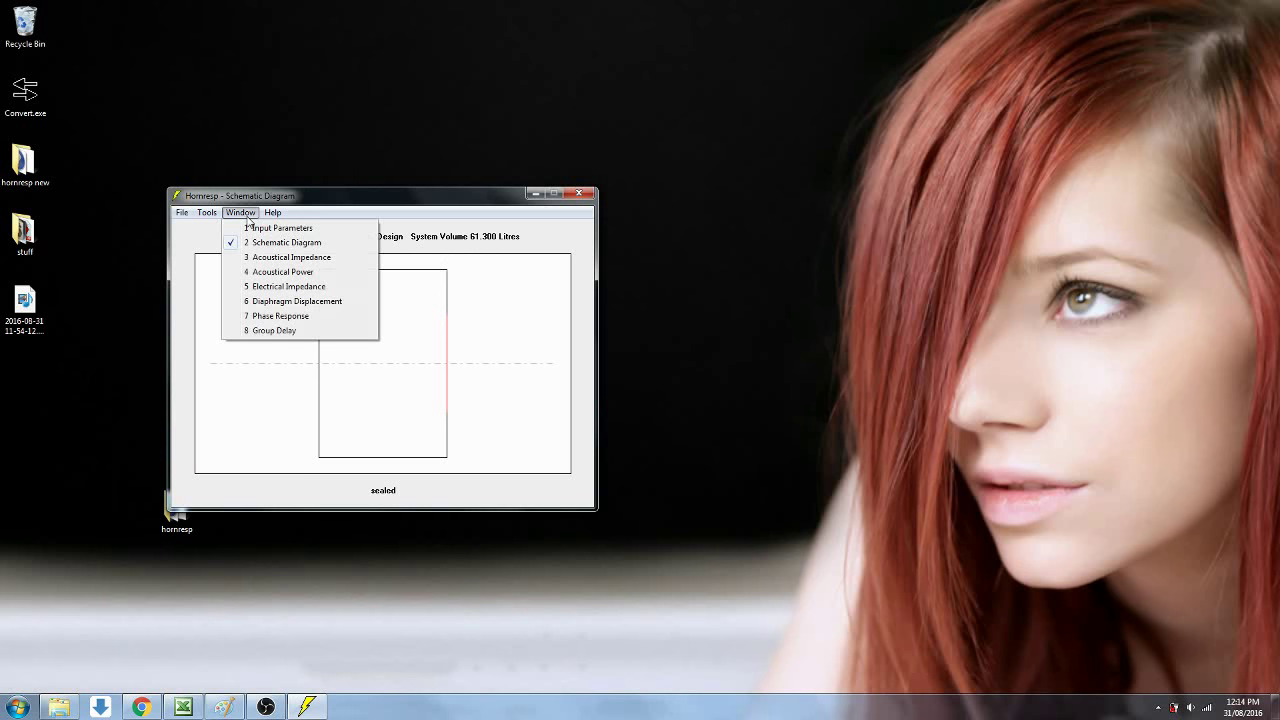
Switch from the Acoustical Impedance graph to the Acoustical Power graph
click(288, 258)
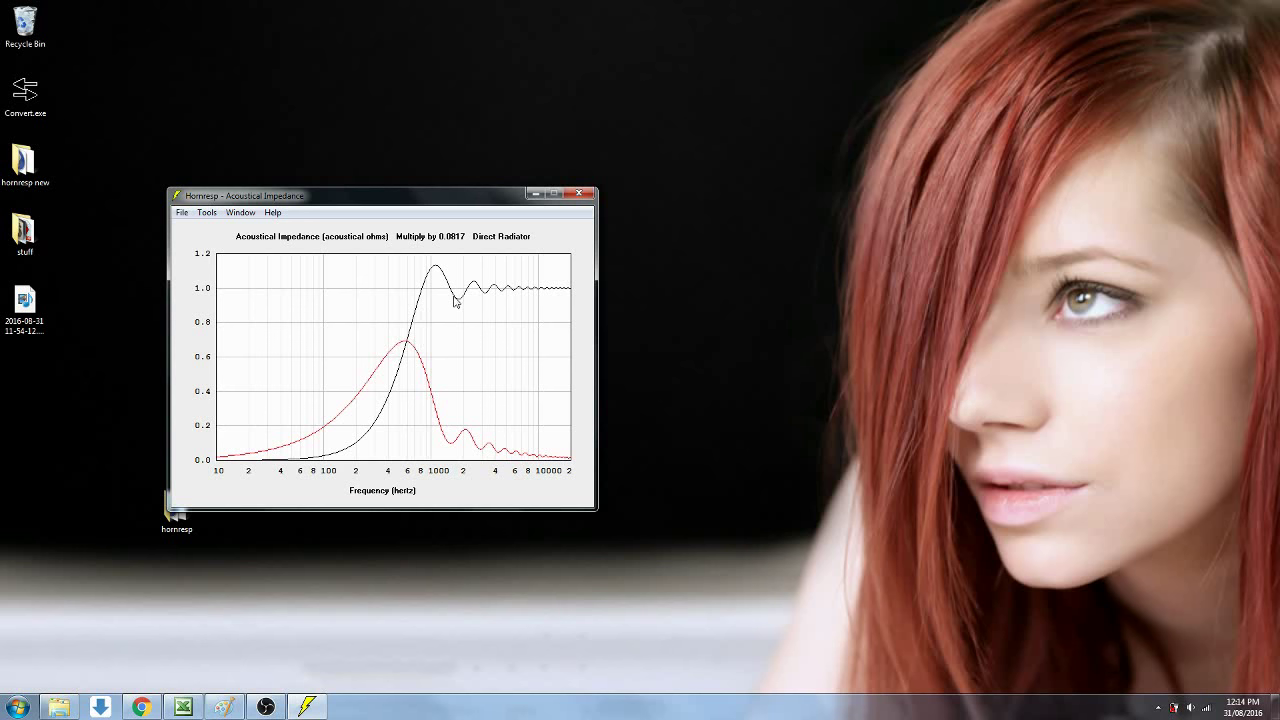
click(249, 216)
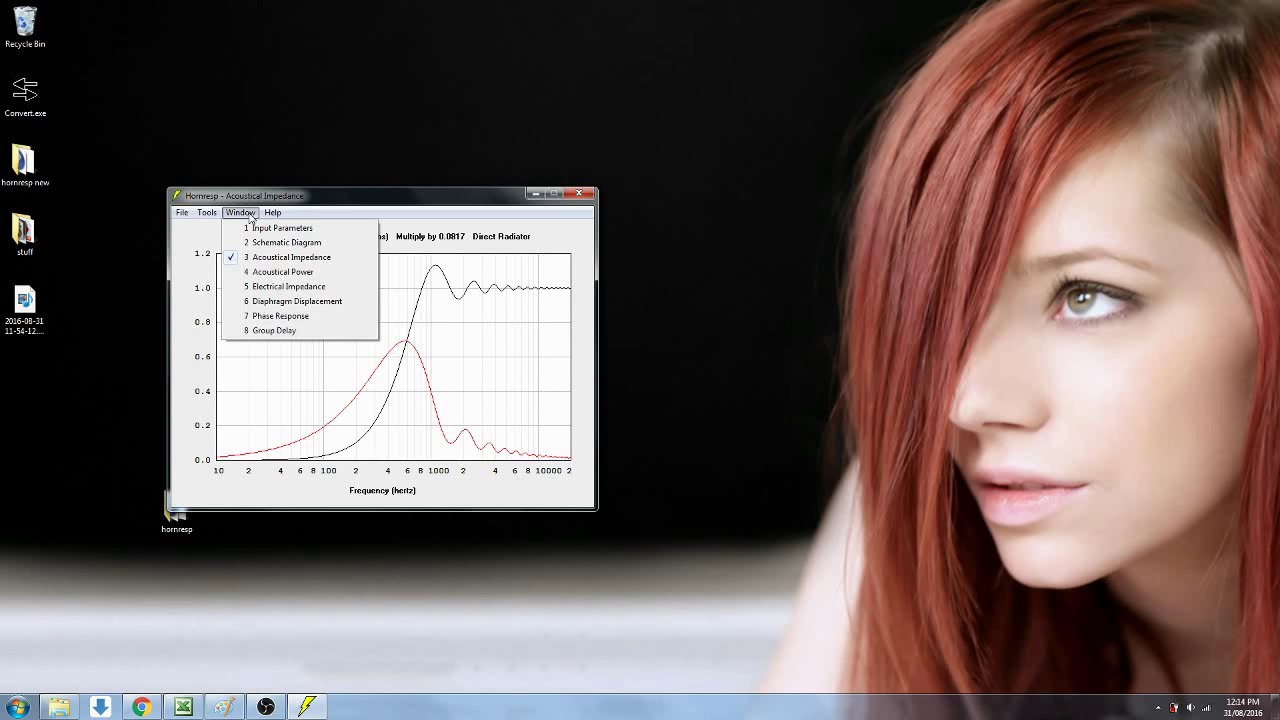
click(268, 273)
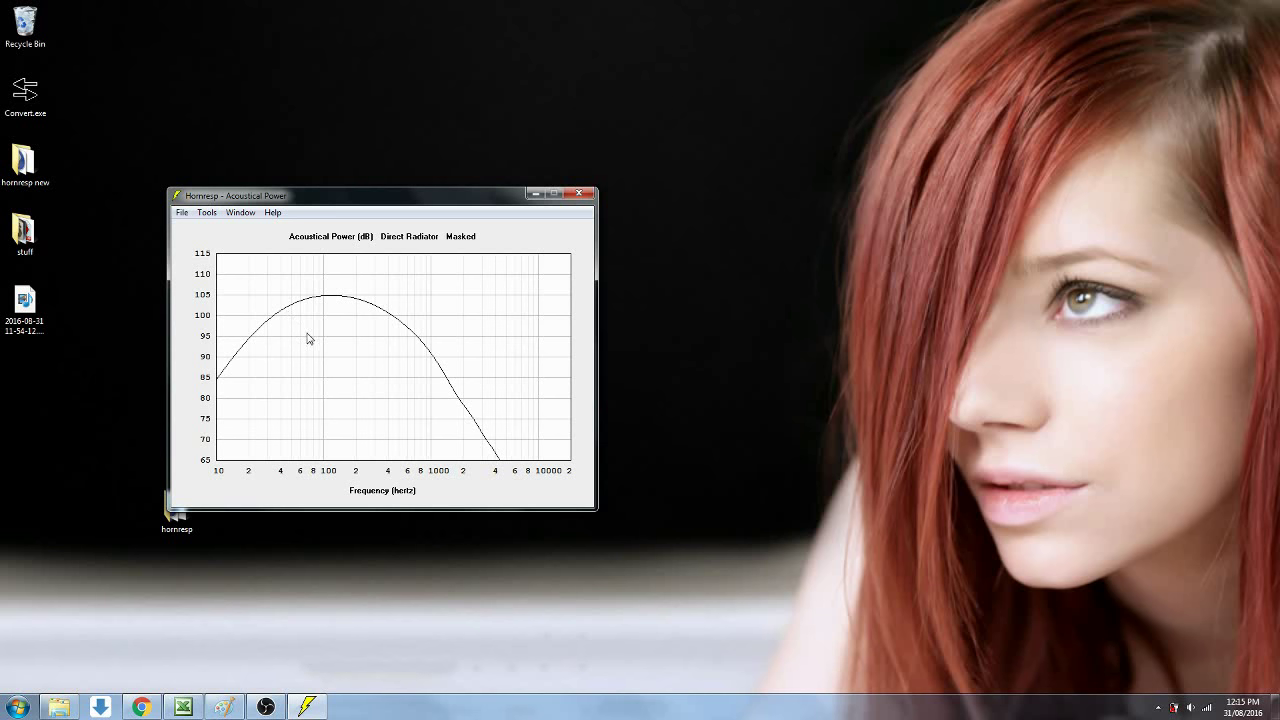
Bring up the Window menu's list of result views from the Acoustical Power chart
click(246, 218)
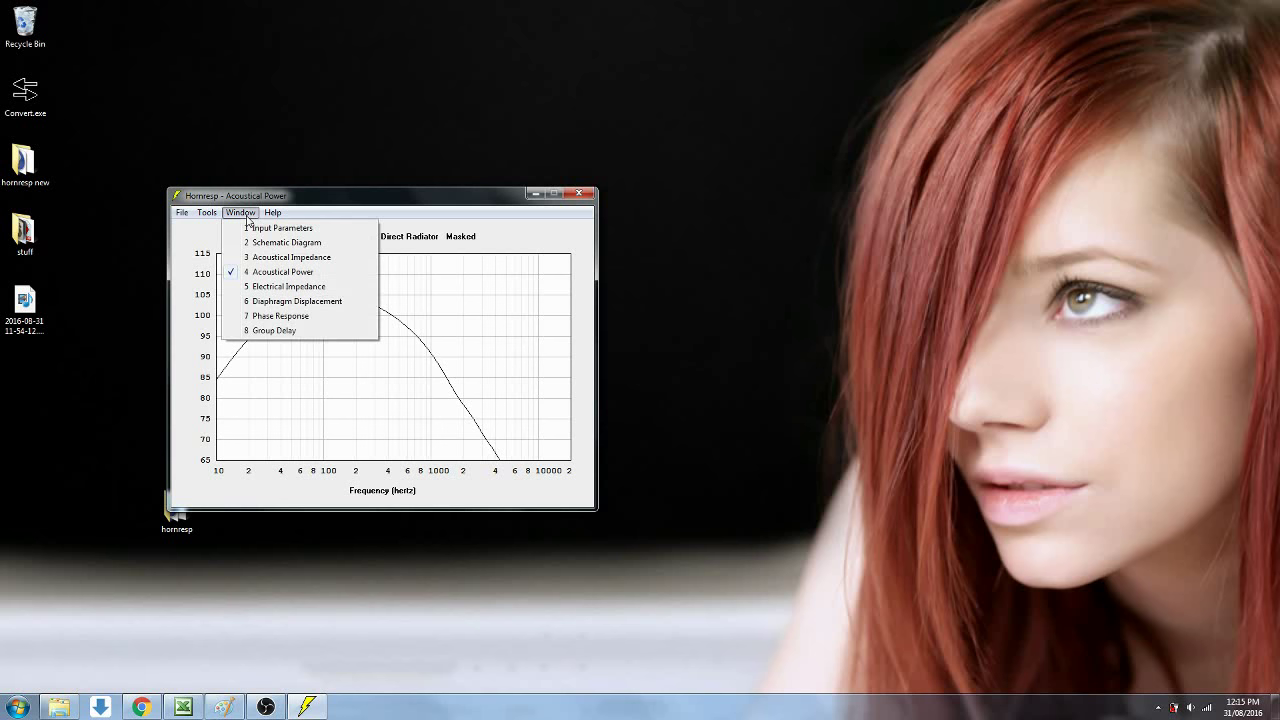
Show the Electrical Impedance graph with the chart range set to Zoom
click(279, 287)
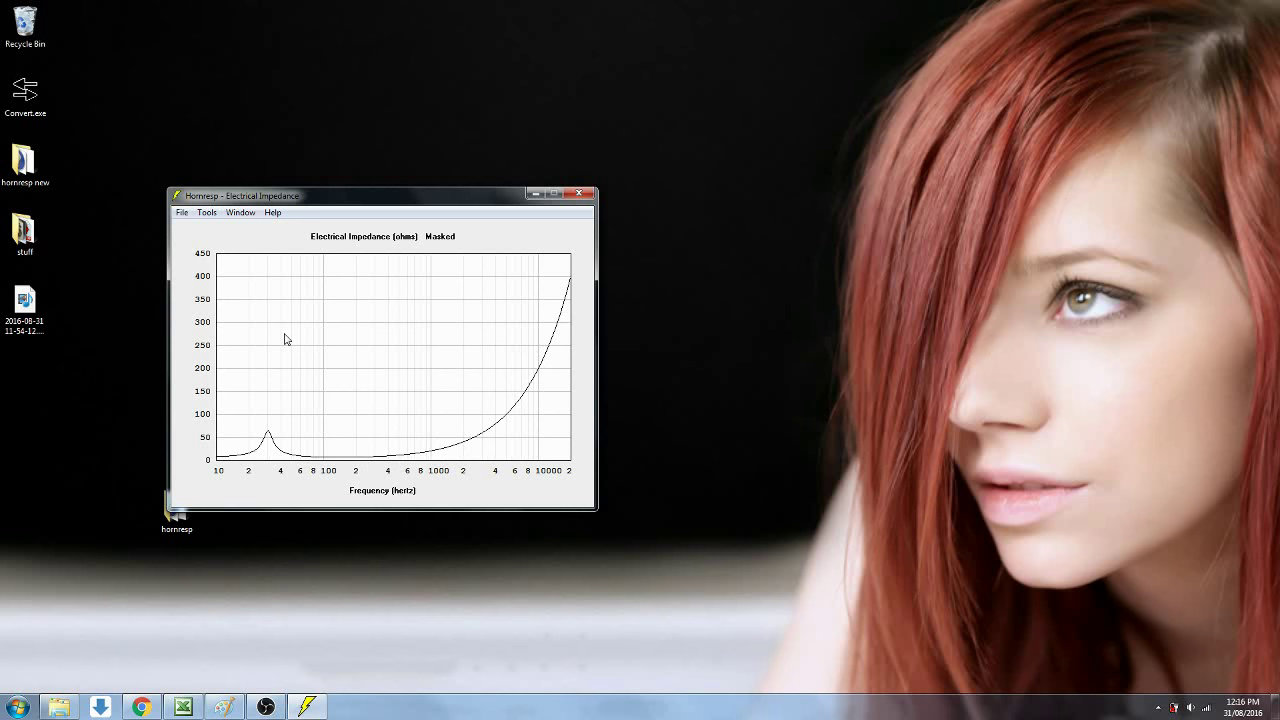
click(209, 216)
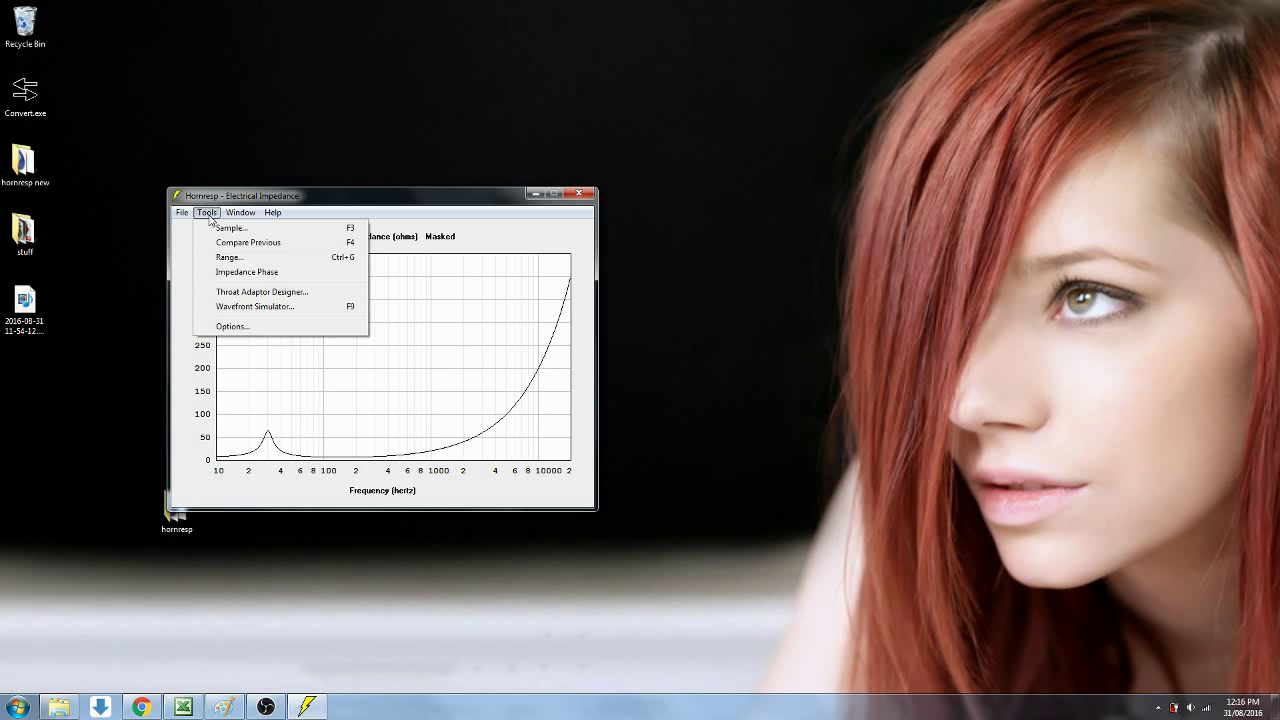
click(227, 258)
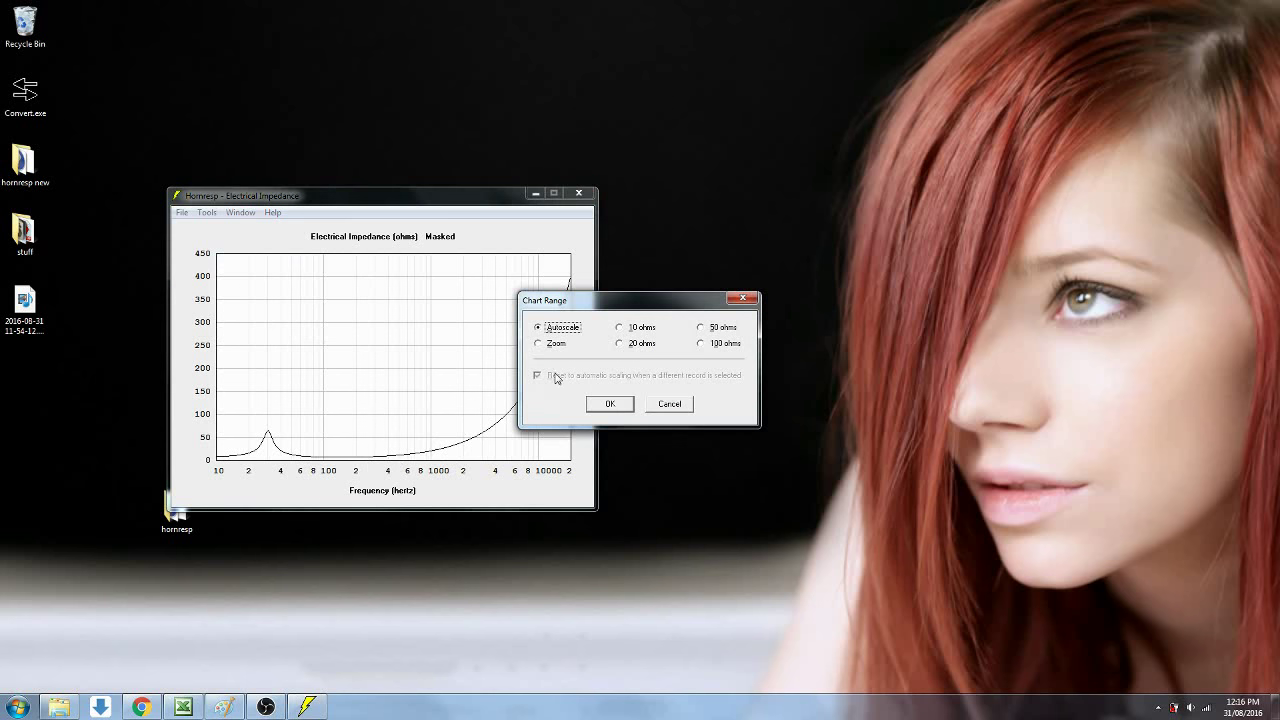
click(538, 343)
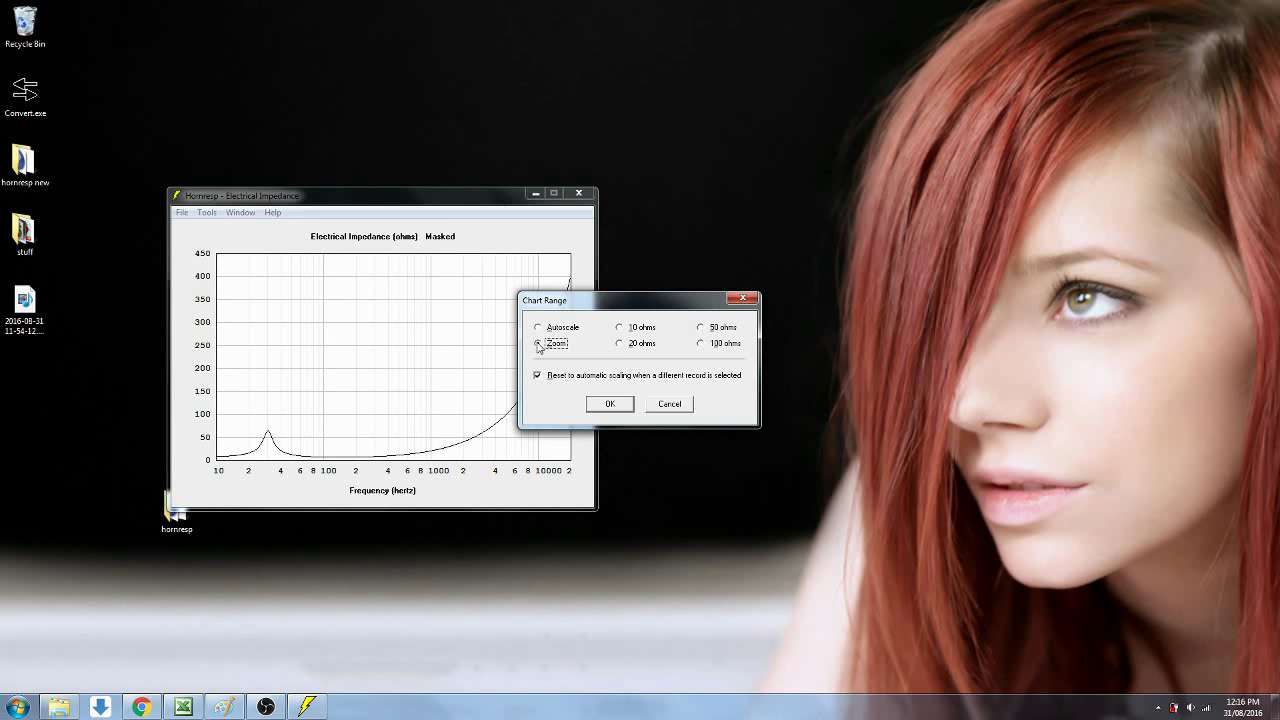
click(610, 405)
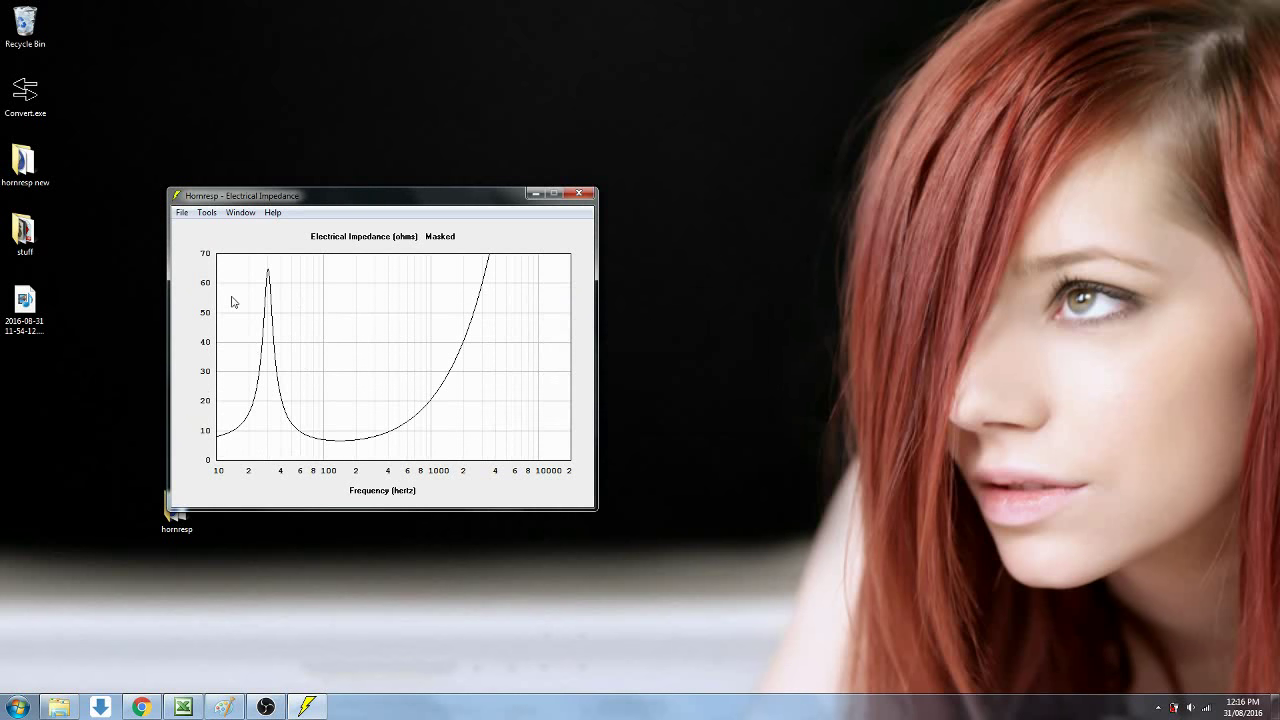
click(250, 216)
View the Diaphragm Displacement graph, then return to the Input Parameters form
click(279, 303)
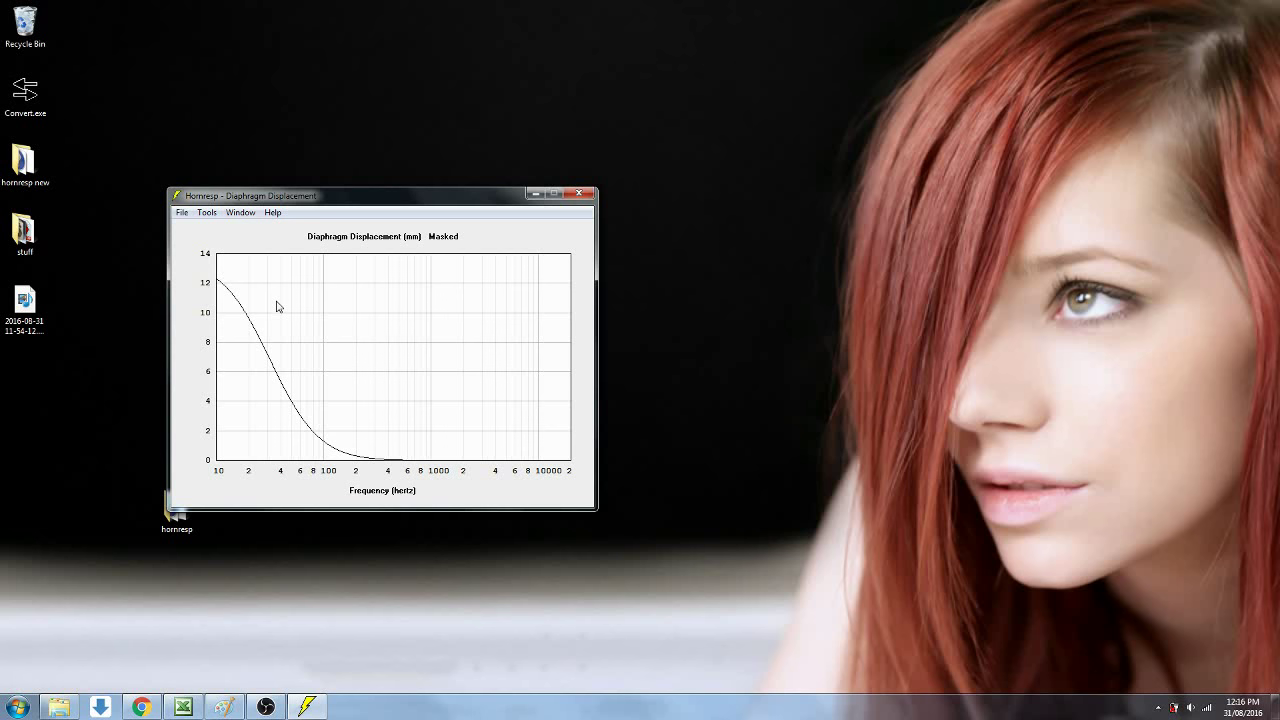
click(247, 214)
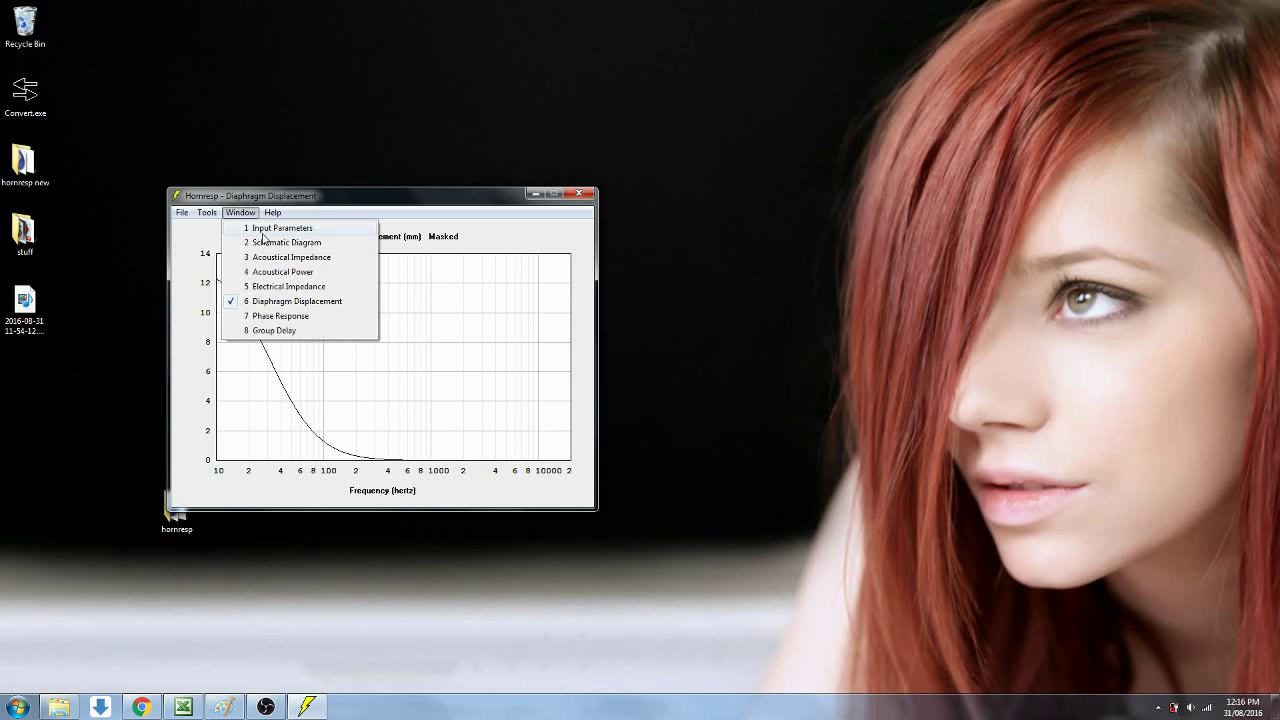
click(263, 232)
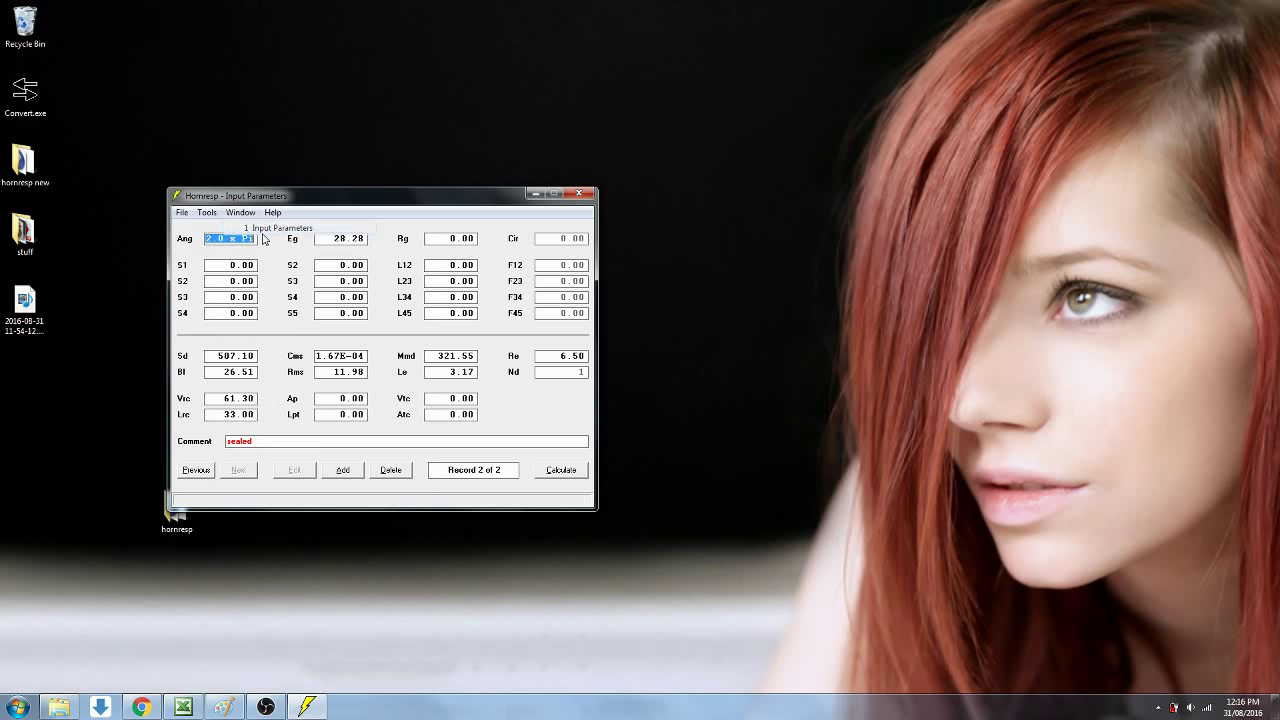
Recalculate Eg to 25.50 for 100 watts into a 6 ohm load
double_click(348, 238)
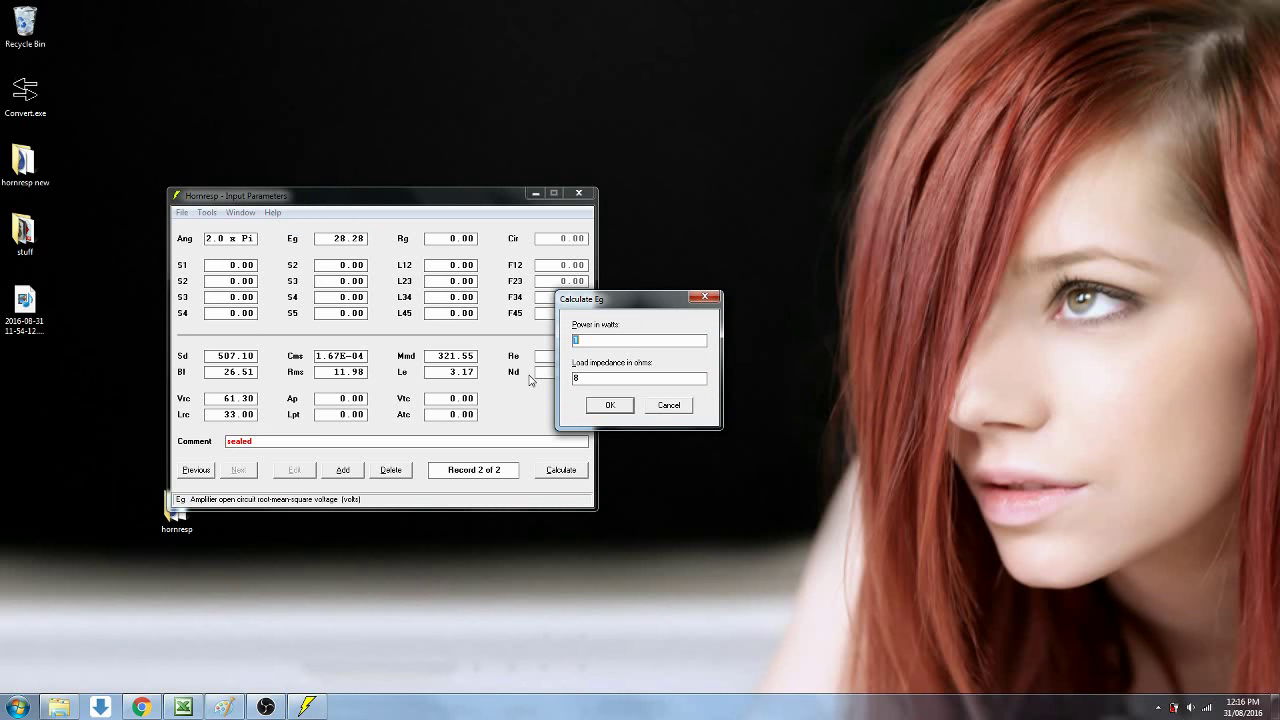
drag(640, 301, 682, 304)
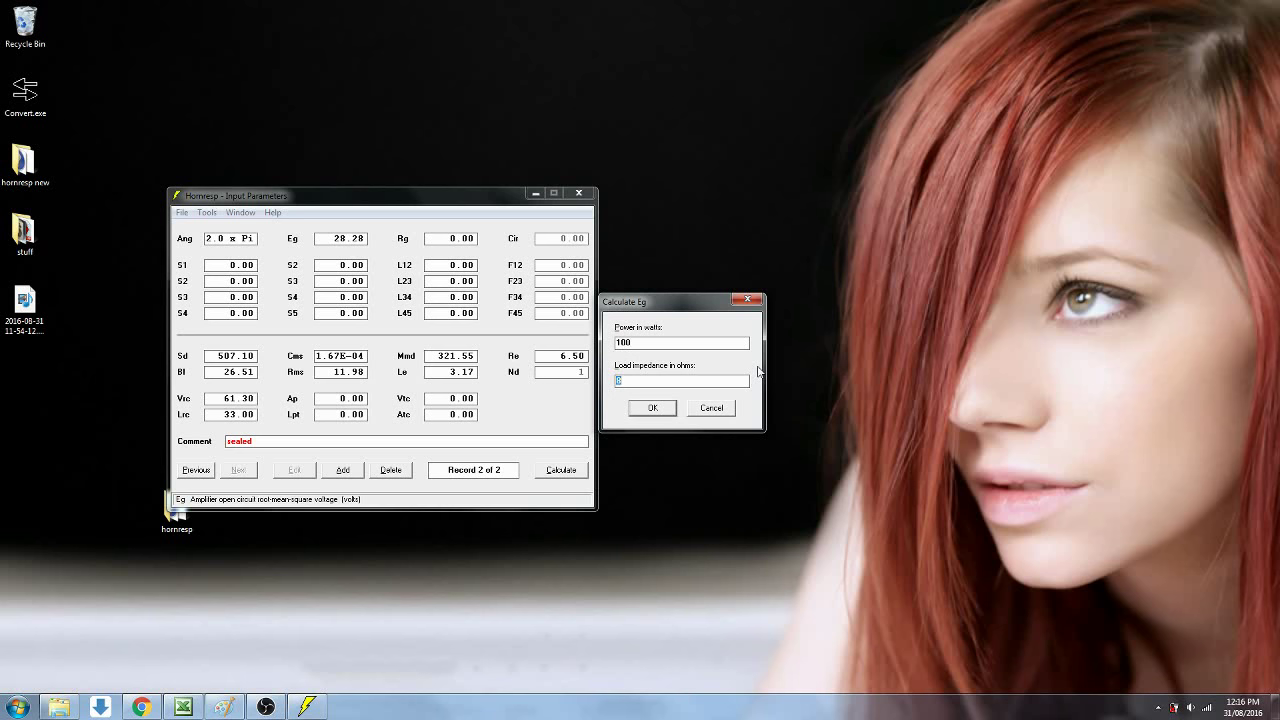
text(6.5)
click(647, 410)
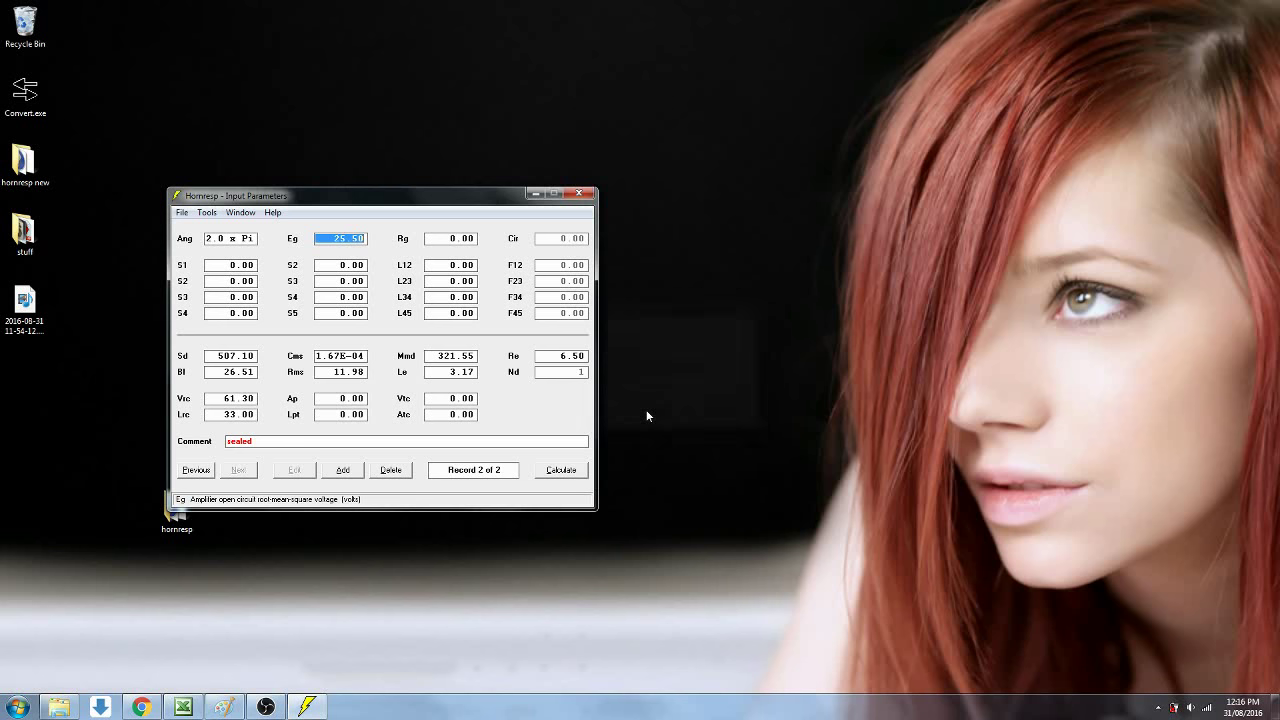
Rerun the simulation with closed-box resonances masked and view the Acoustical Power graph
click(562, 470)
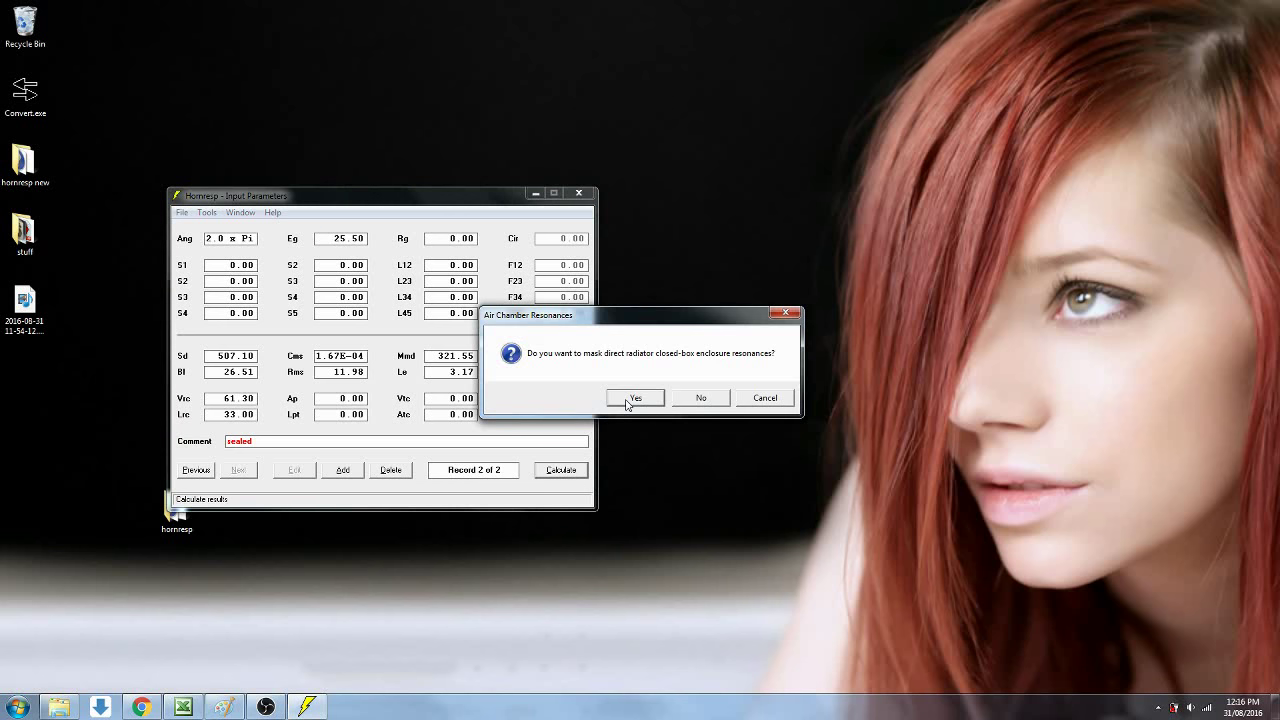
click(630, 399)
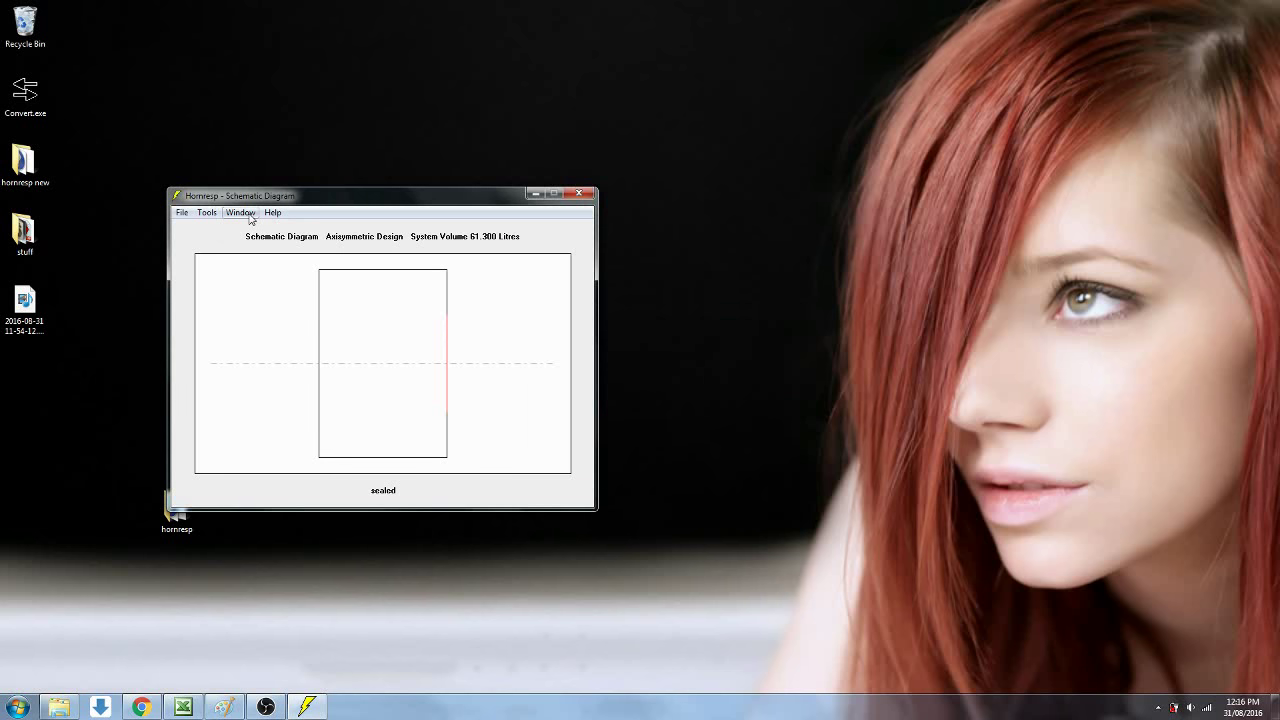
click(240, 213)
click(268, 274)
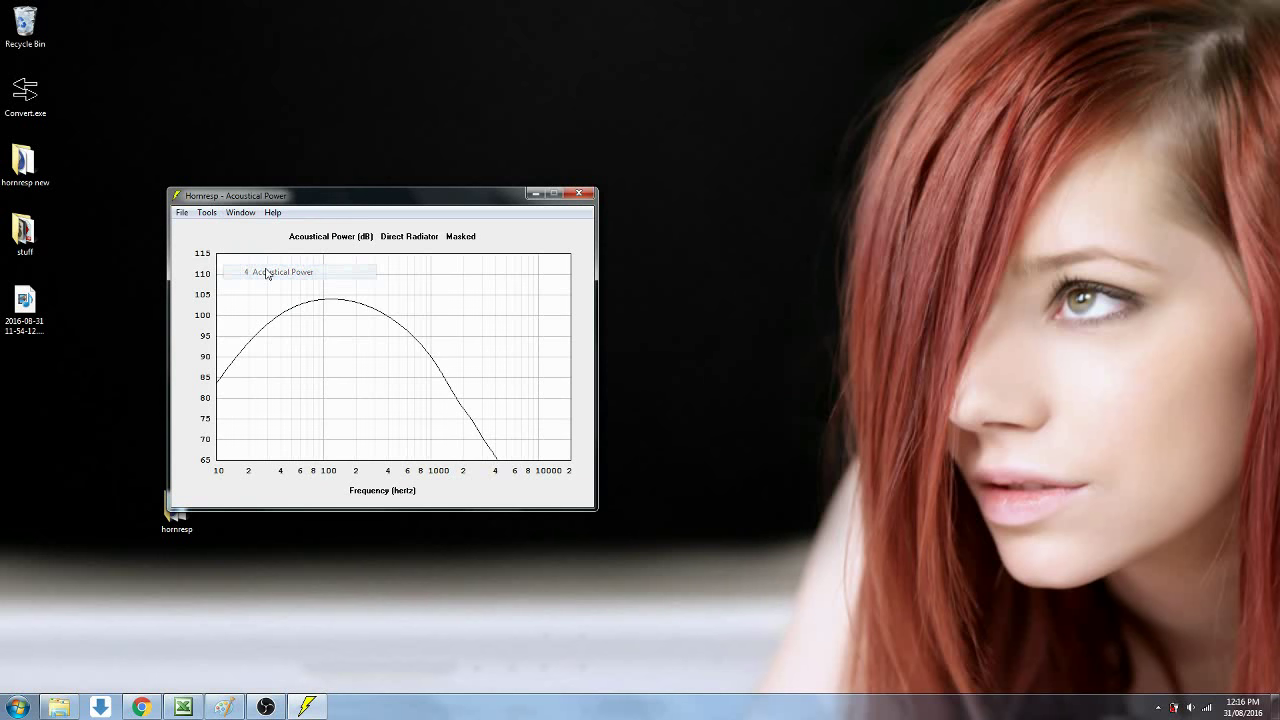
Compare the roughly 11 mm displacement at 10 Hz against the spec sheet's 14.0 mm Xmax
click(245, 214)
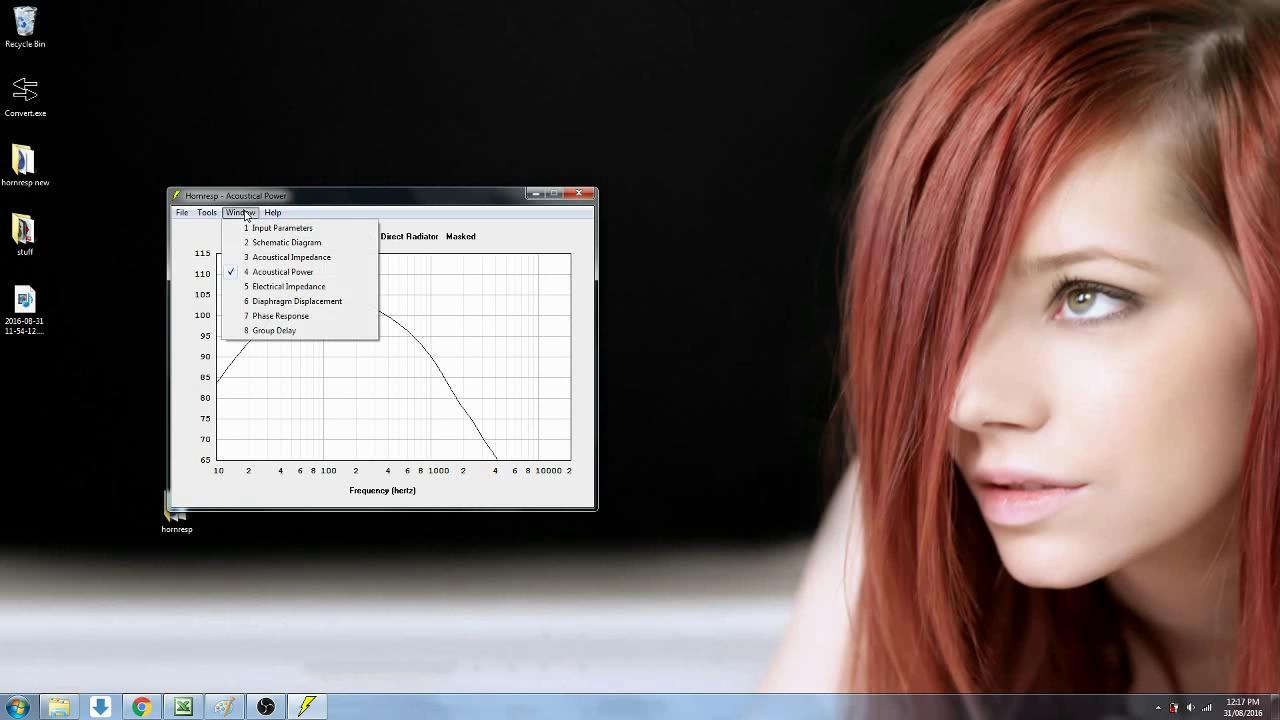
click(263, 302)
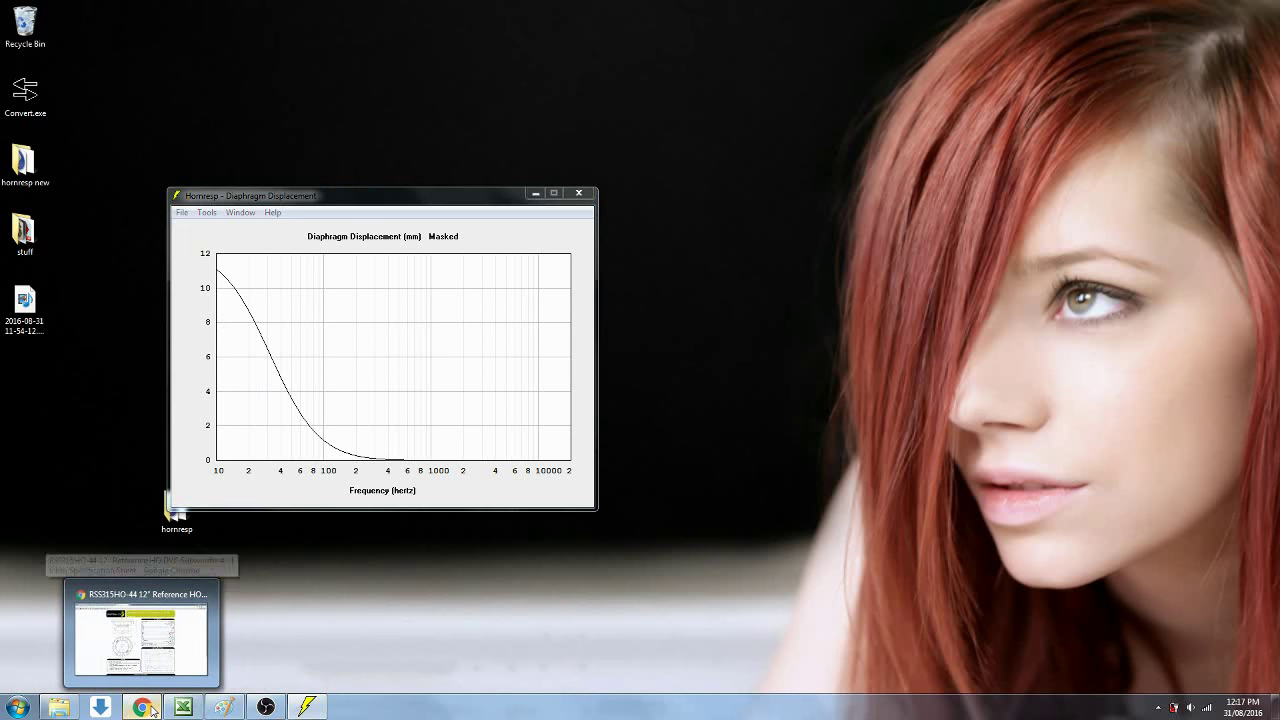
click(148, 708)
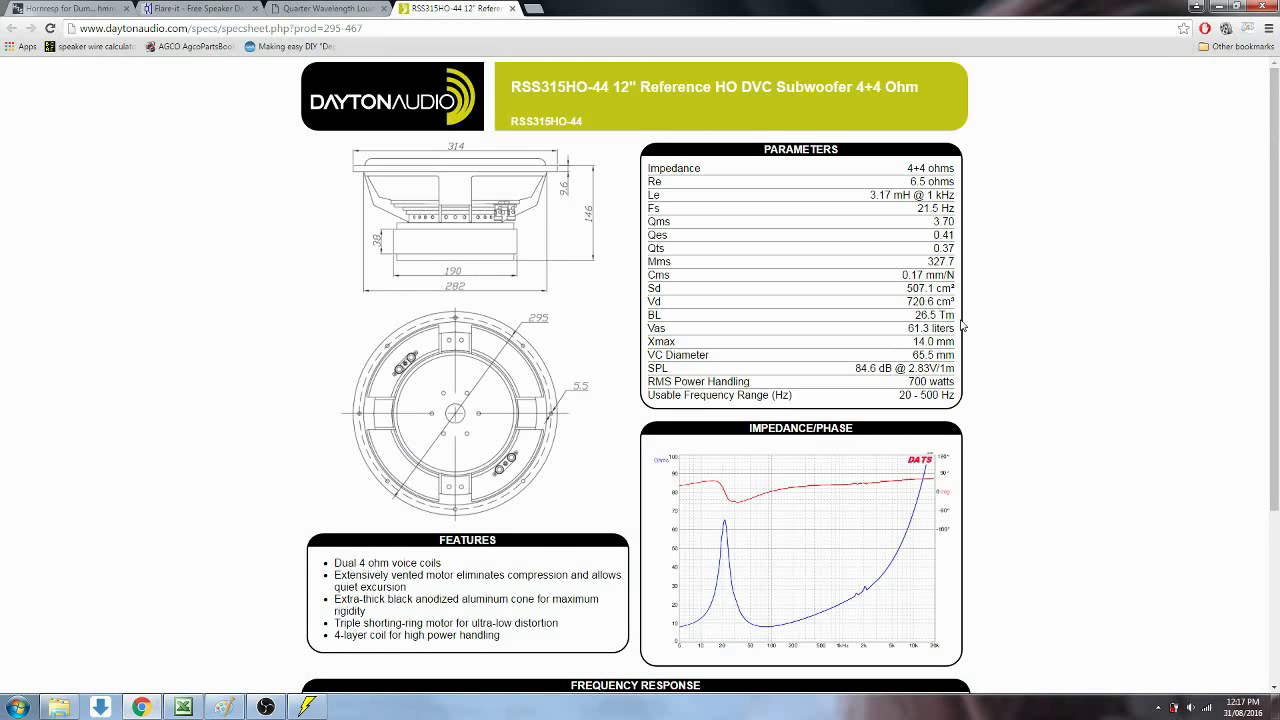
click(1216, 7)
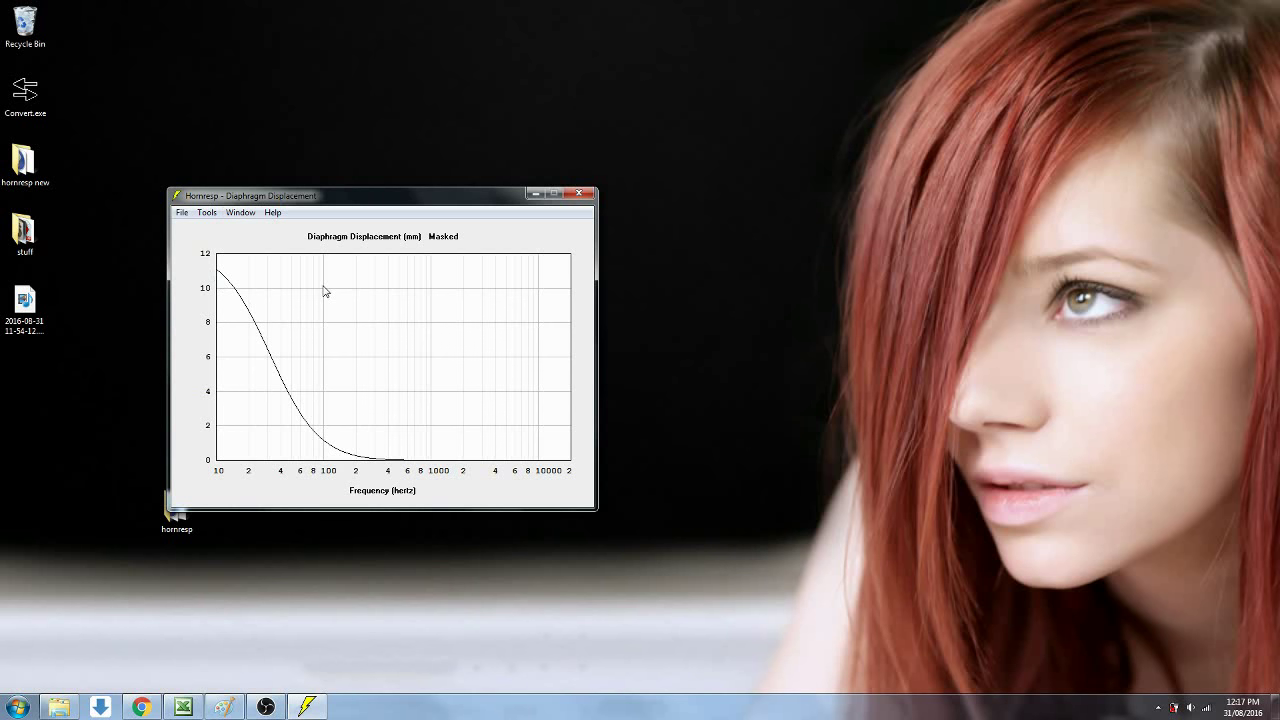
Display the Phase Response graph, showing 0.8 msec delay and a dip near 200 Hz
click(241, 213)
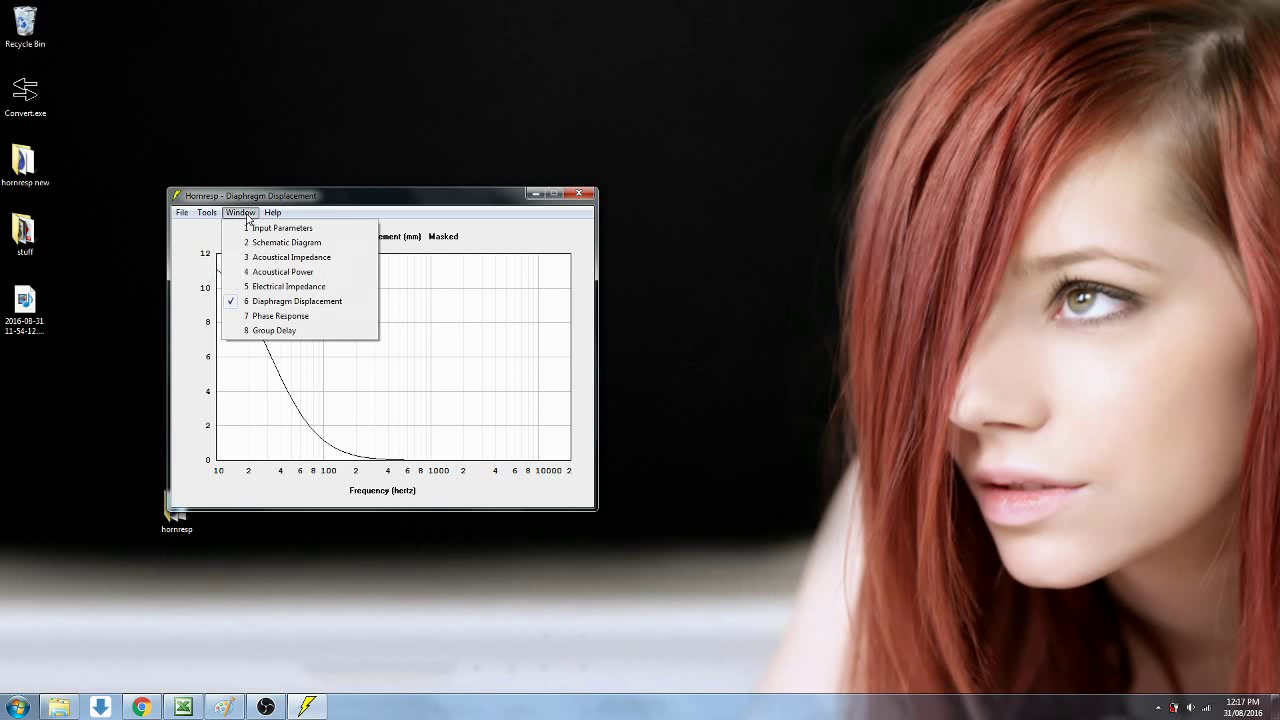
click(283, 317)
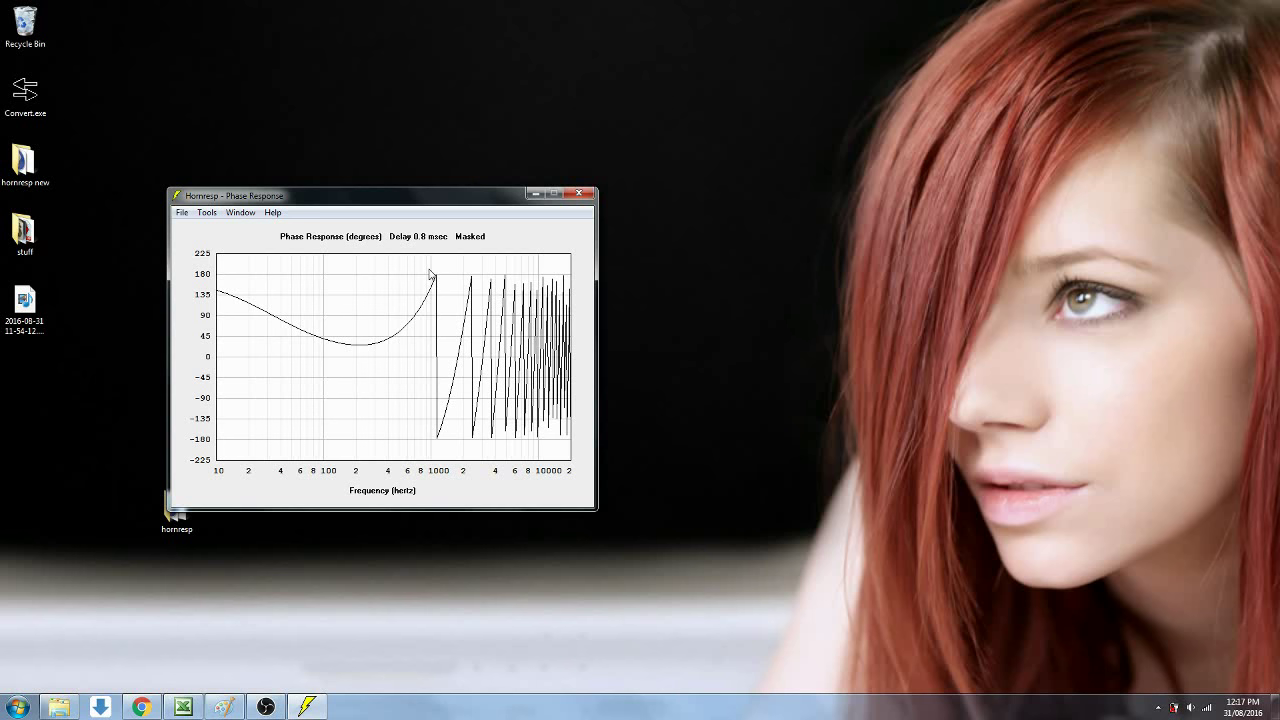
click(207, 213)
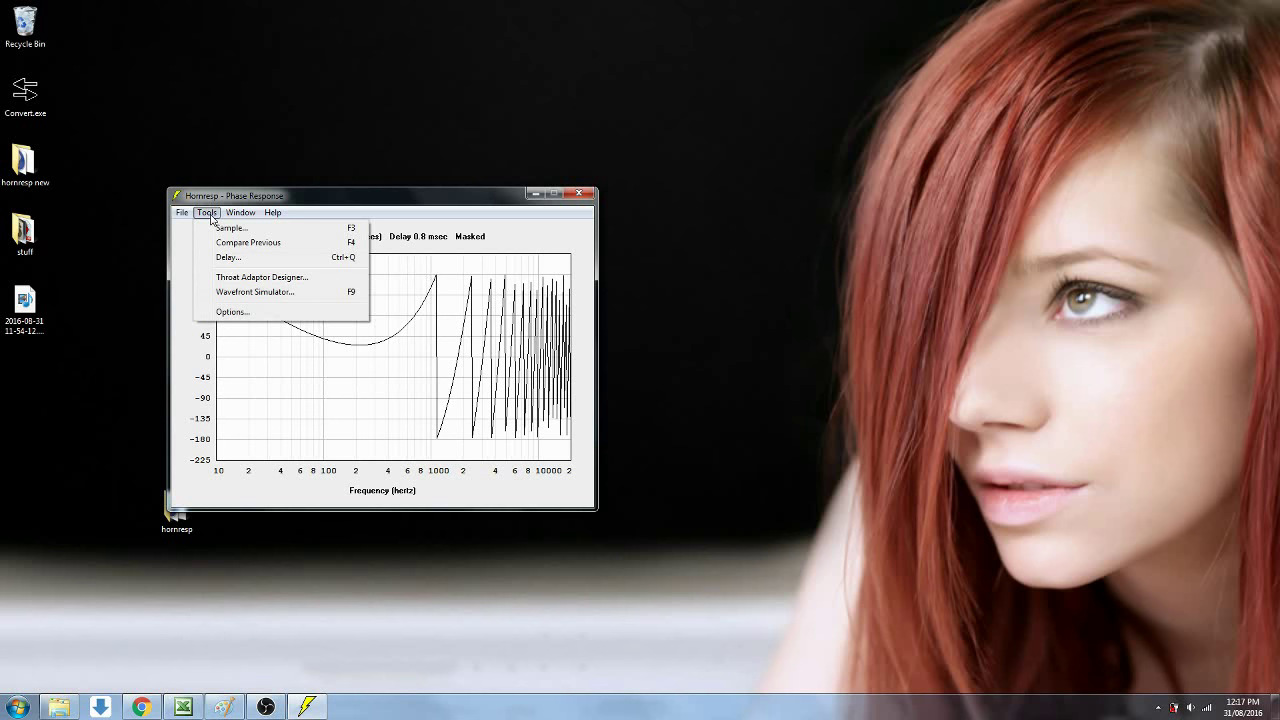
click(422, 195)
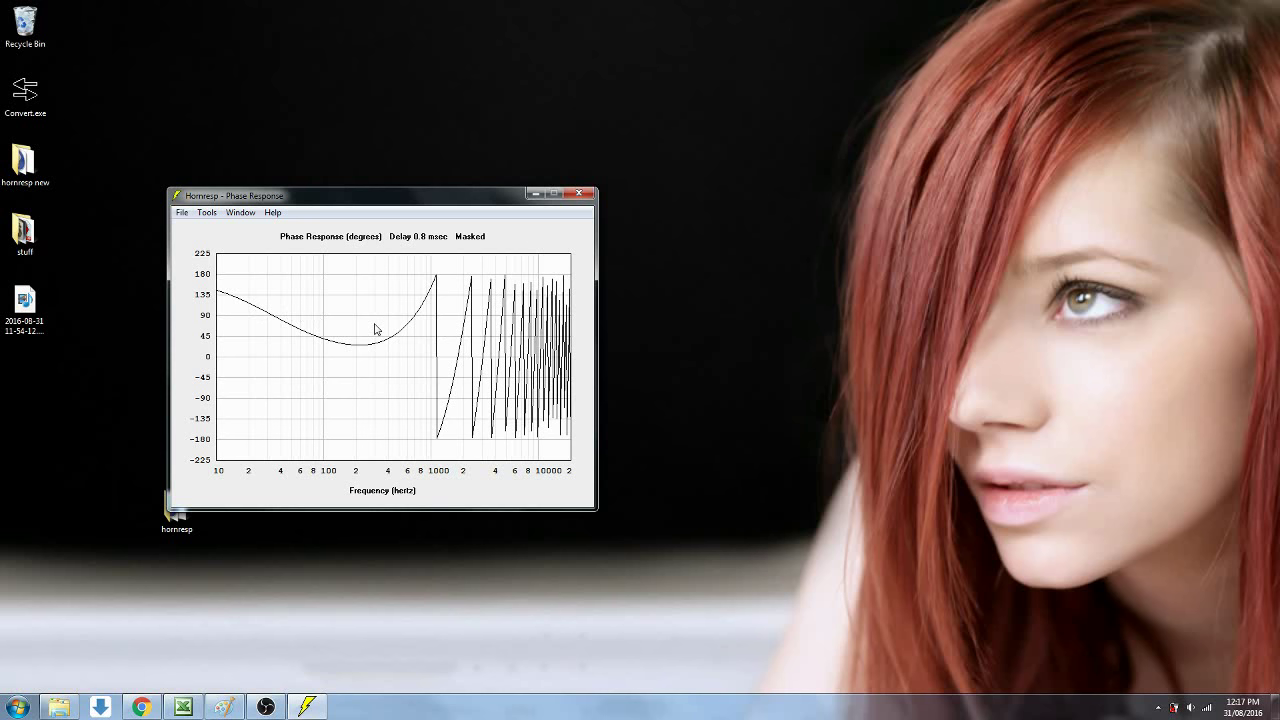
Display the Group Delay graph, about 9.6 msec at 10 Hz
click(243, 215)
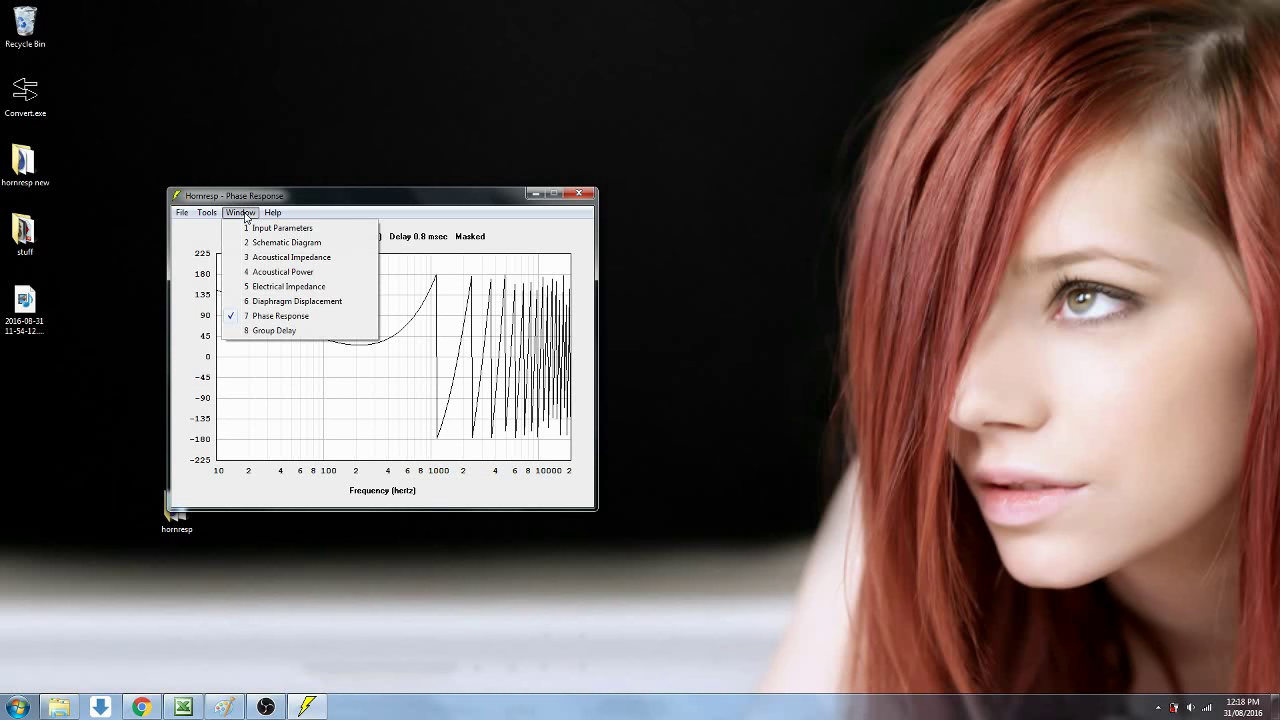
click(276, 331)
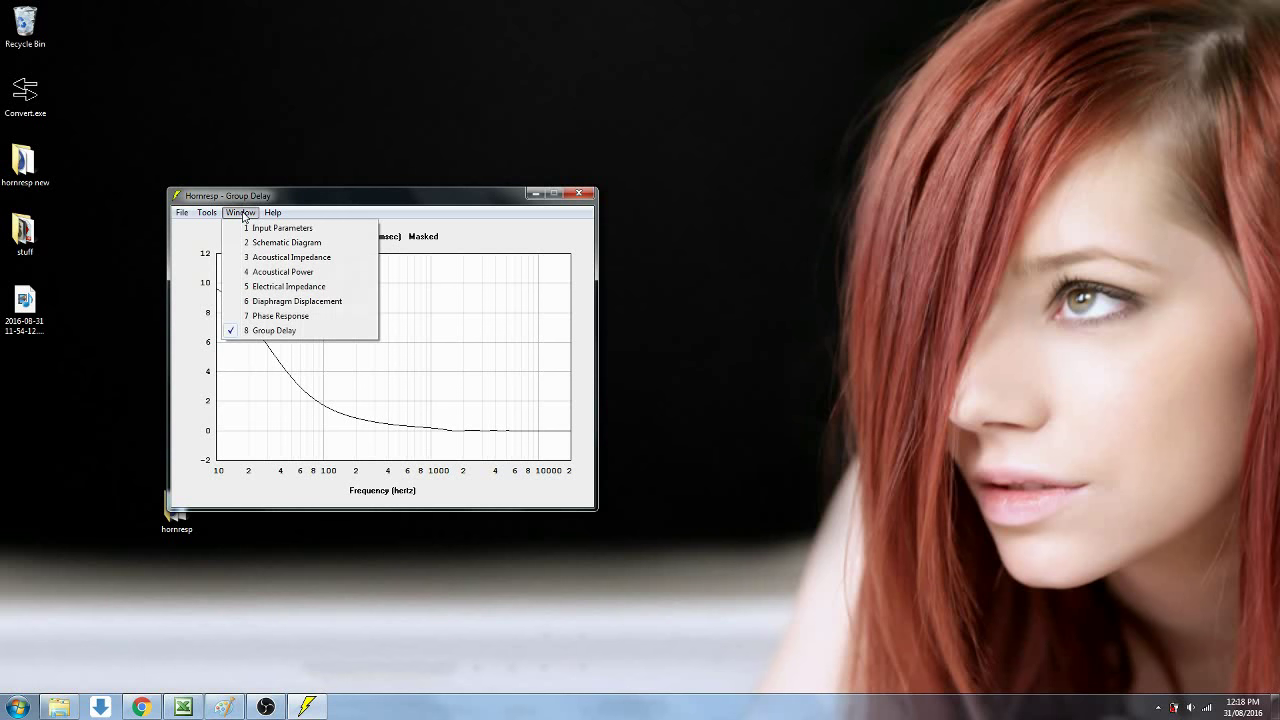
Return to Input Parameters and start the Loudspeaker Wizard from the Tools menu
click(282, 273)
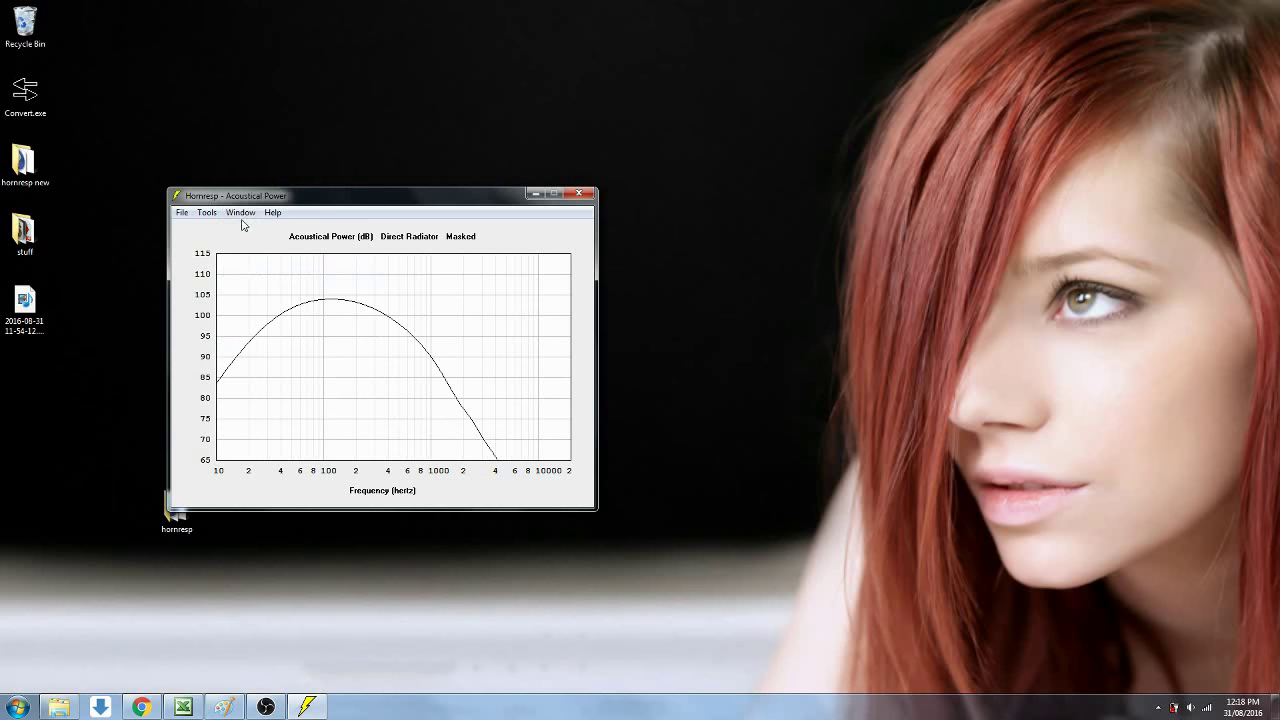
click(240, 212)
click(259, 230)
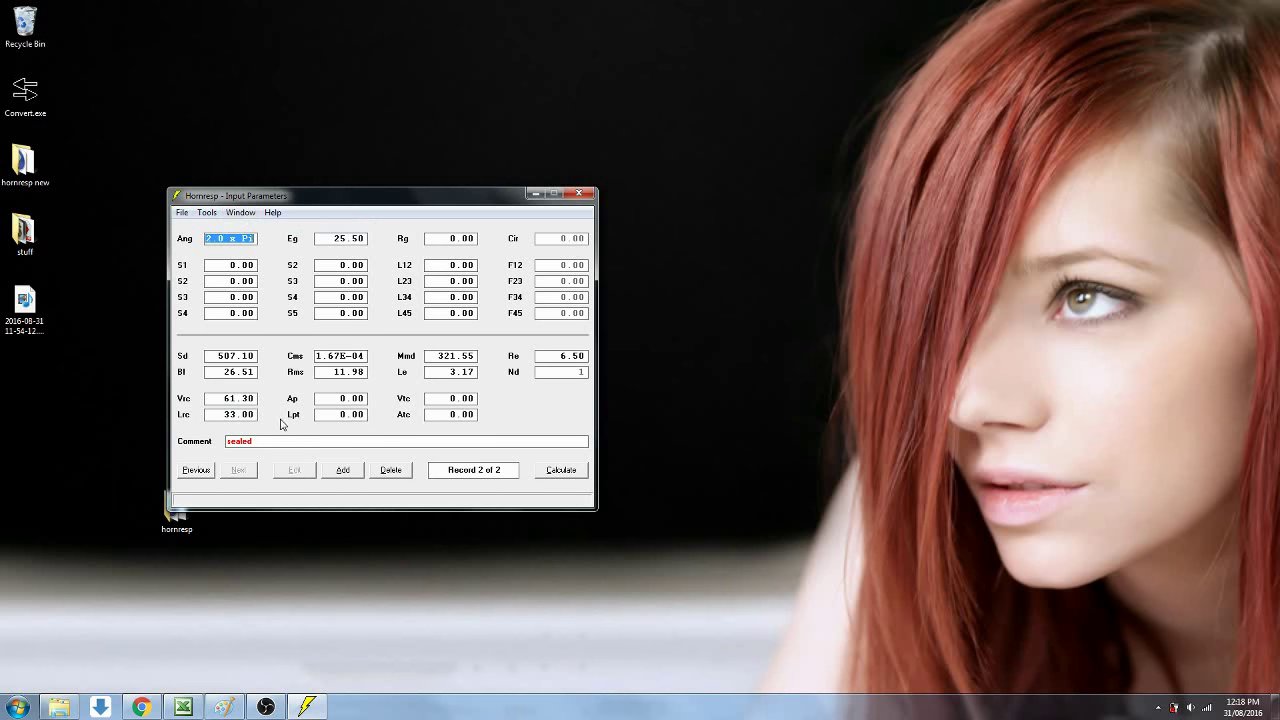
click(206, 212)
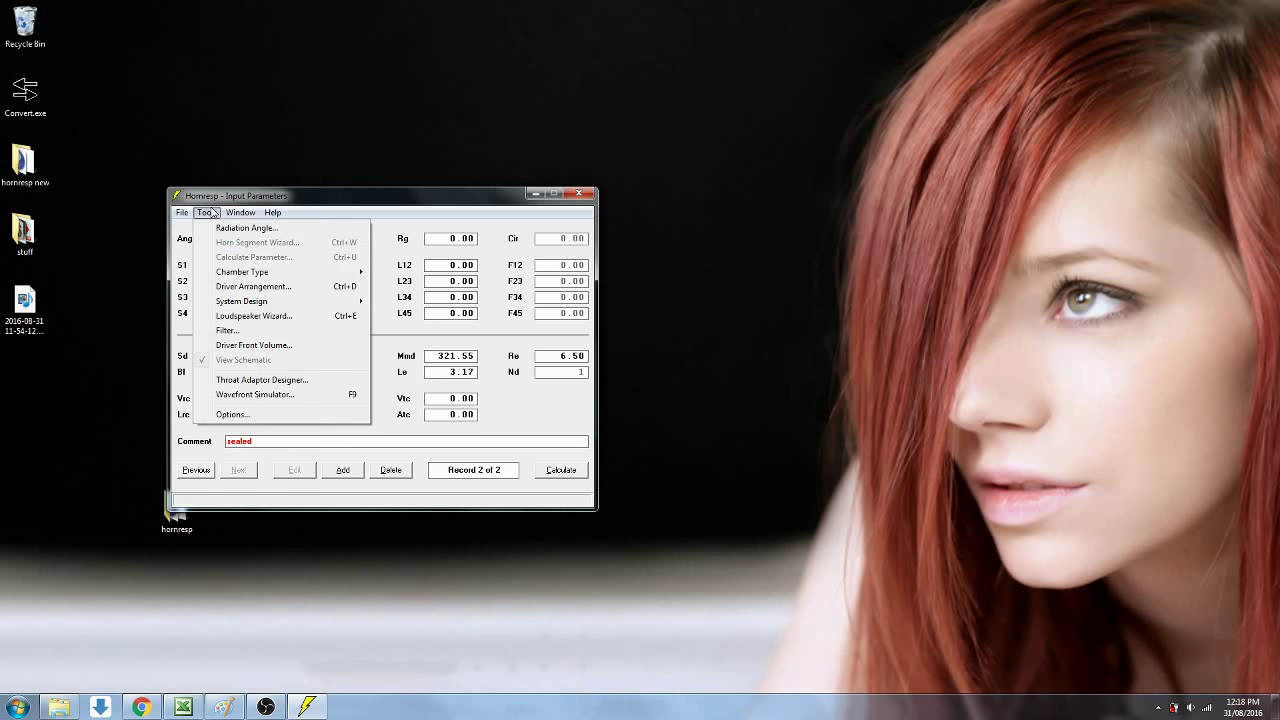
click(248, 317)
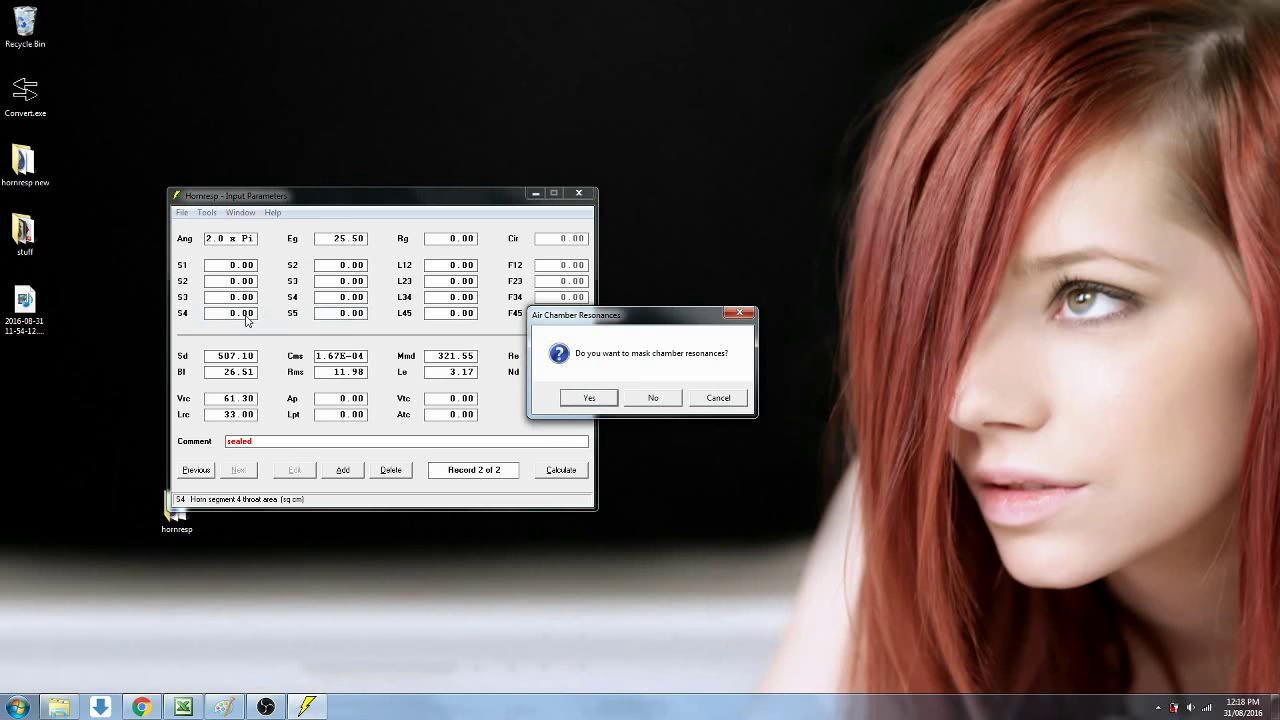
Mask chamber resonances to open the 61.3-litre wizard and list its chart types
click(590, 398)
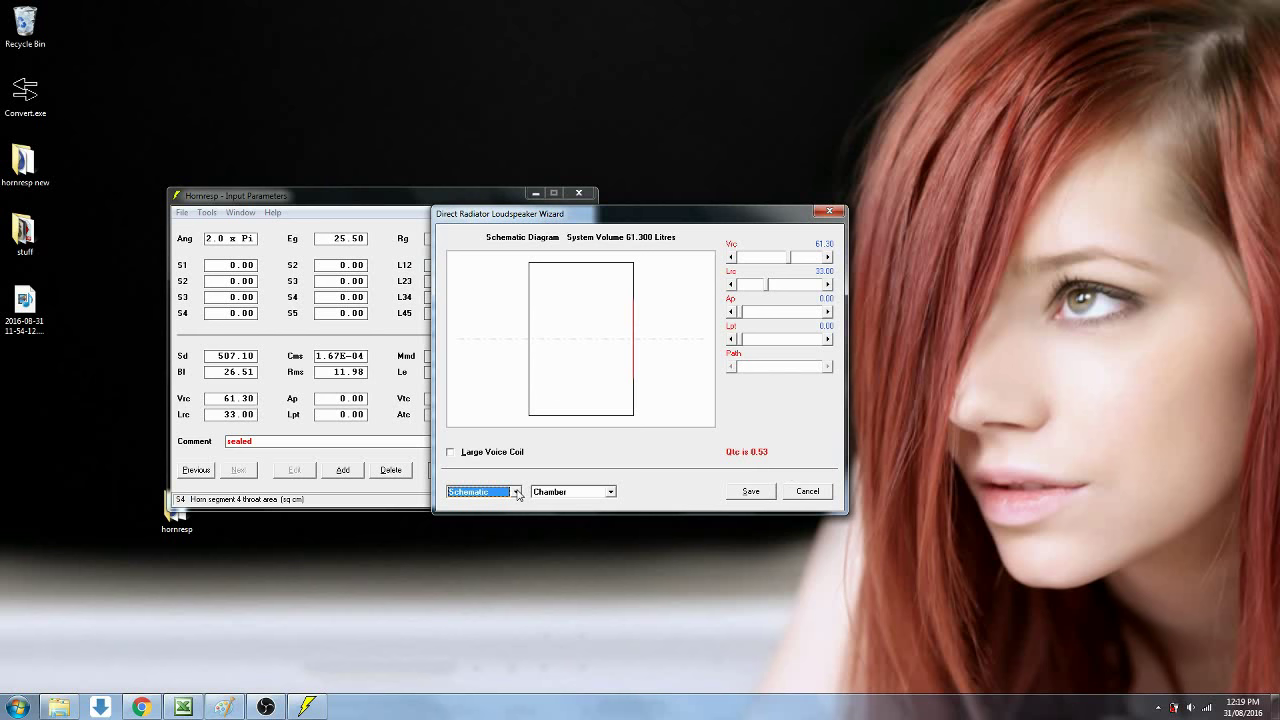
click(517, 492)
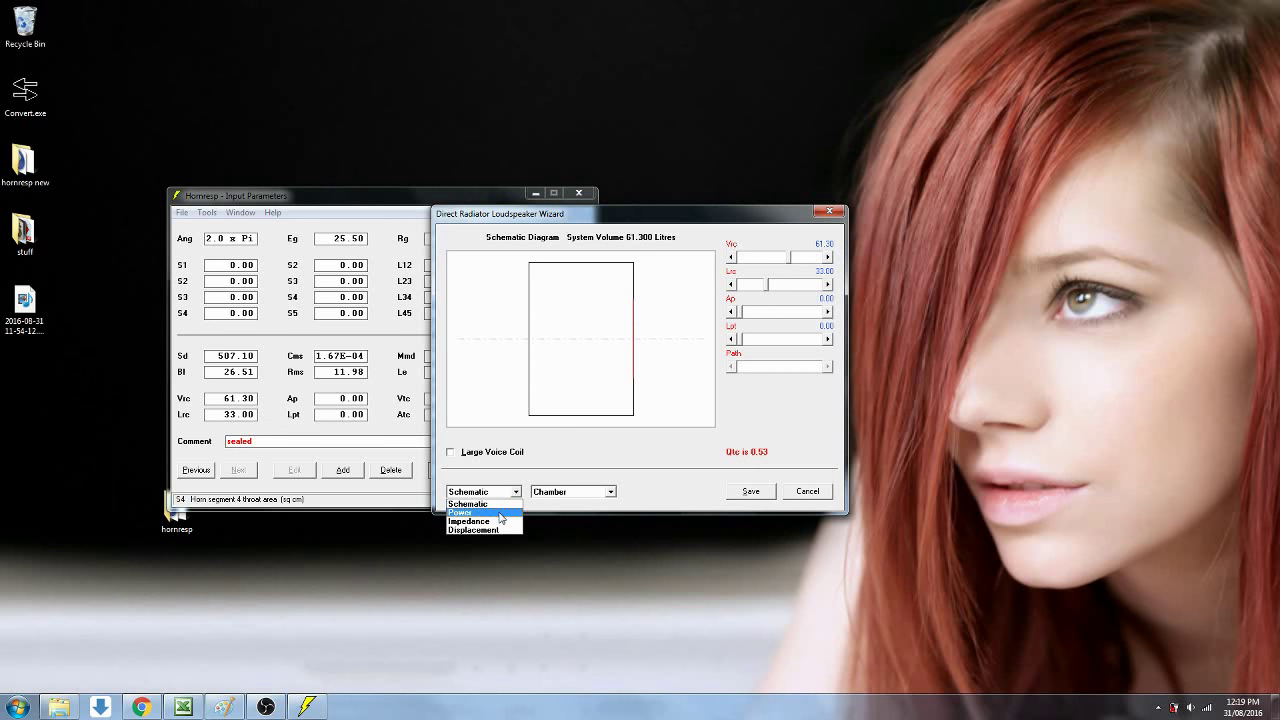
Plot Power in the wizard, peaking near 104 dB around 100 Hz
click(501, 513)
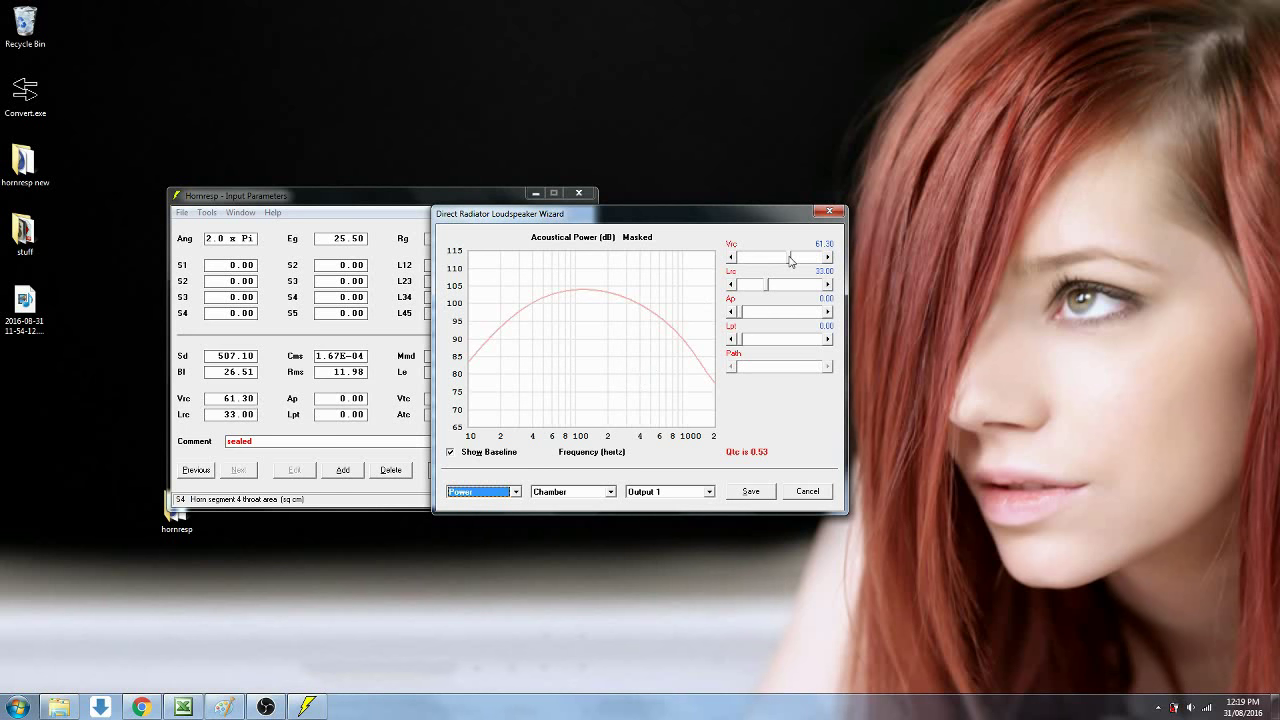
Raise the box volume Vrc to 100 litres and show the box schematic again
drag(790, 260, 837, 259)
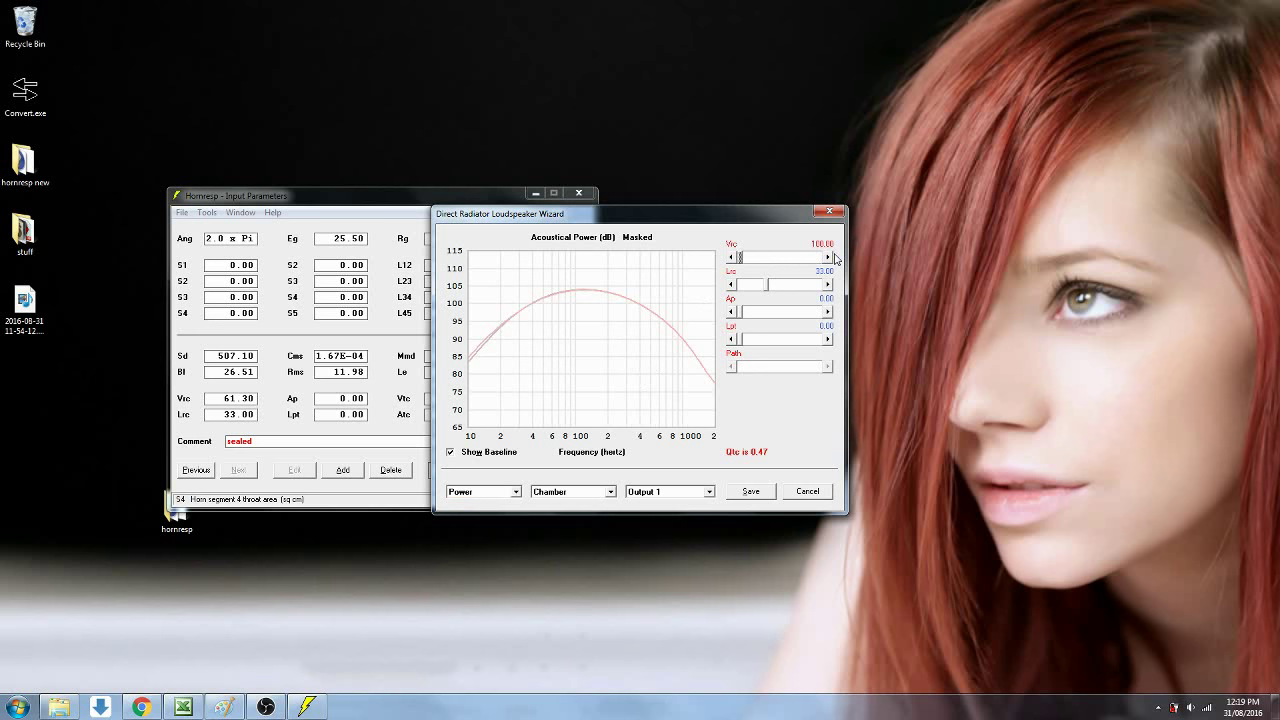
click(516, 492)
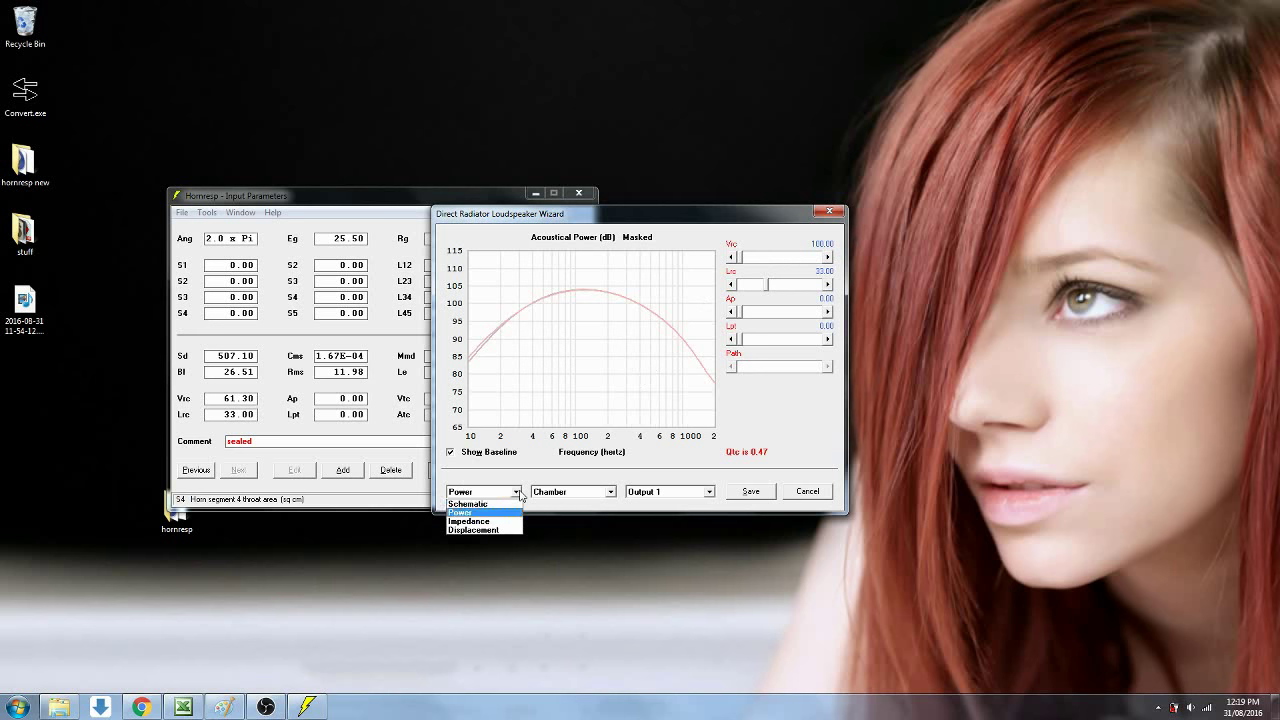
click(502, 505)
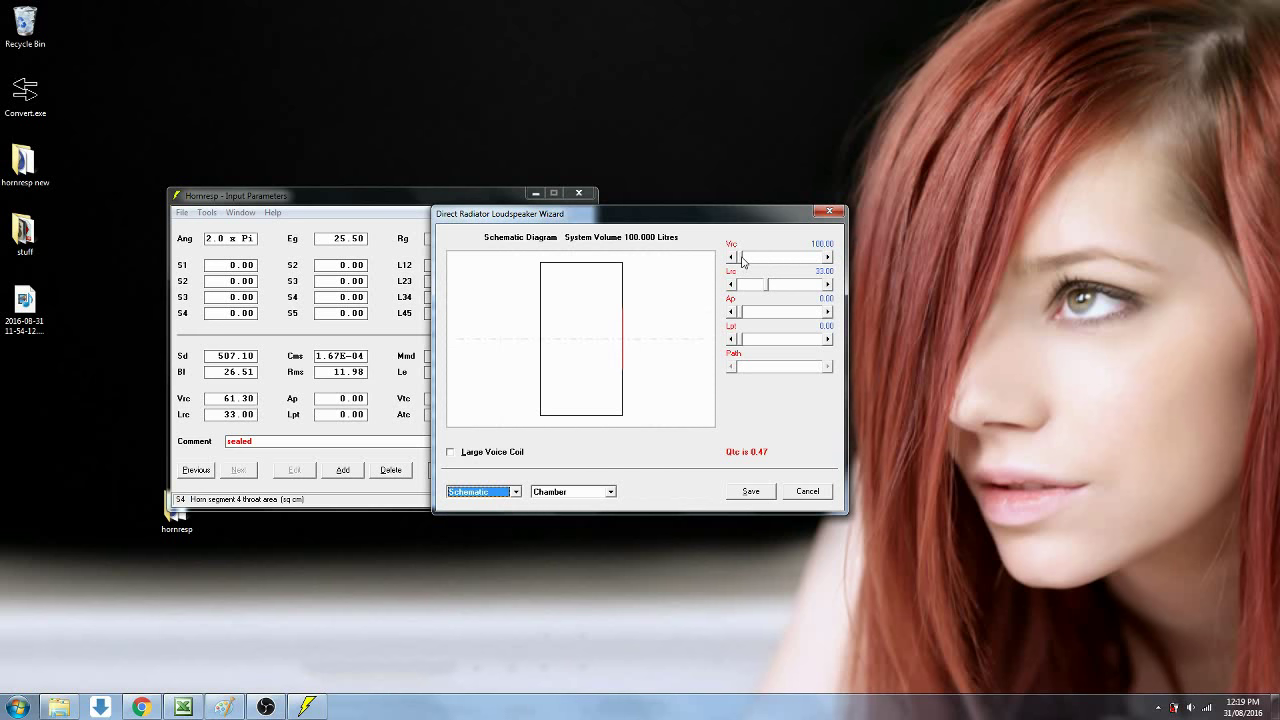
Enlarge the box through 200 and 300 to 400 litres, then plot acoustical power against the baseline
drag(743, 259, 840, 260)
drag(738, 259, 840, 260)
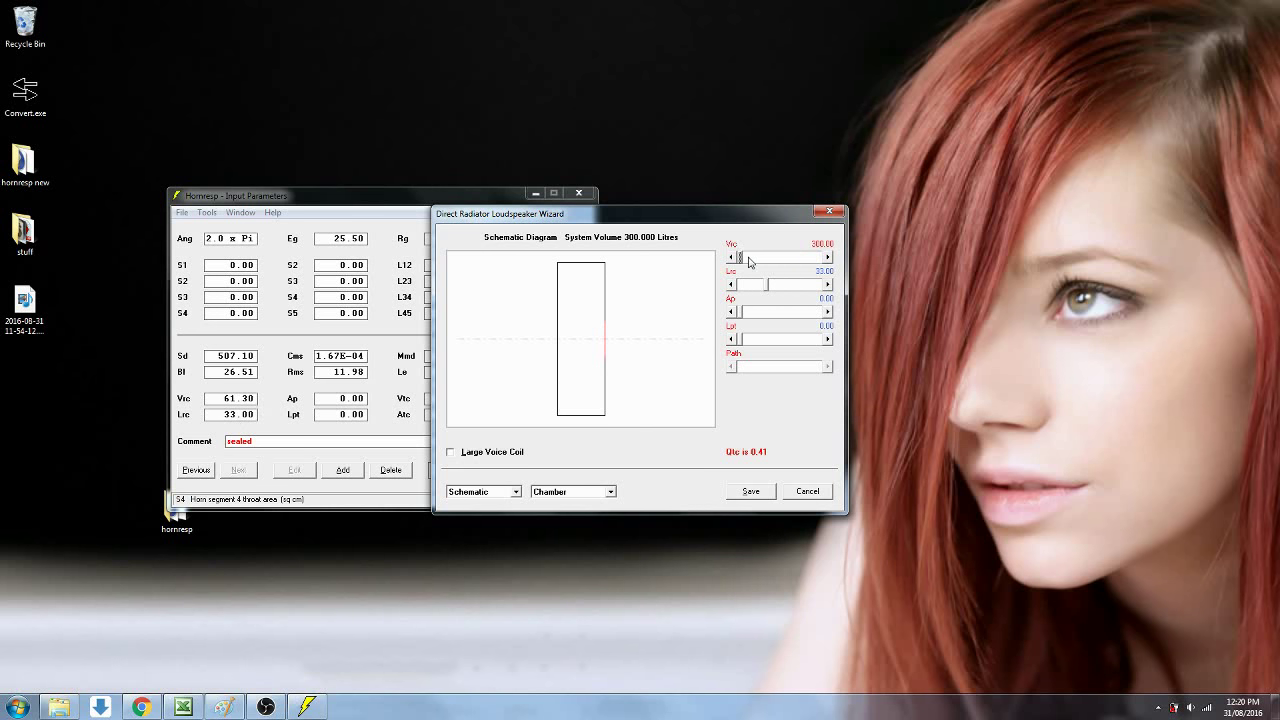
drag(745, 257, 832, 259)
click(829, 257)
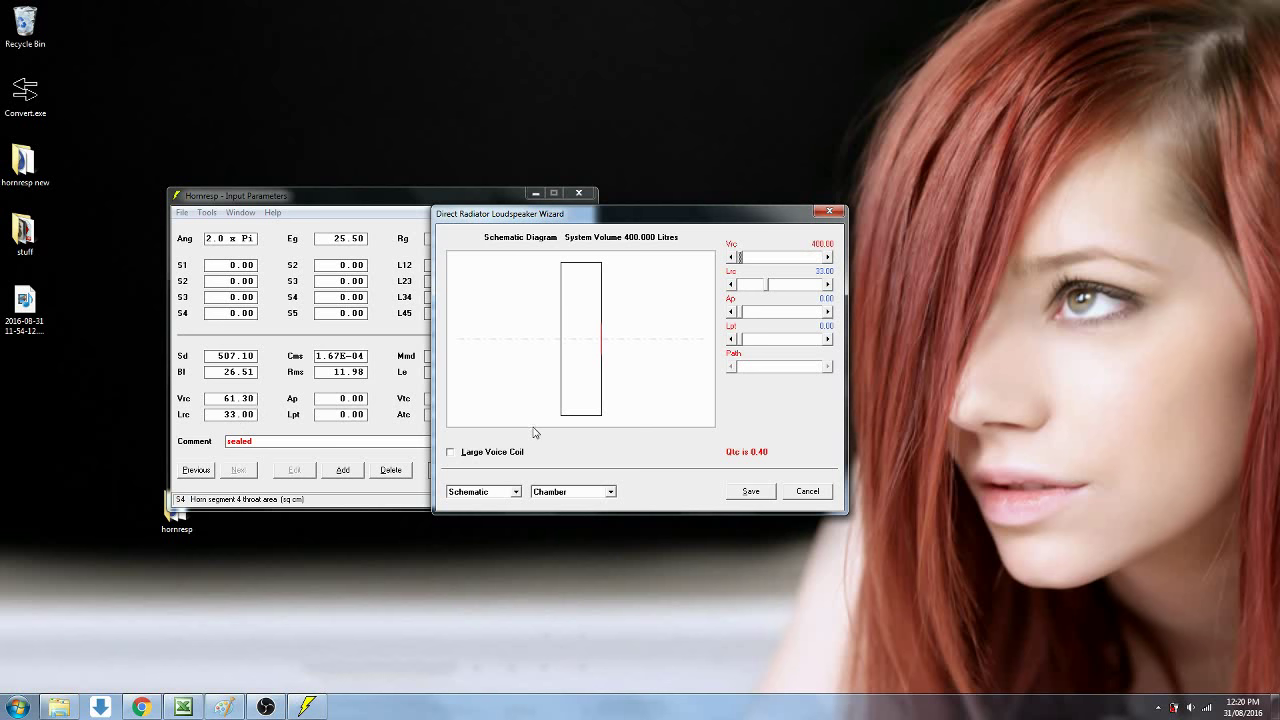
click(516, 492)
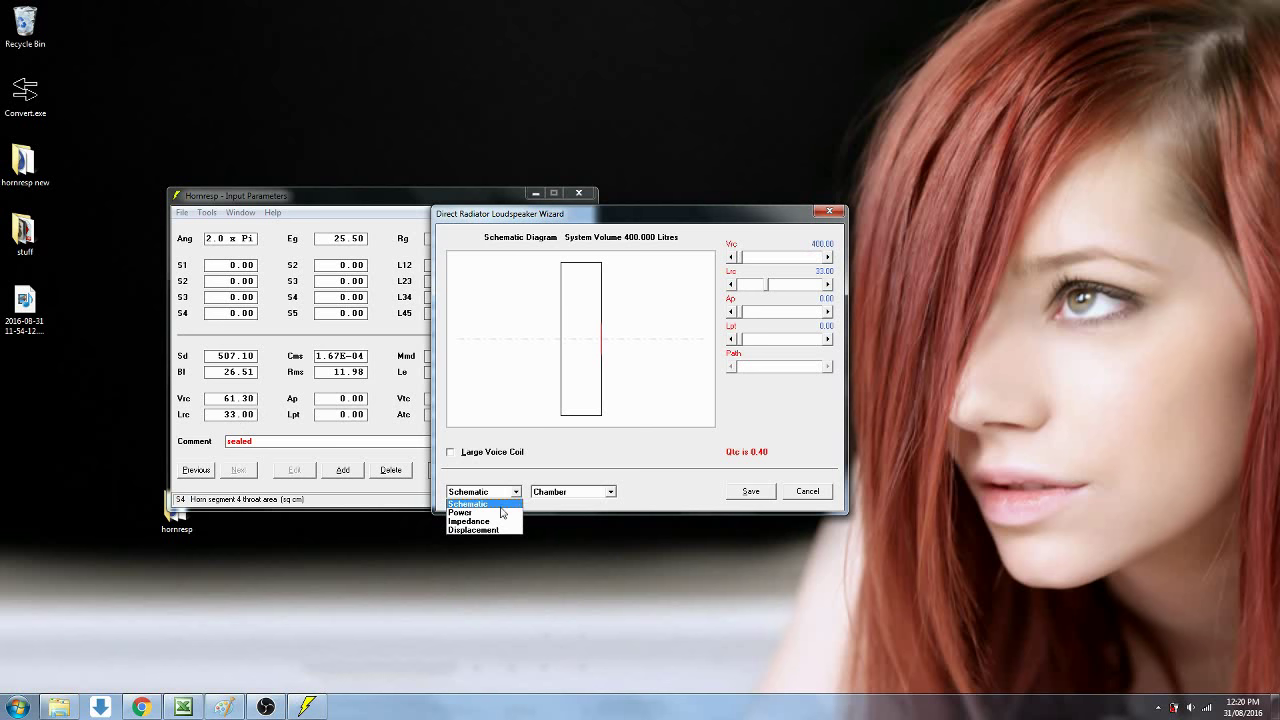
click(495, 512)
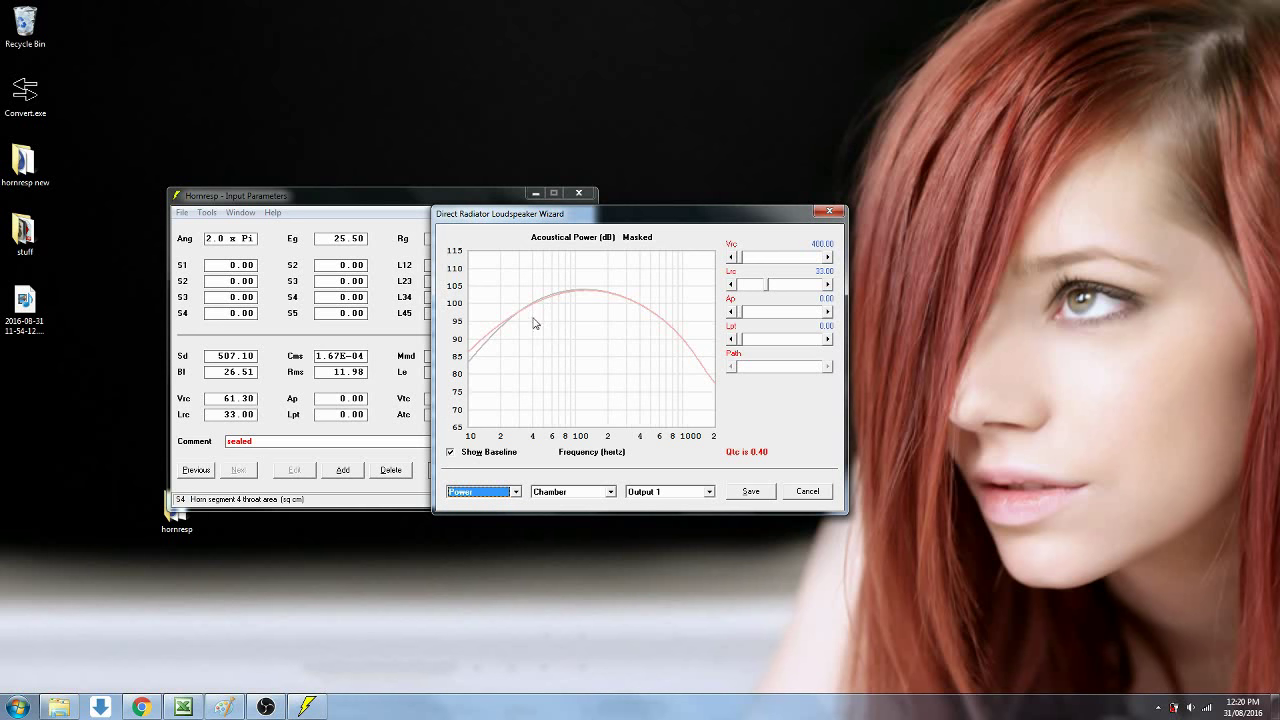
click(450, 453)
click(450, 453)
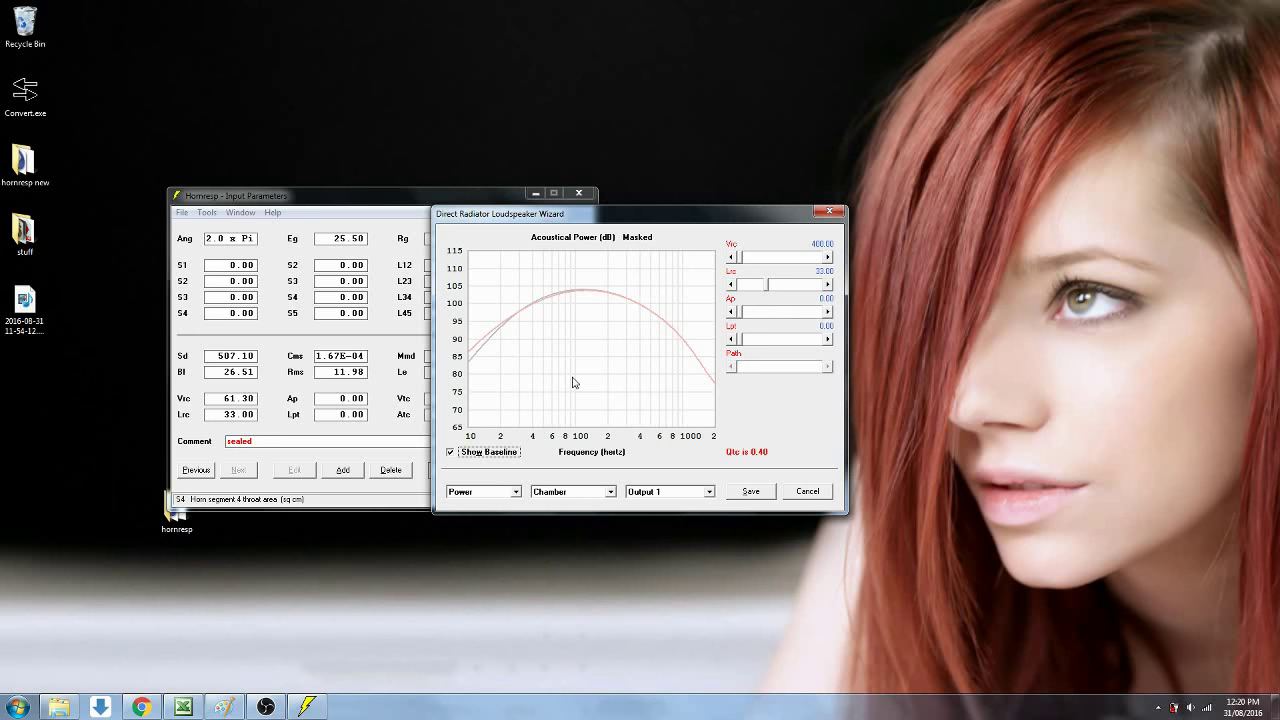
click(516, 493)
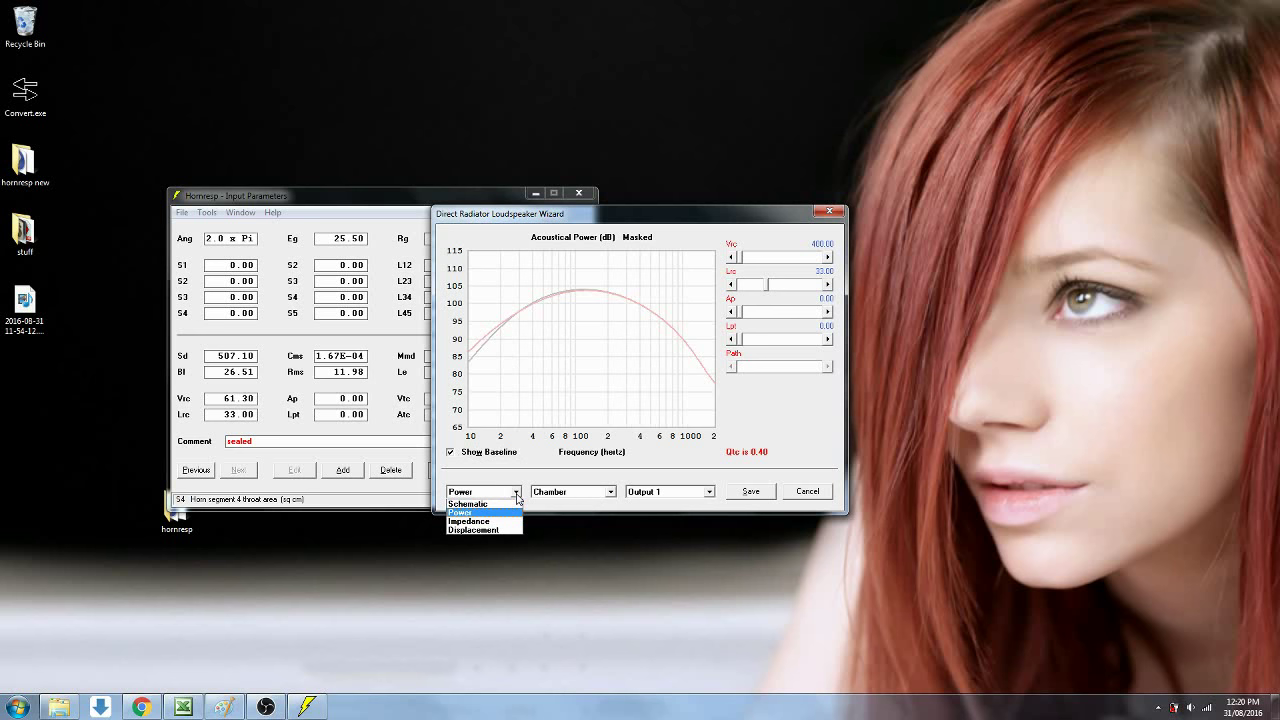
Plot electrical impedance, then diaphragm displacement, for the 400-litre box versus the 61.3-litre baseline
click(504, 524)
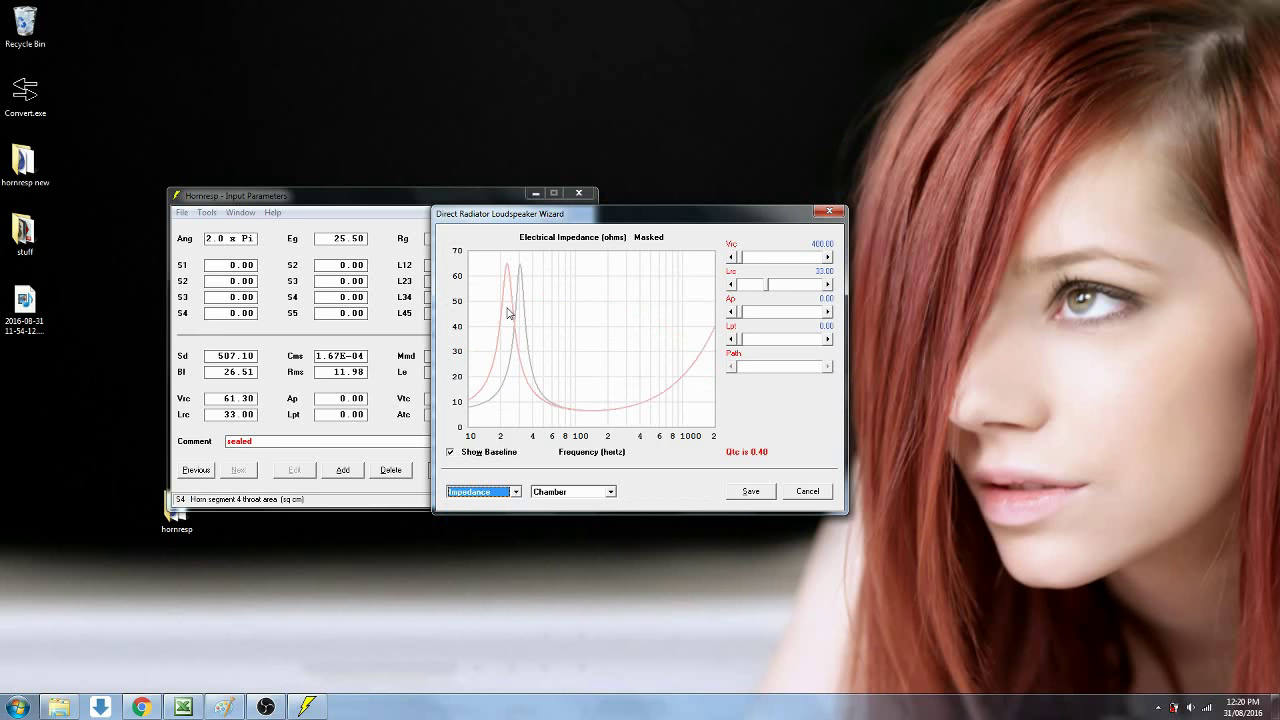
click(516, 492)
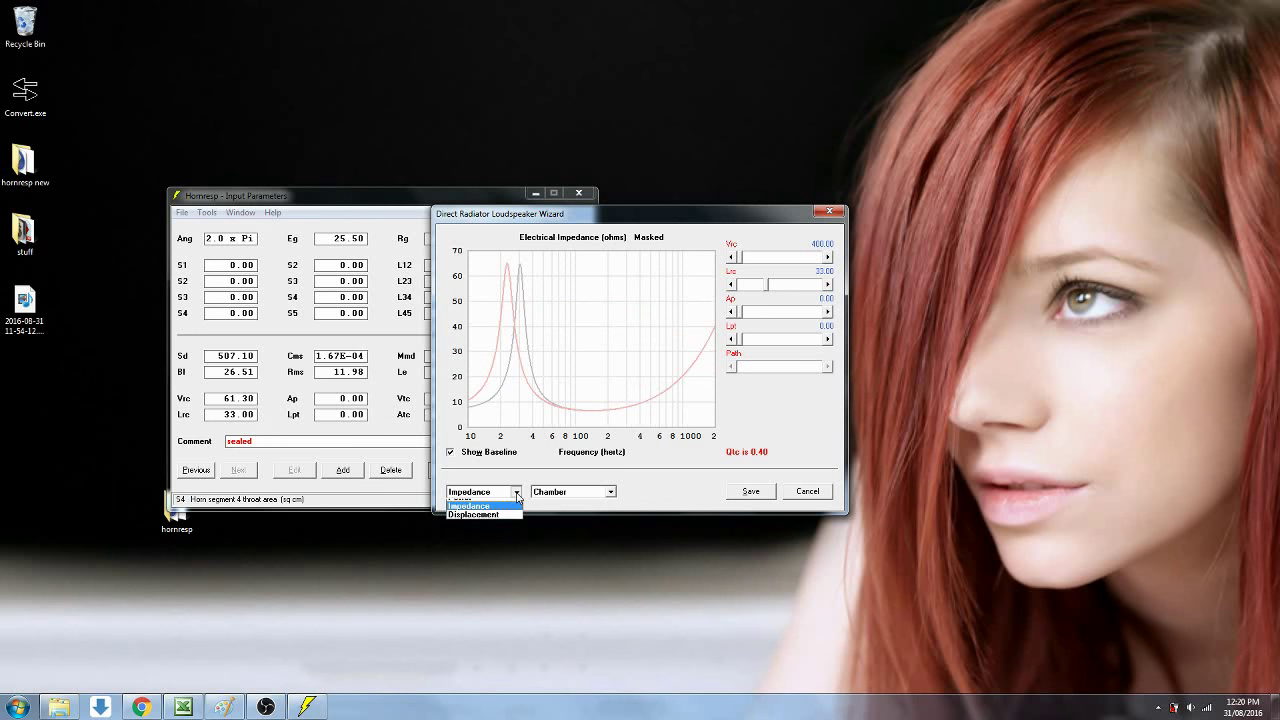
click(507, 530)
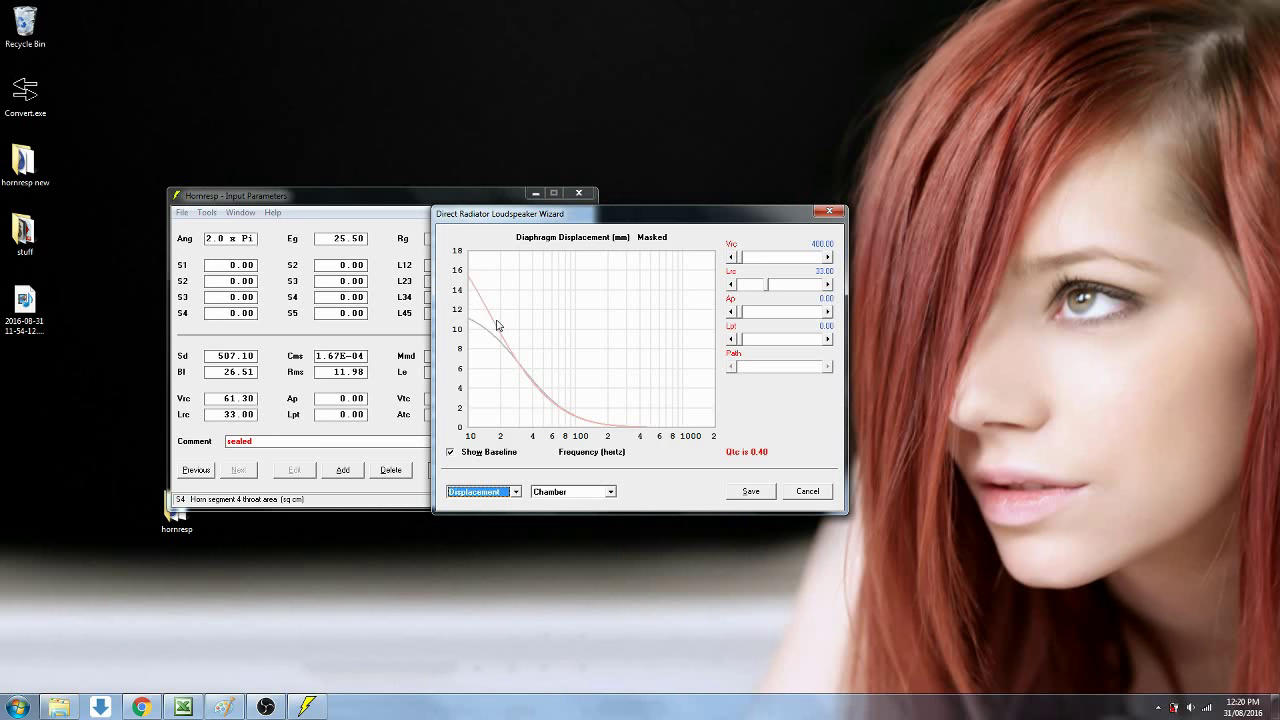
Switch the wizard chart back to the Acoustical Power response for the 400-litre box
click(516, 491)
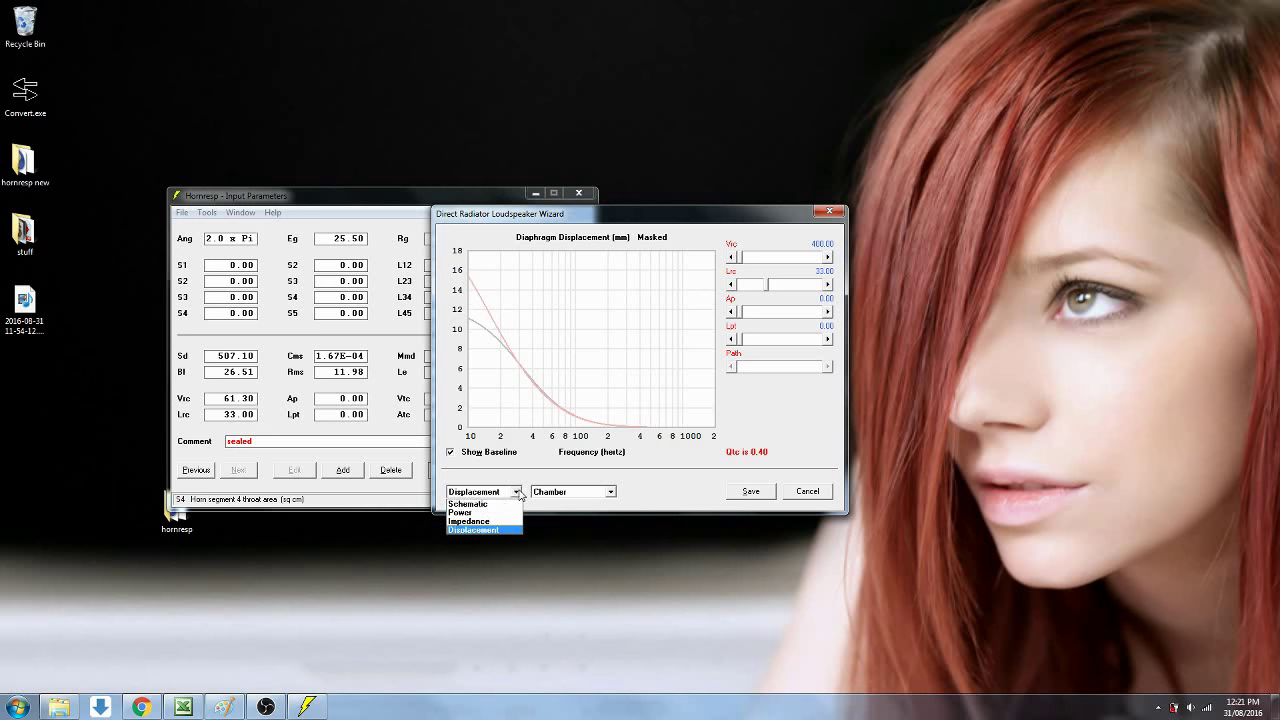
click(501, 513)
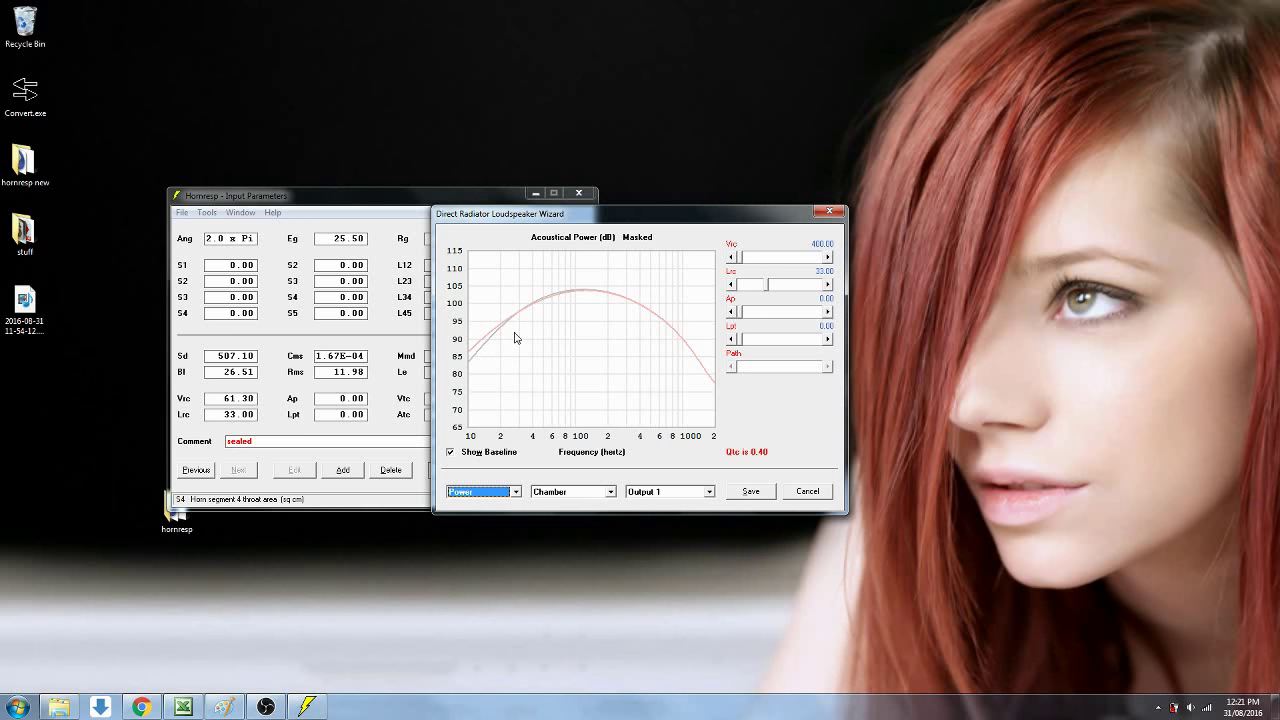
Browse the Driver and Other parameter groups, ending on Memory & Width settings
click(611, 493)
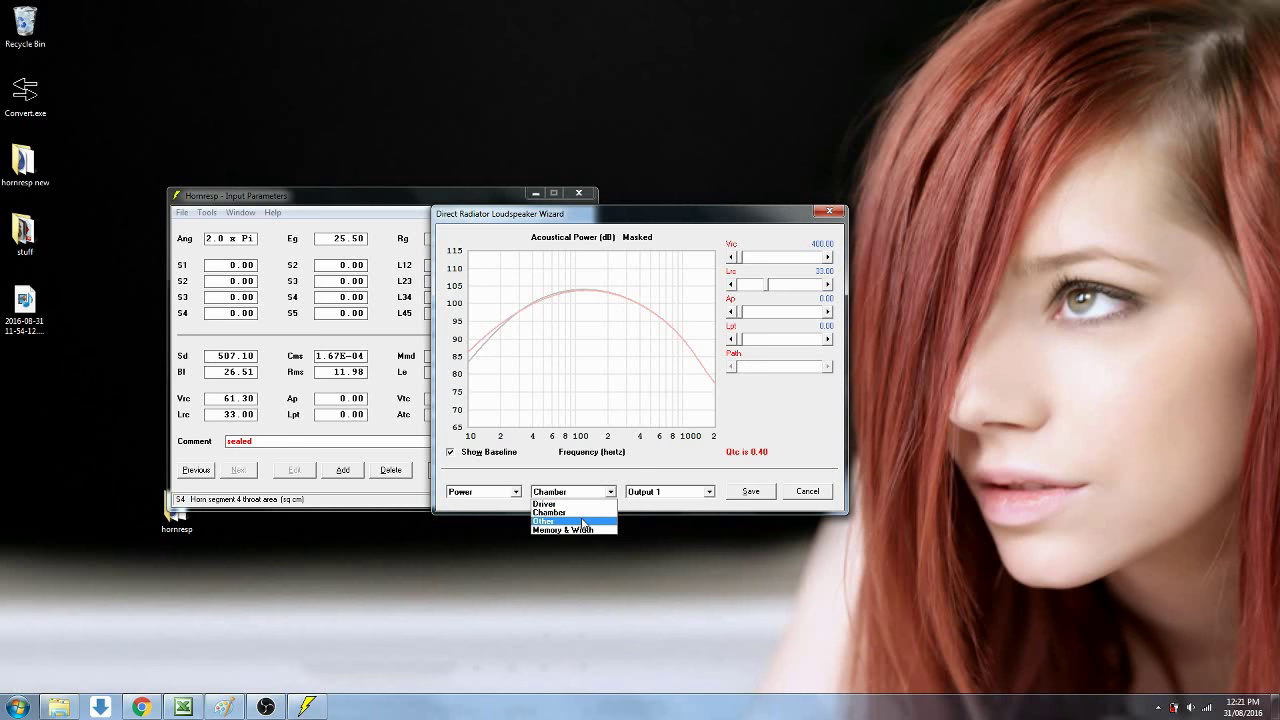
click(586, 504)
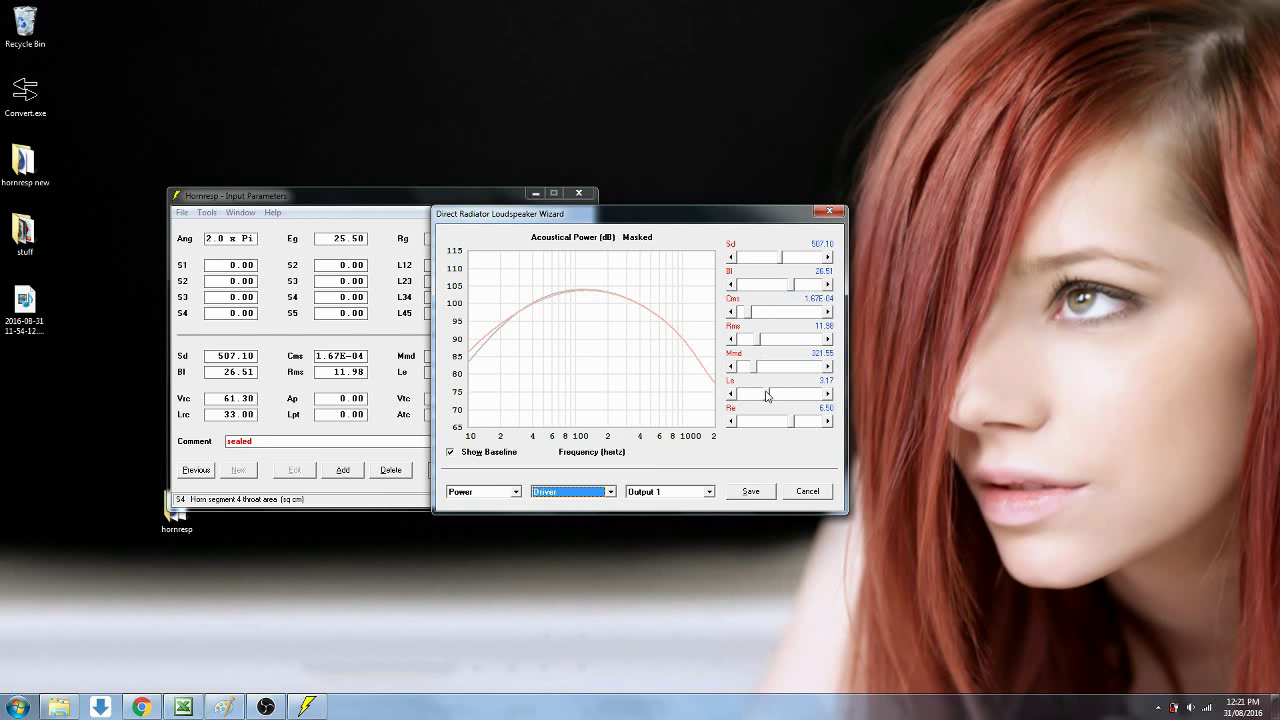
click(610, 492)
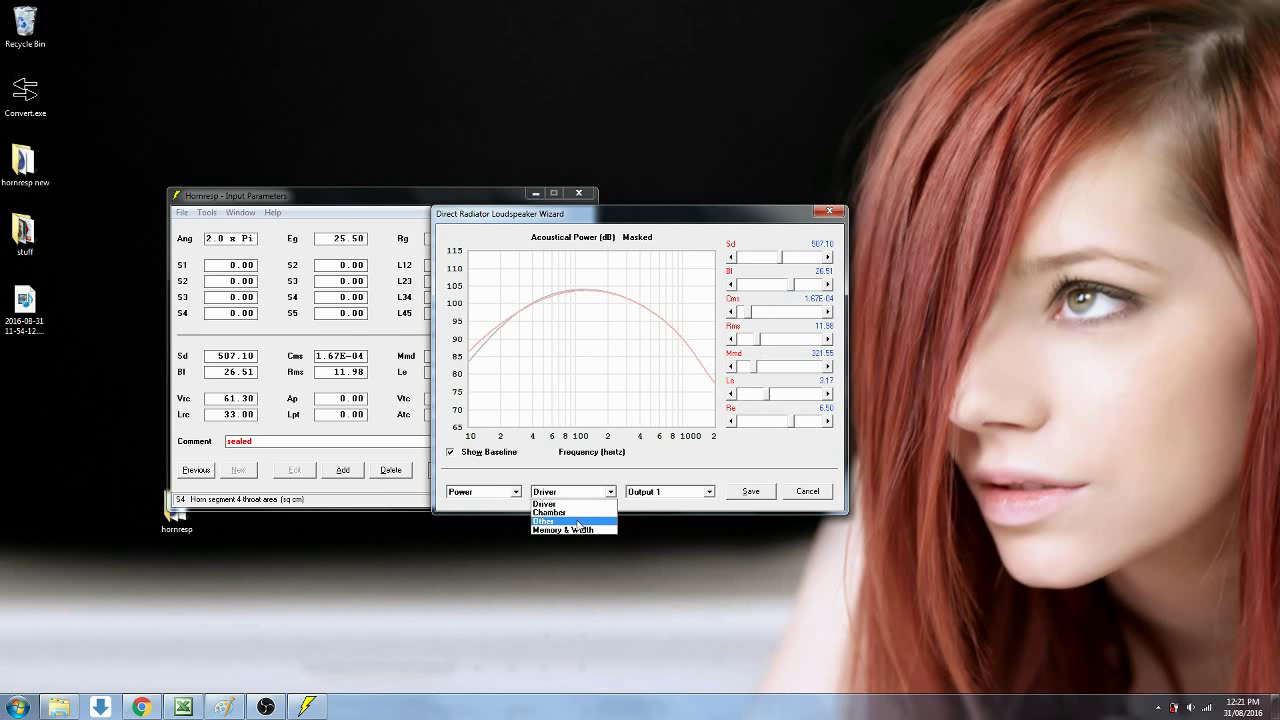
click(577, 521)
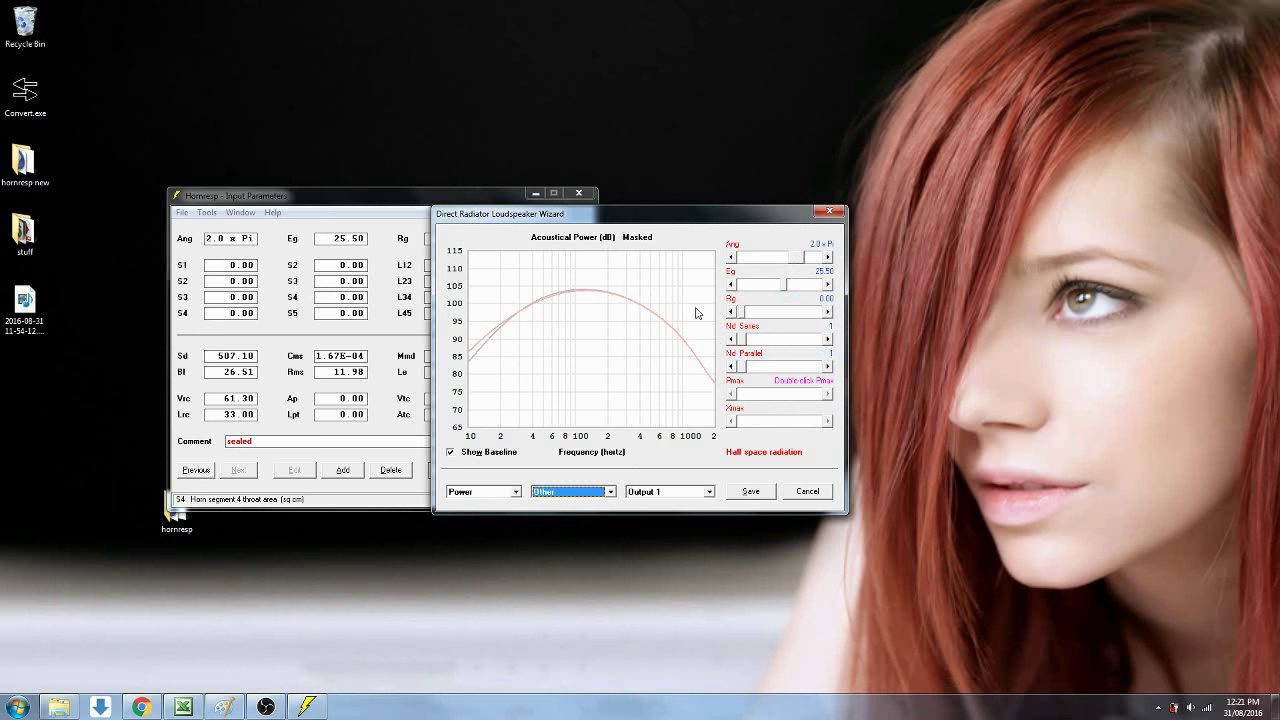
click(590, 491)
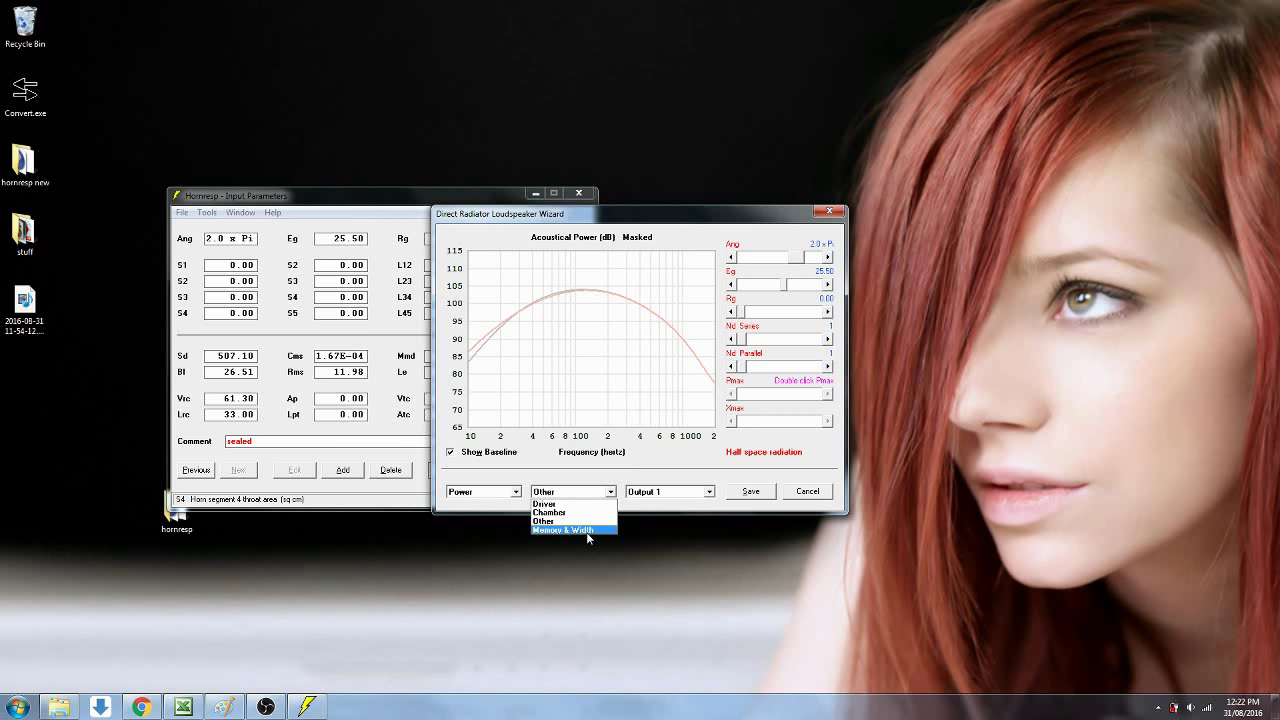
click(586, 530)
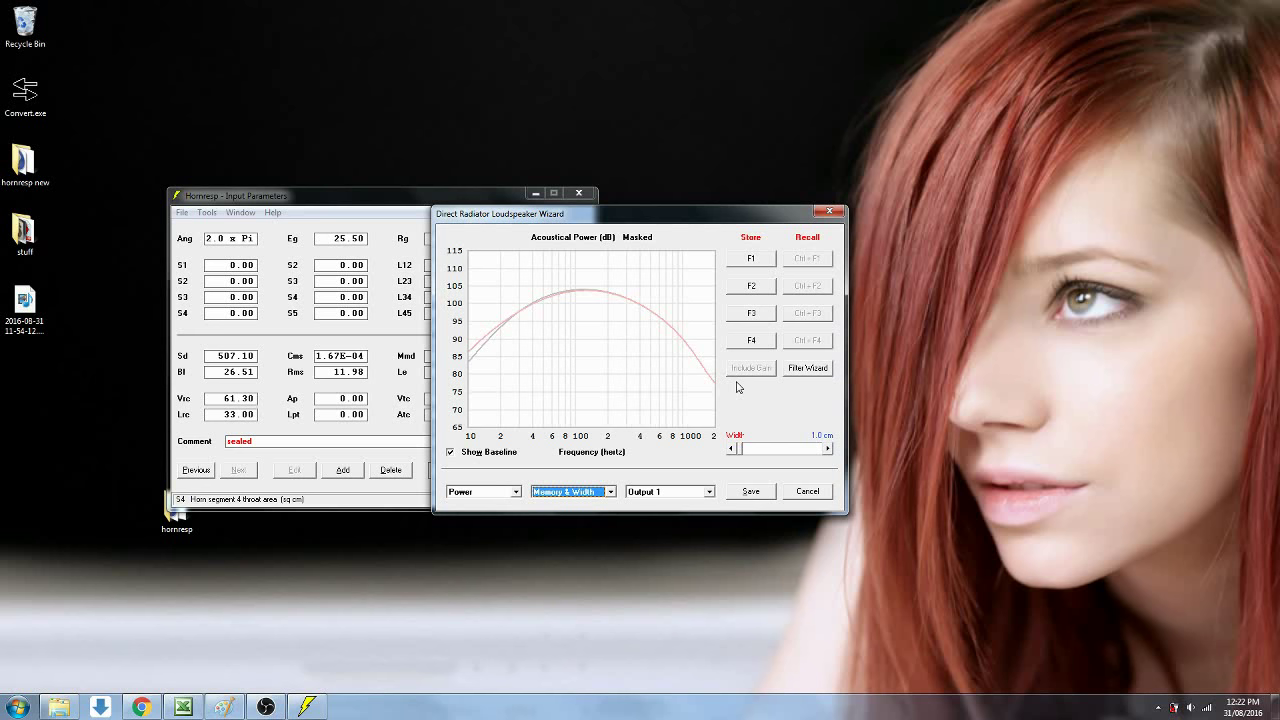
View the Output 2 closed rear chamber and the Combined output plots
click(716, 492)
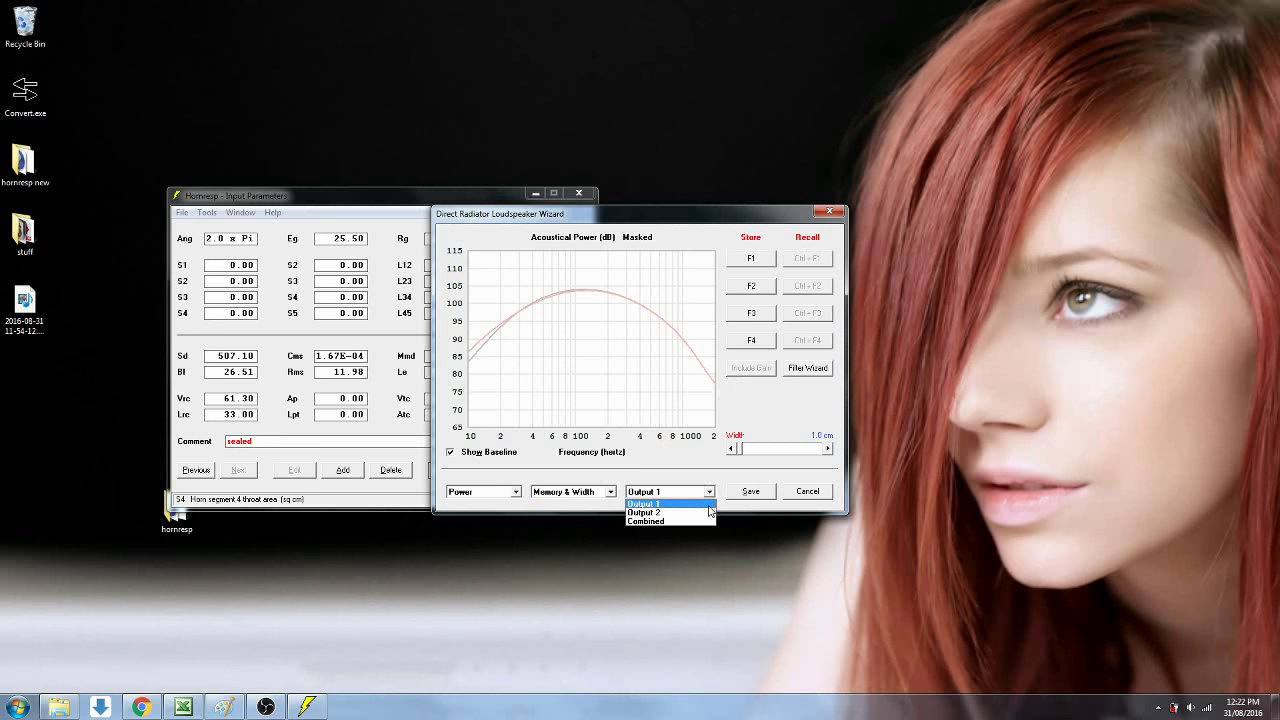
click(711, 493)
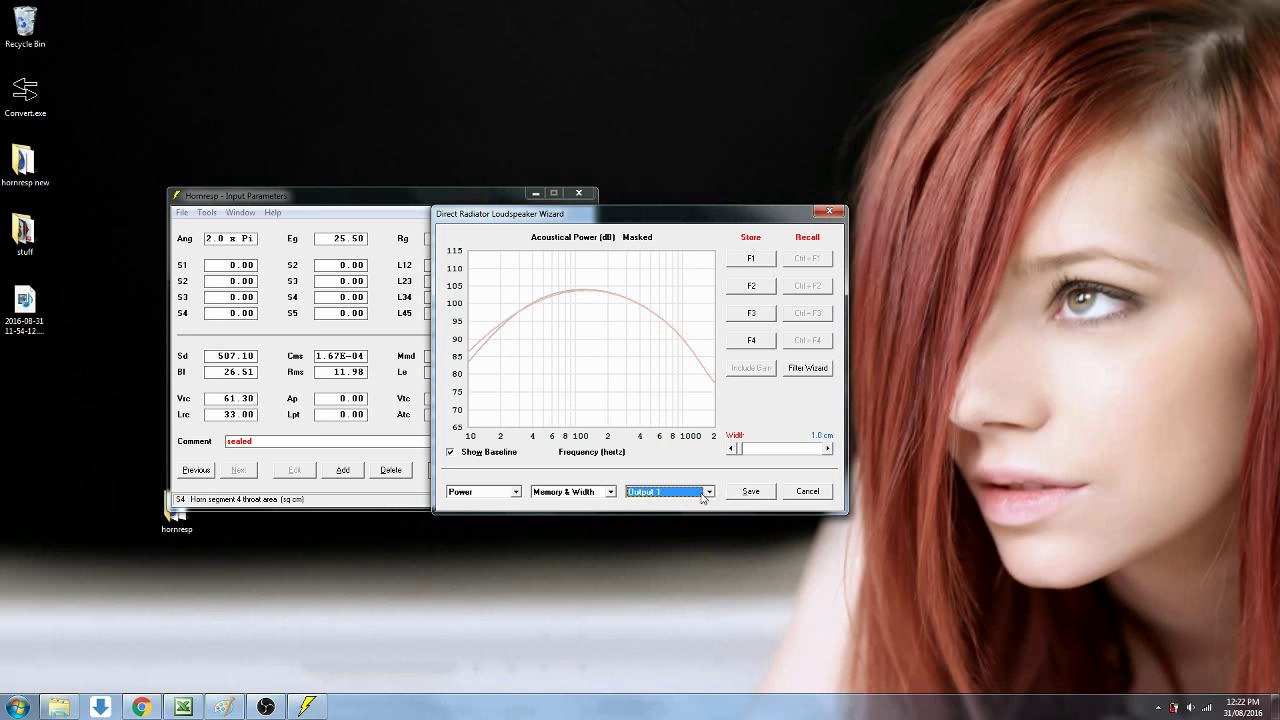
click(709, 493)
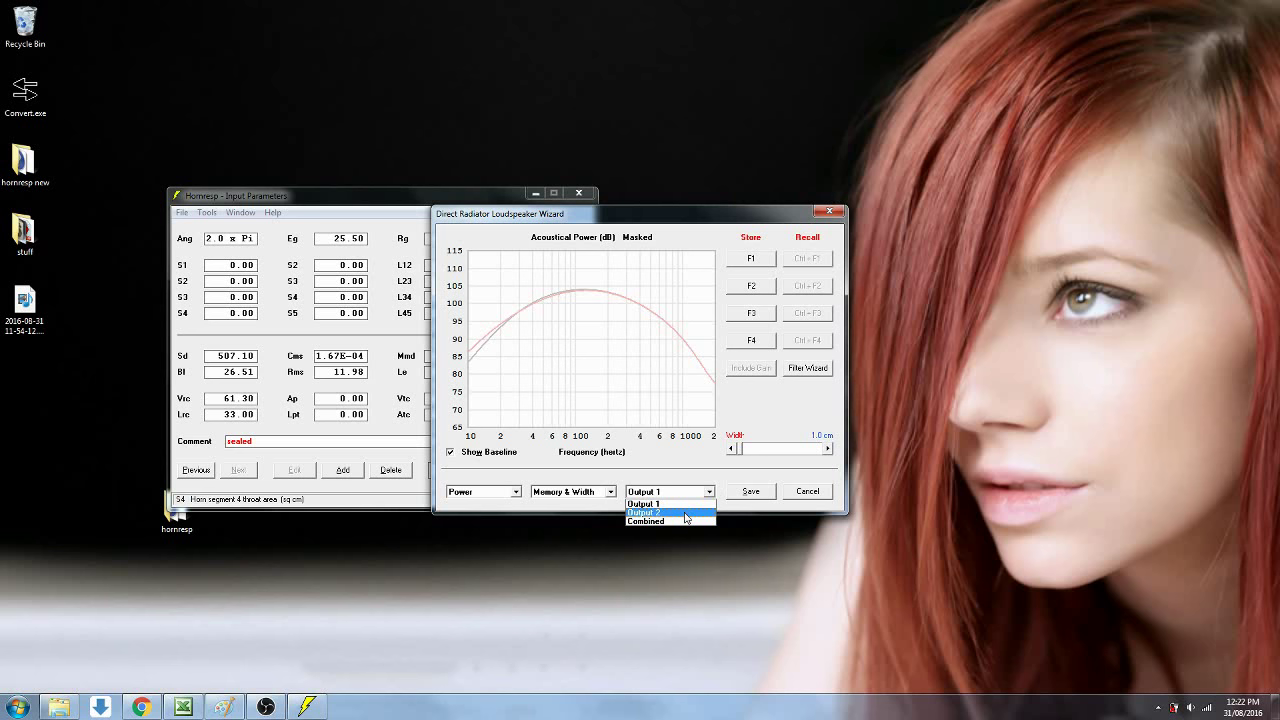
click(686, 512)
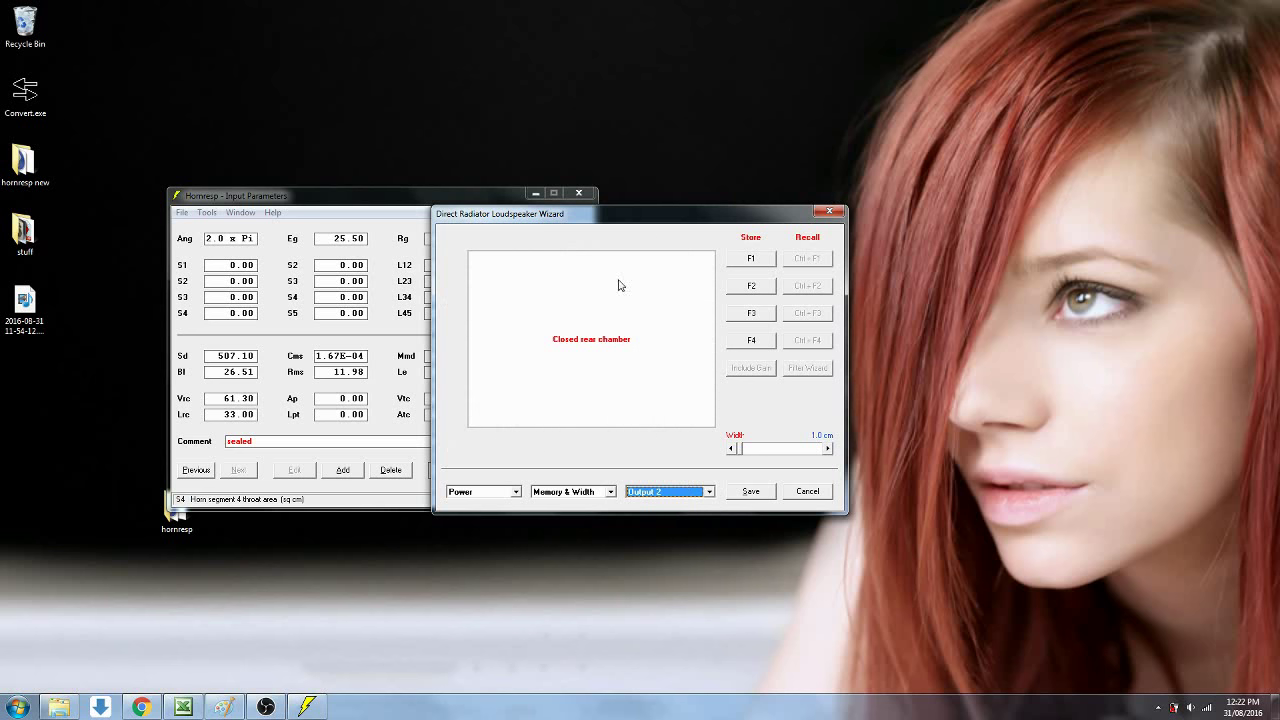
click(709, 492)
click(691, 522)
Return to the Output 1 power plot and cancel the wizard, discarding the 400-litre changes
click(709, 494)
click(689, 504)
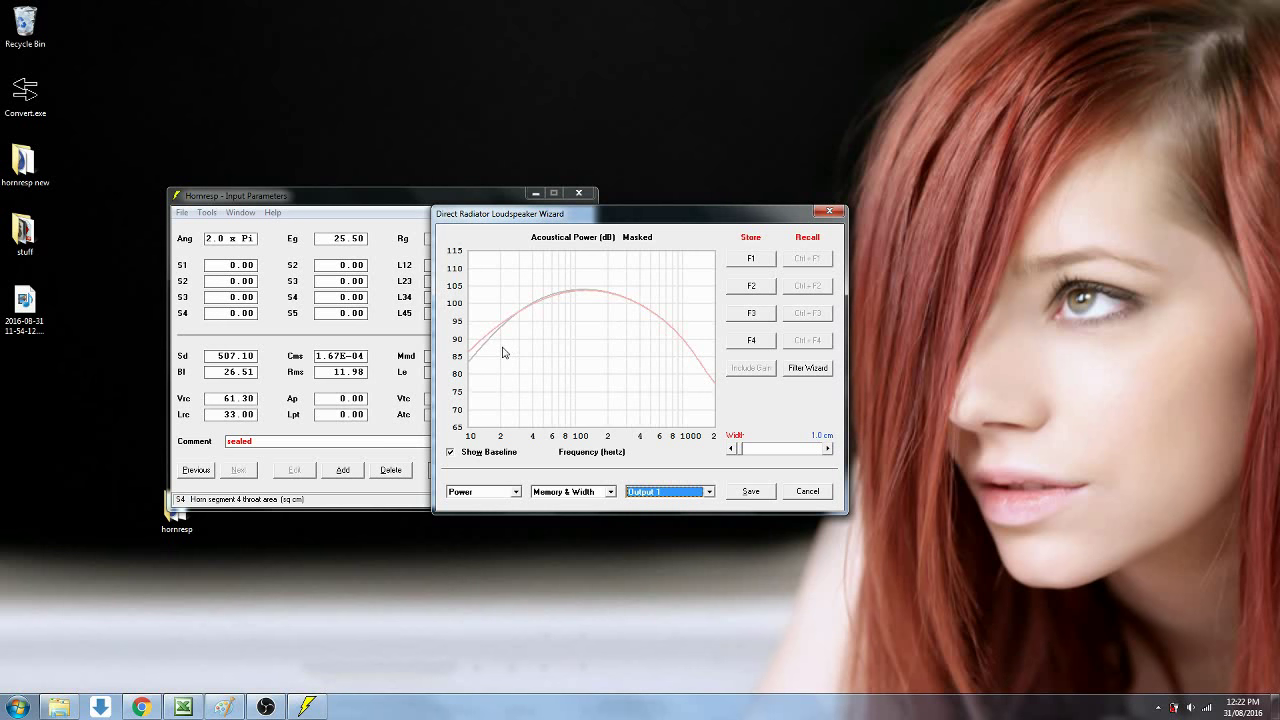
click(800, 493)
click(813, 496)
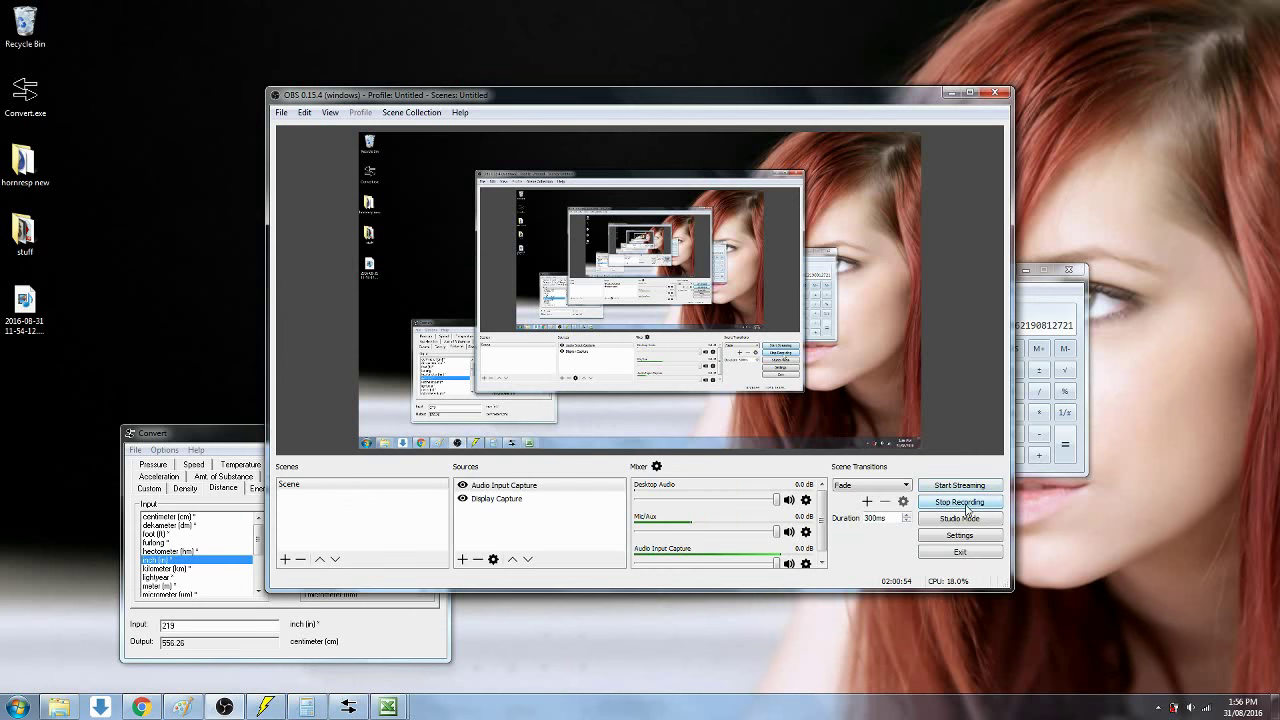